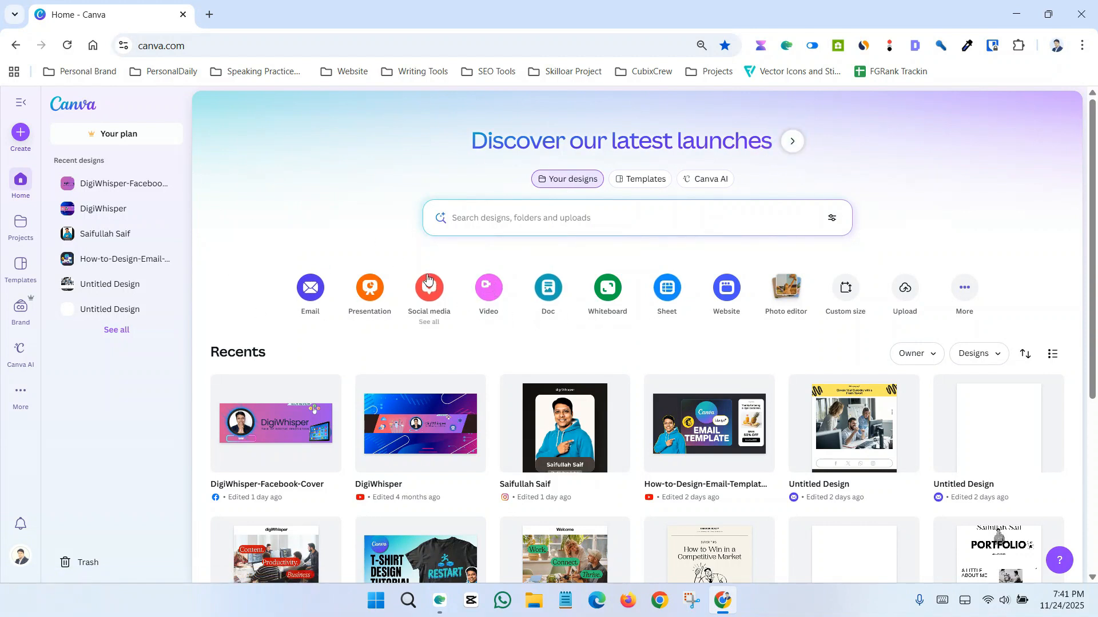
Step: Search the template library for "website"
{"action": "left_click", "coordinate": [643, 179]}
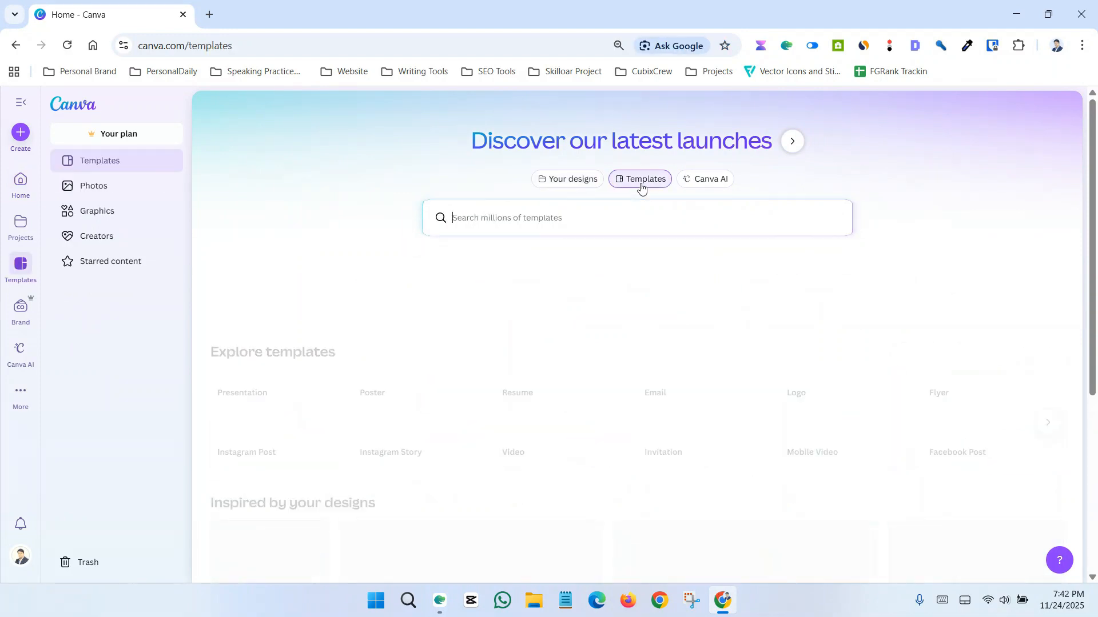
{"action": "left_click", "coordinate": [376, 241]}
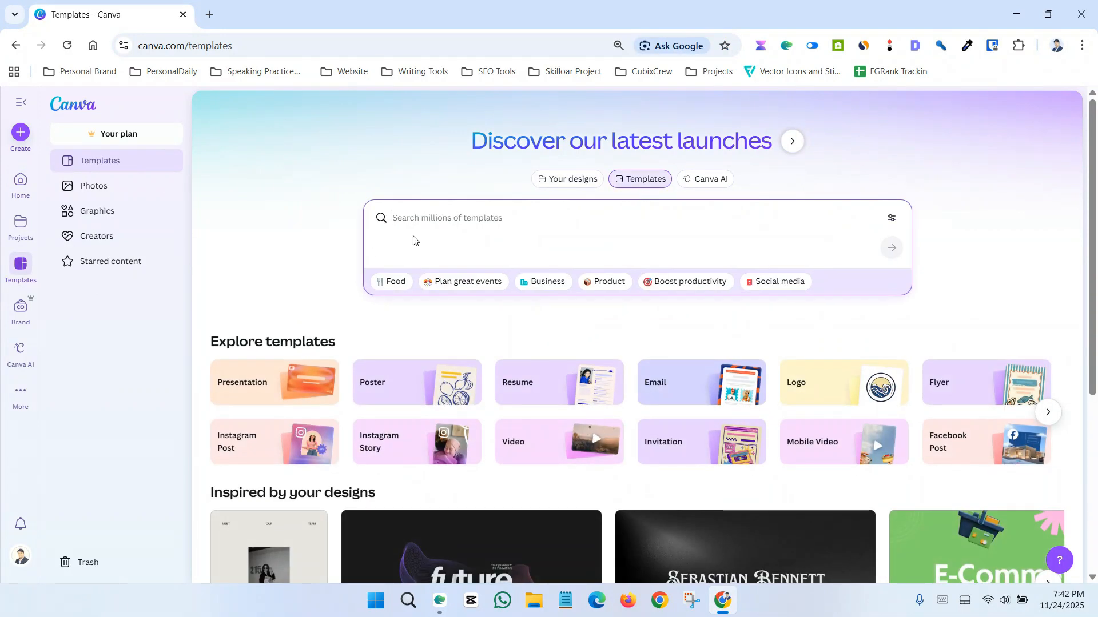
{"action": "type", "text": "website"}
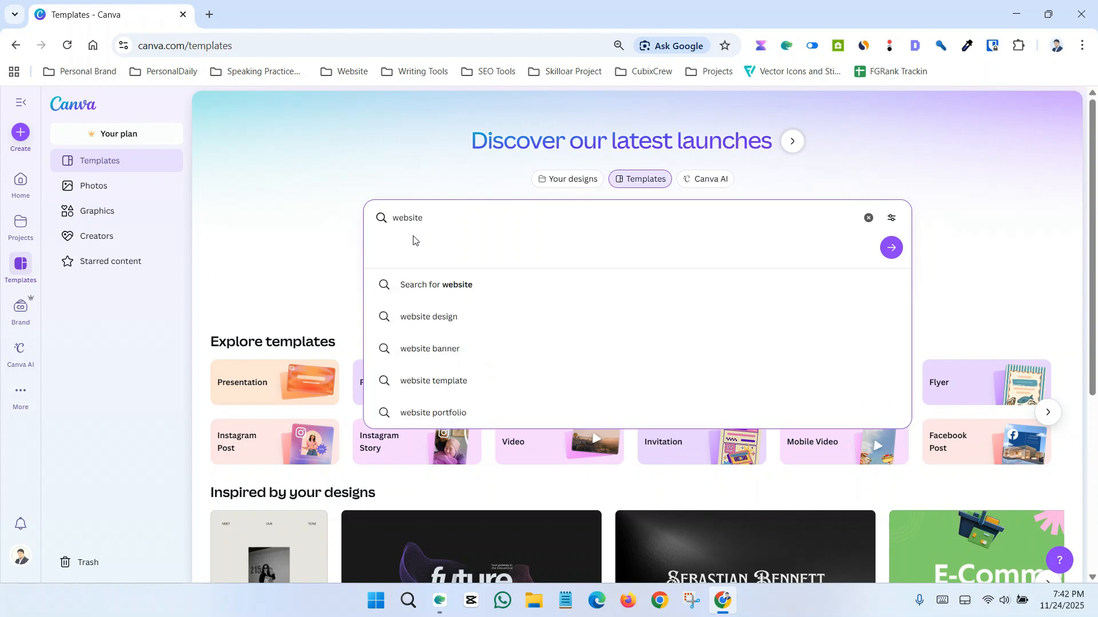
{"action": "key", "text": "Return"}
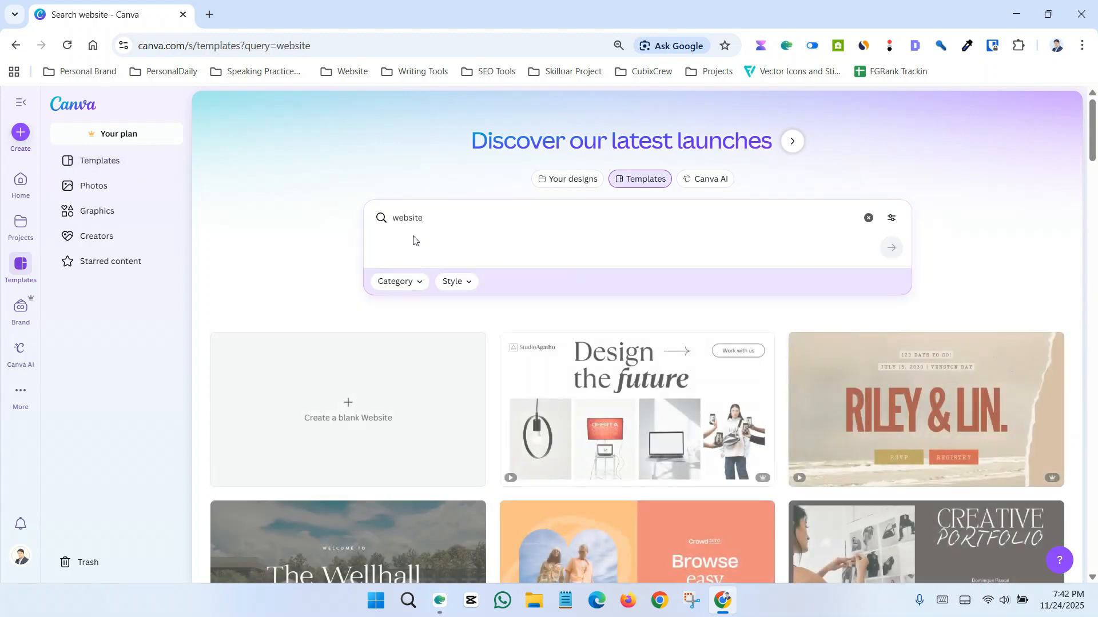
Step: Look through the first rows of website template results to compare the available designs
{"action": "scroll", "coordinate": [440, 364], "scroll_direction": "down", "scroll_amount": 9}
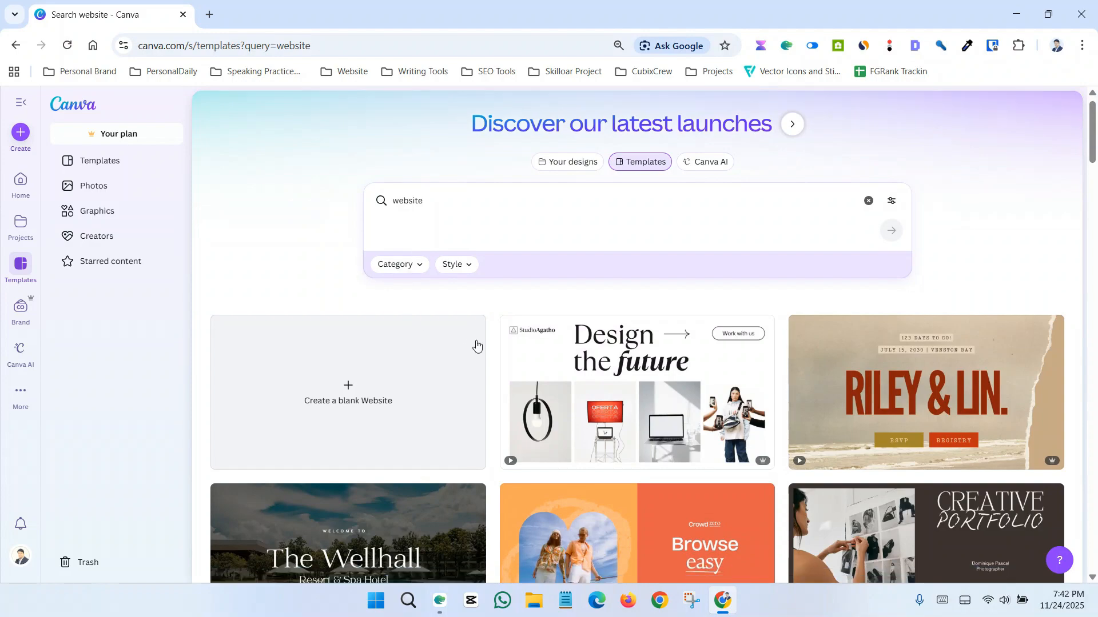
{"action": "scroll", "coordinate": [477, 354], "scroll_direction": "up", "scroll_amount": 9}
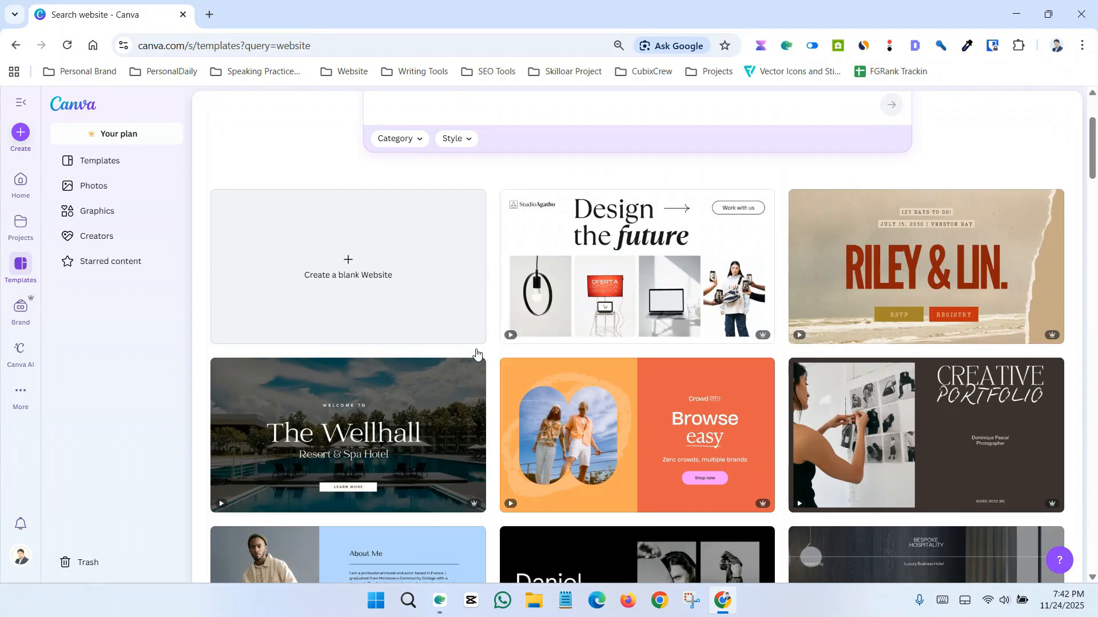
{"action": "scroll", "coordinate": [481, 355], "scroll_direction": "down", "scroll_amount": 5}
{"action": "scroll", "coordinate": [492, 355], "scroll_direction": "up", "scroll_amount": 5}
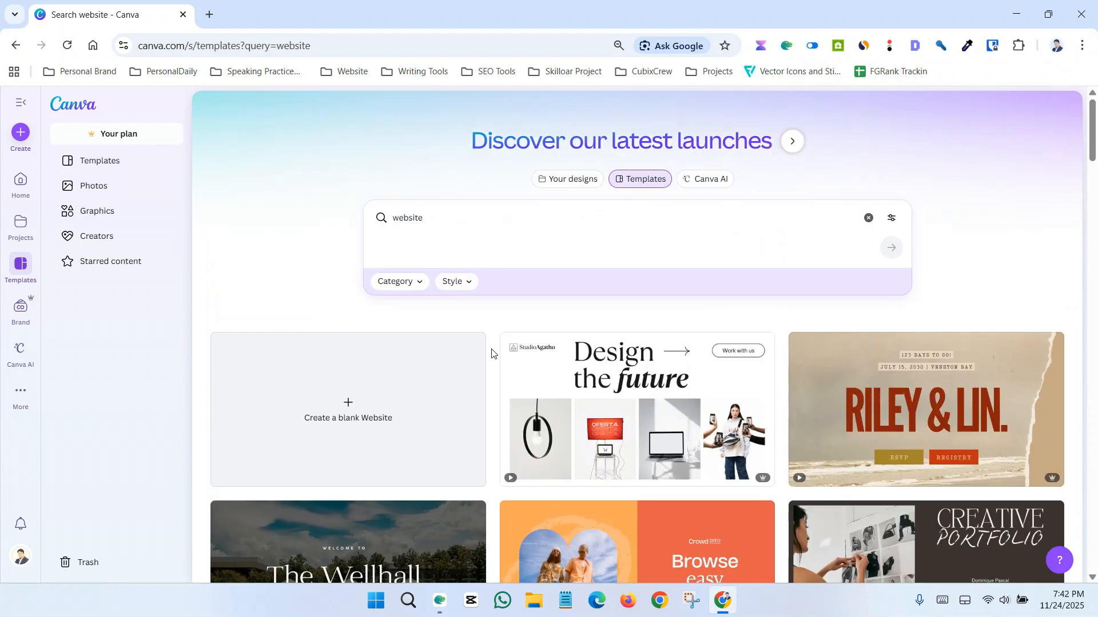
{"action": "scroll", "coordinate": [491, 354], "scroll_direction": "down", "scroll_amount": 3}
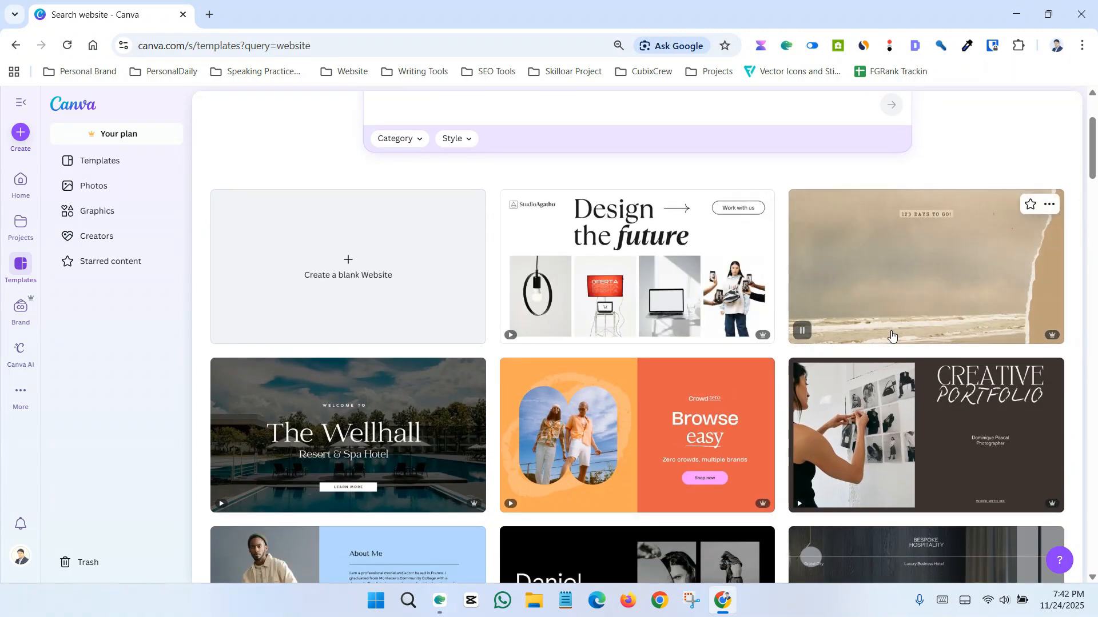
{"action": "scroll", "coordinate": [896, 338], "scroll_direction": "down", "scroll_amount": 3}
{"action": "scroll", "coordinate": [892, 341], "scroll_direction": "up", "scroll_amount": 3}
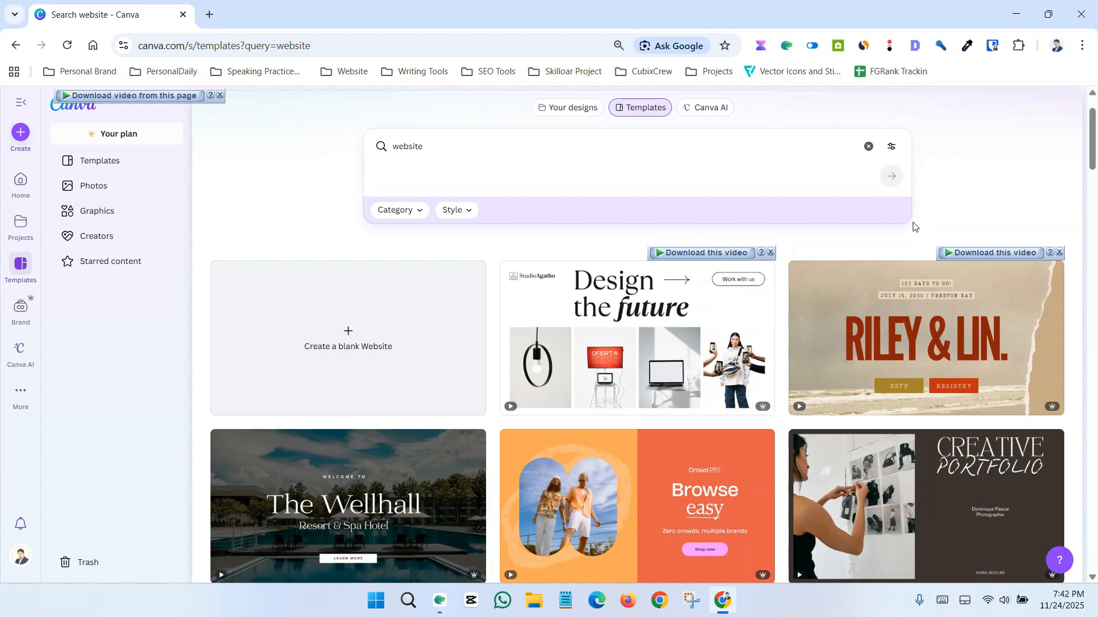
{"action": "scroll", "coordinate": [913, 226], "scroll_direction": "down", "scroll_amount": 3}
{"action": "scroll", "coordinate": [869, 372], "scroll_direction": "up", "scroll_amount": 5}
{"action": "scroll", "coordinate": [857, 397], "scroll_direction": "down", "scroll_amount": 2}
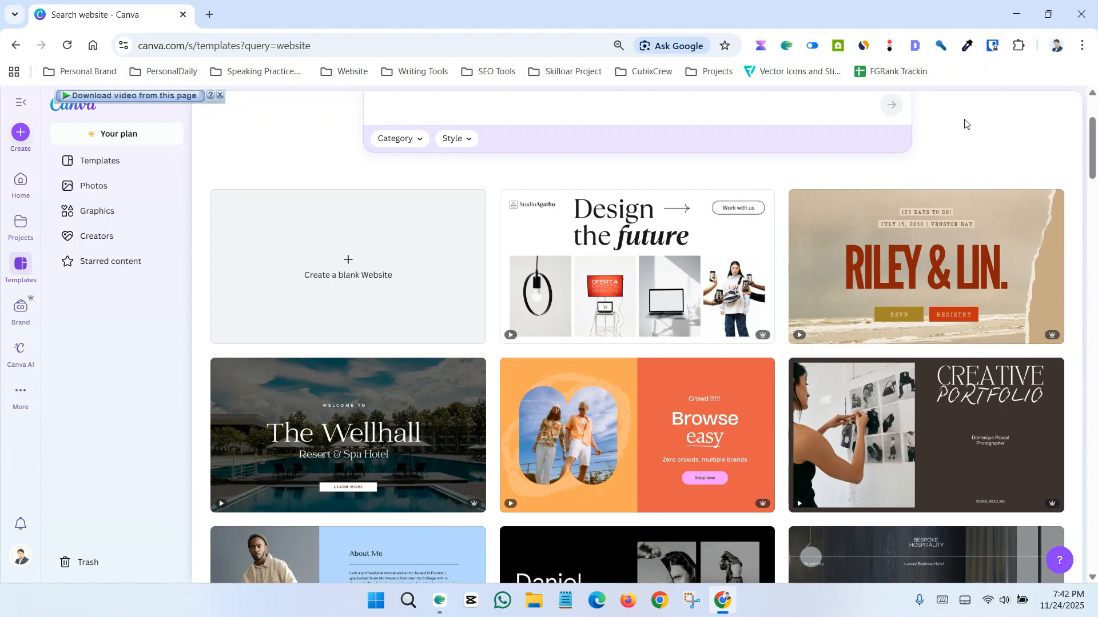
Step: Filter the template search results to the Website category
{"action": "left_click", "coordinate": [416, 143]}
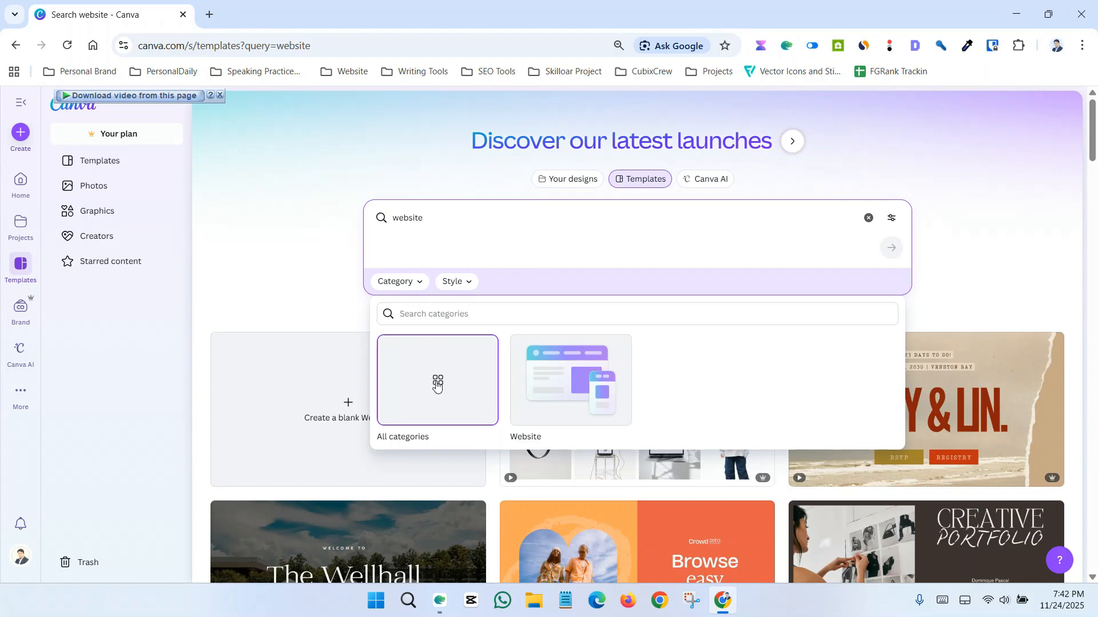
{"action": "left_click", "coordinate": [572, 392]}
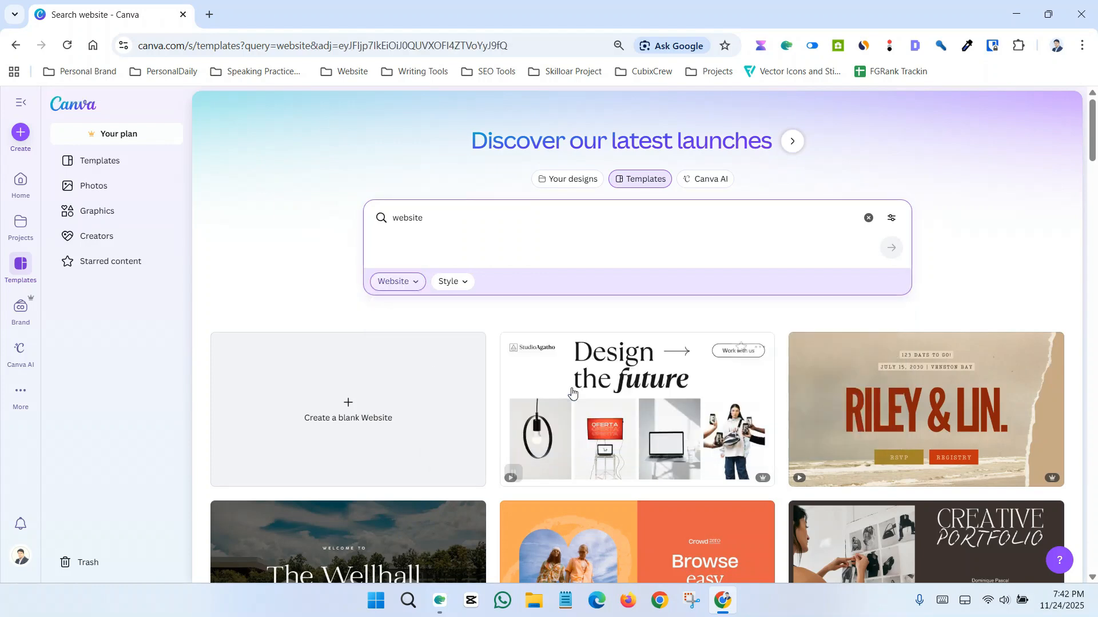
{"action": "scroll", "coordinate": [504, 273], "scroll_direction": "down", "scroll_amount": 1}
{"action": "scroll", "coordinate": [505, 274], "scroll_direction": "down", "scroll_amount": 8}
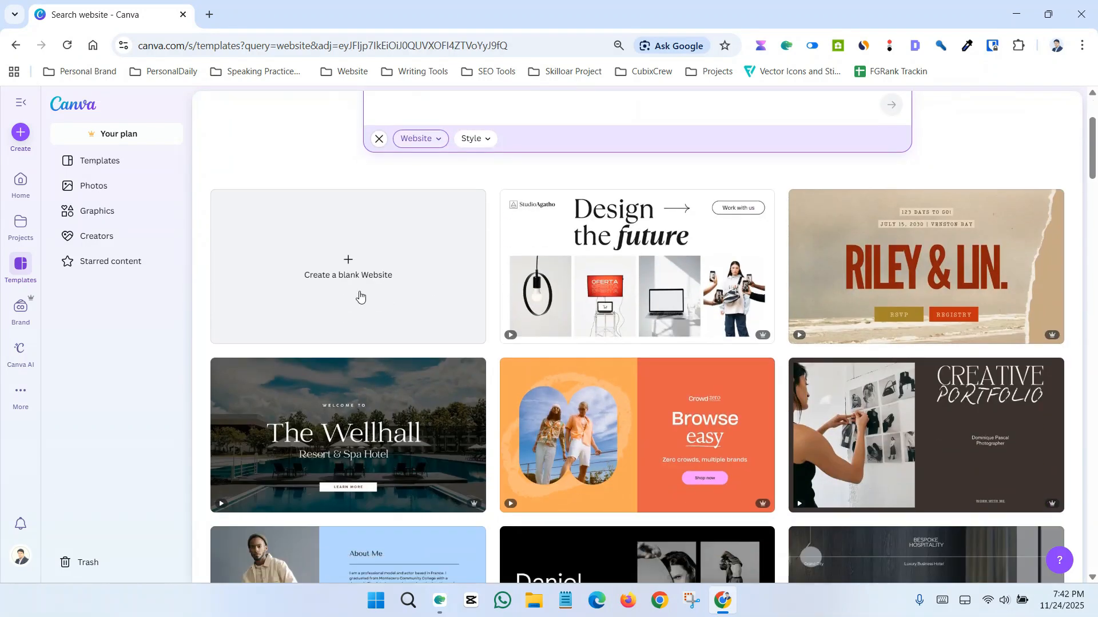
{"action": "scroll", "coordinate": [573, 303], "scroll_direction": "up", "scroll_amount": 5}
{"action": "scroll", "coordinate": [574, 303], "scroll_direction": "up", "scroll_amount": 5}
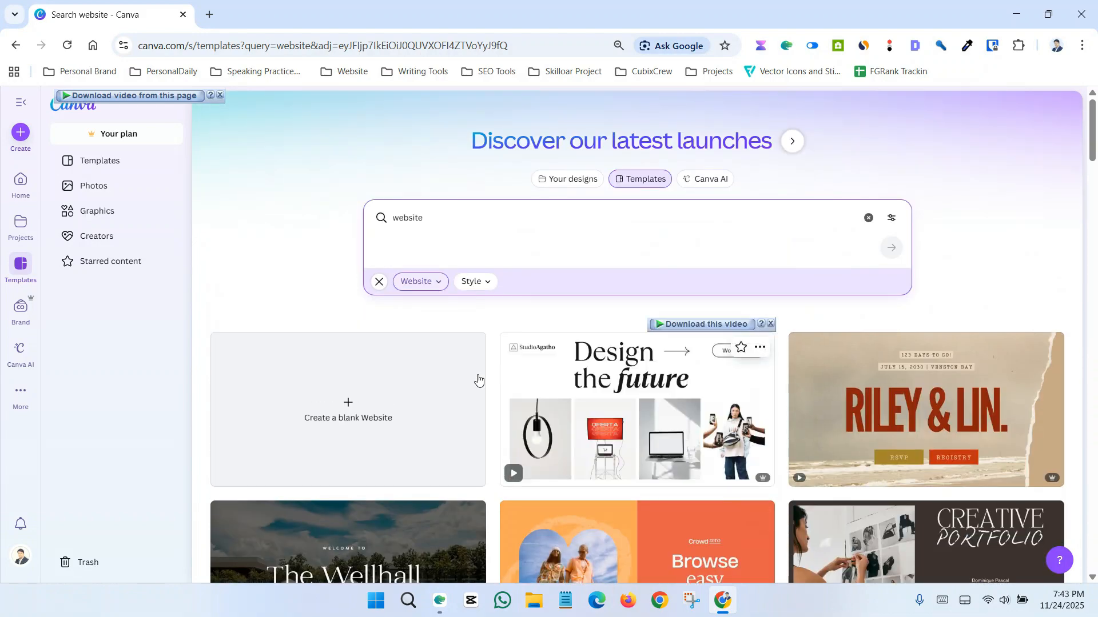
{"action": "scroll", "coordinate": [490, 385], "scroll_direction": "down", "scroll_amount": 1}
{"action": "scroll", "coordinate": [517, 375], "scroll_direction": "up", "scroll_amount": 1}
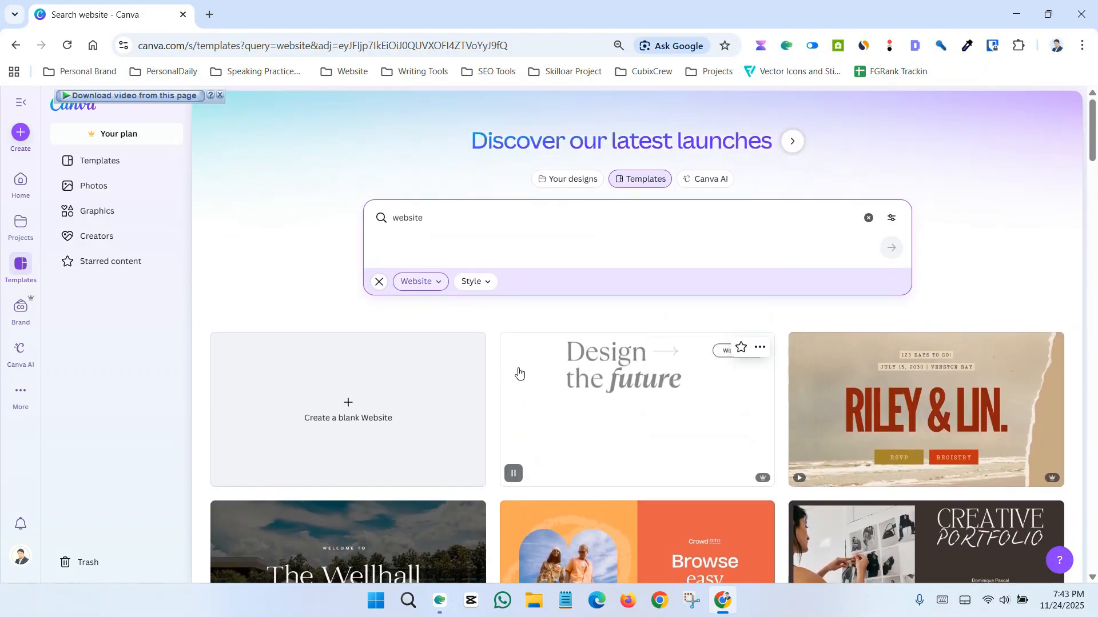
Step: Narrow the website templates to the Professional style
{"action": "left_click", "coordinate": [490, 282]}
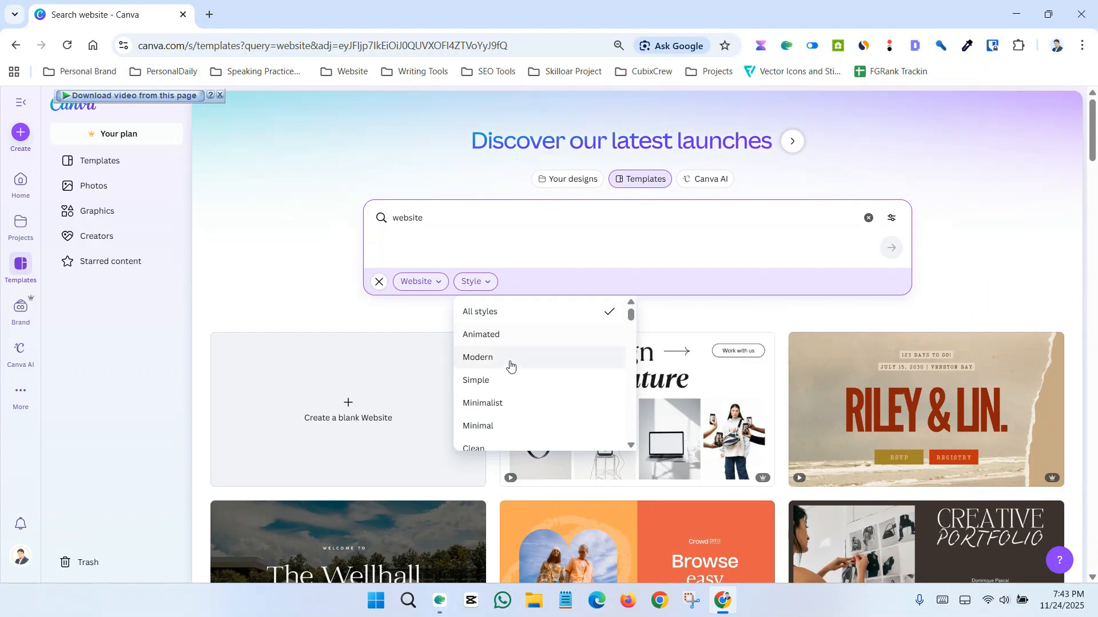
{"action": "scroll", "coordinate": [515, 394], "scroll_direction": "down", "scroll_amount": 4}
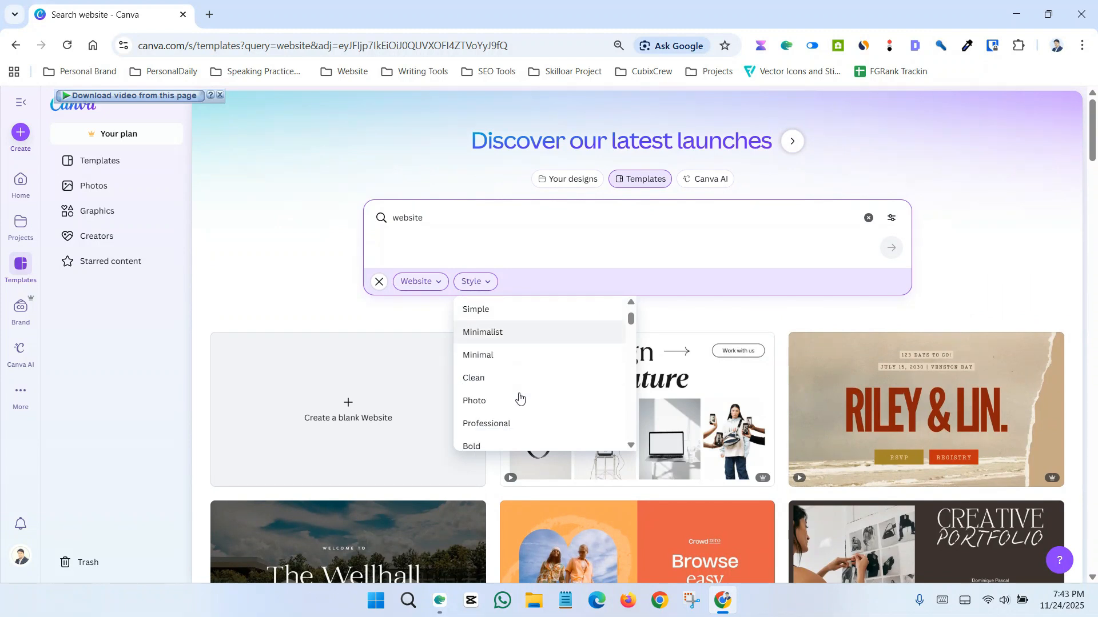
{"action": "scroll", "coordinate": [524, 375], "scroll_direction": "down", "scroll_amount": 3}
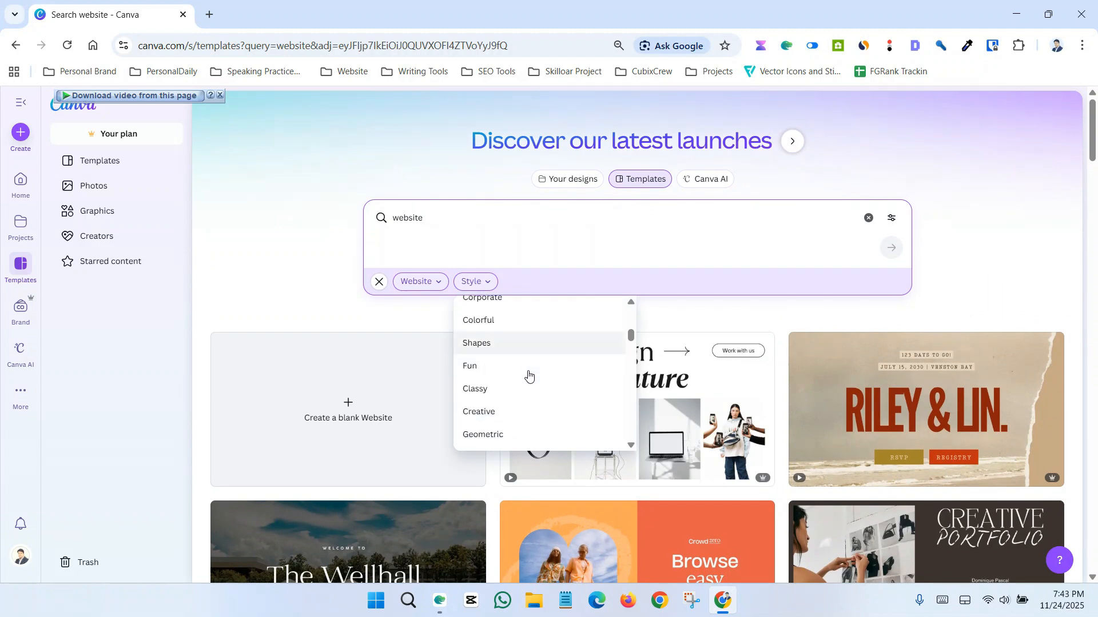
{"action": "scroll", "coordinate": [527, 380], "scroll_direction": "up", "scroll_amount": 5}
{"action": "scroll", "coordinate": [529, 388], "scroll_direction": "up", "scroll_amount": 3}
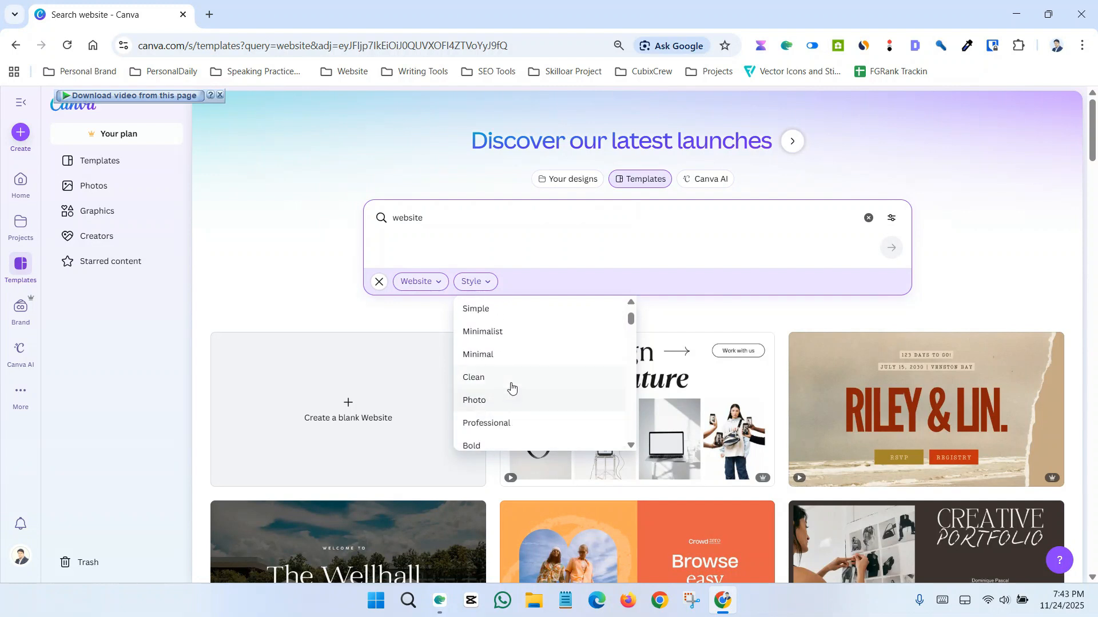
{"action": "left_click", "coordinate": [515, 424]}
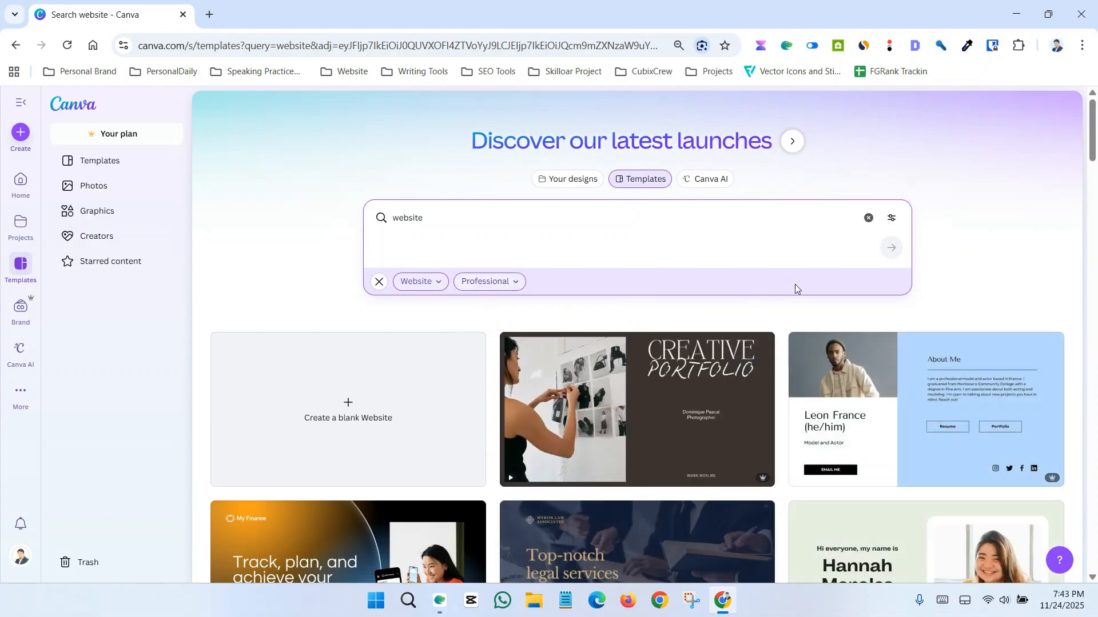
Step: Examine the Professional website templates and check which ones carry the premium crown badge
{"action": "scroll", "coordinate": [576, 248], "scroll_direction": "down", "scroll_amount": 2}
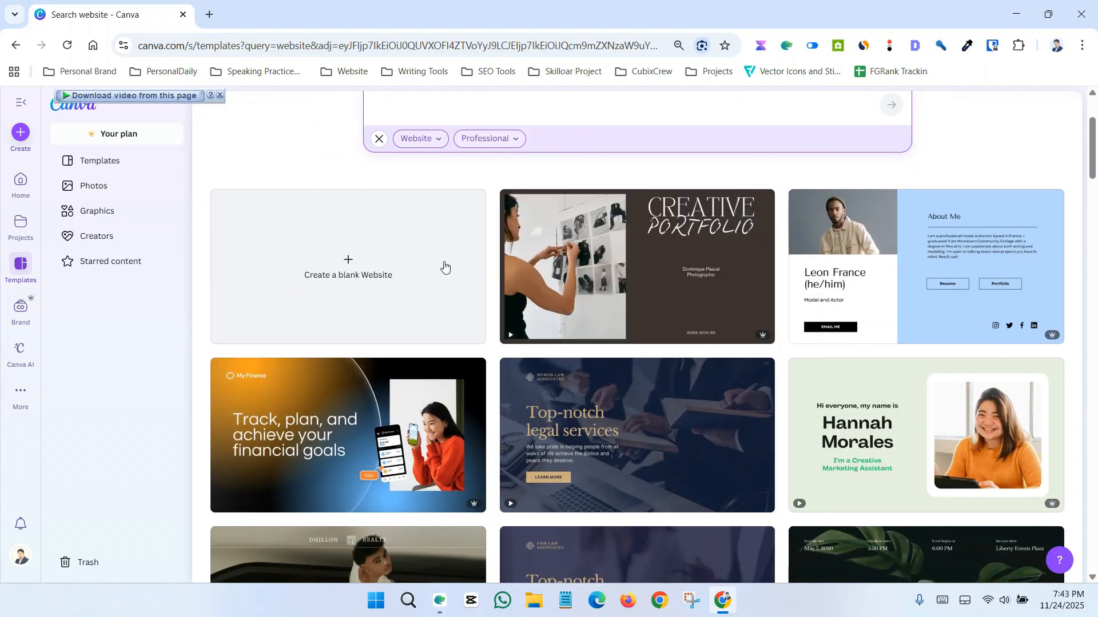
{"action": "scroll", "coordinate": [730, 291], "scroll_direction": "down", "scroll_amount": 2}
{"action": "scroll", "coordinate": [453, 311], "scroll_direction": "up", "scroll_amount": 2}
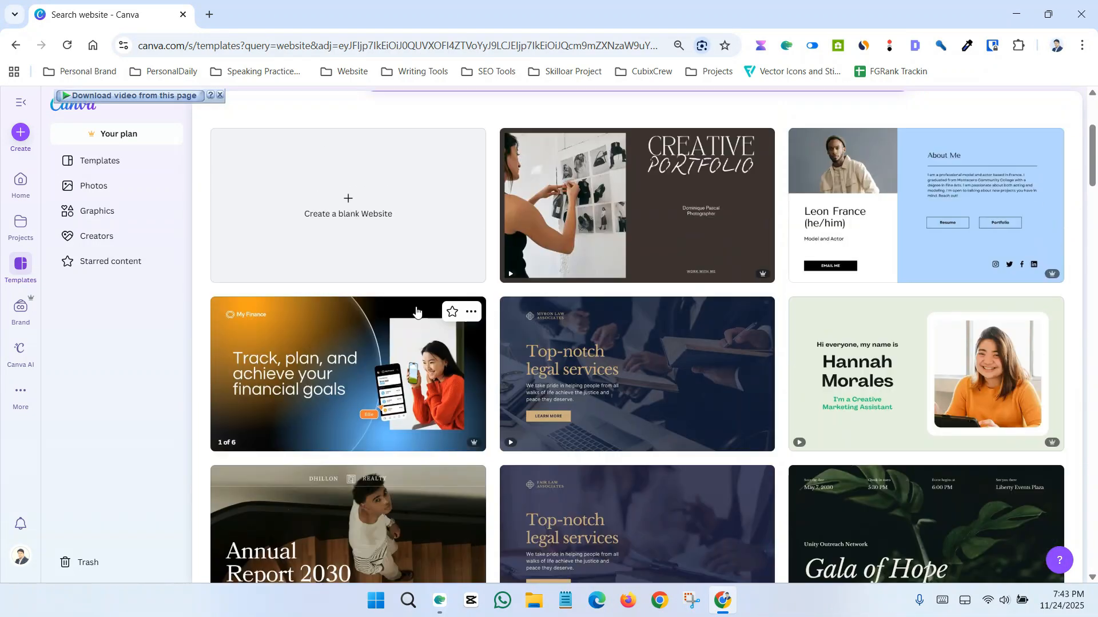
{"action": "scroll", "coordinate": [768, 275], "scroll_direction": "down", "scroll_amount": 3}
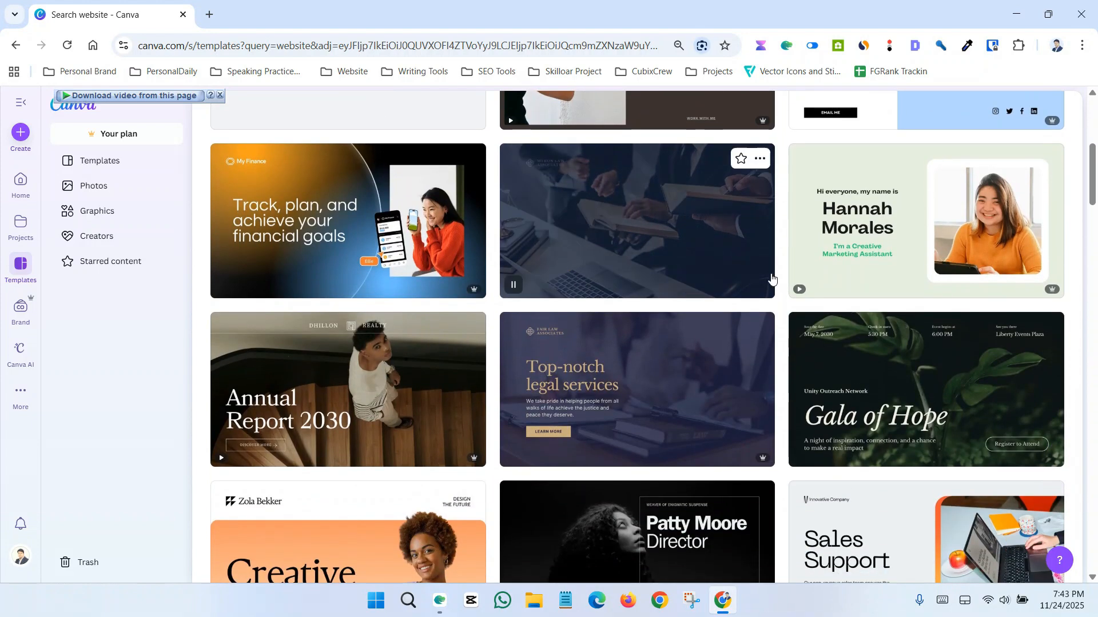
{"action": "scroll", "coordinate": [592, 332], "scroll_direction": "up", "scroll_amount": 2}
{"action": "scroll", "coordinate": [591, 332], "scroll_direction": "up", "scroll_amount": 1}
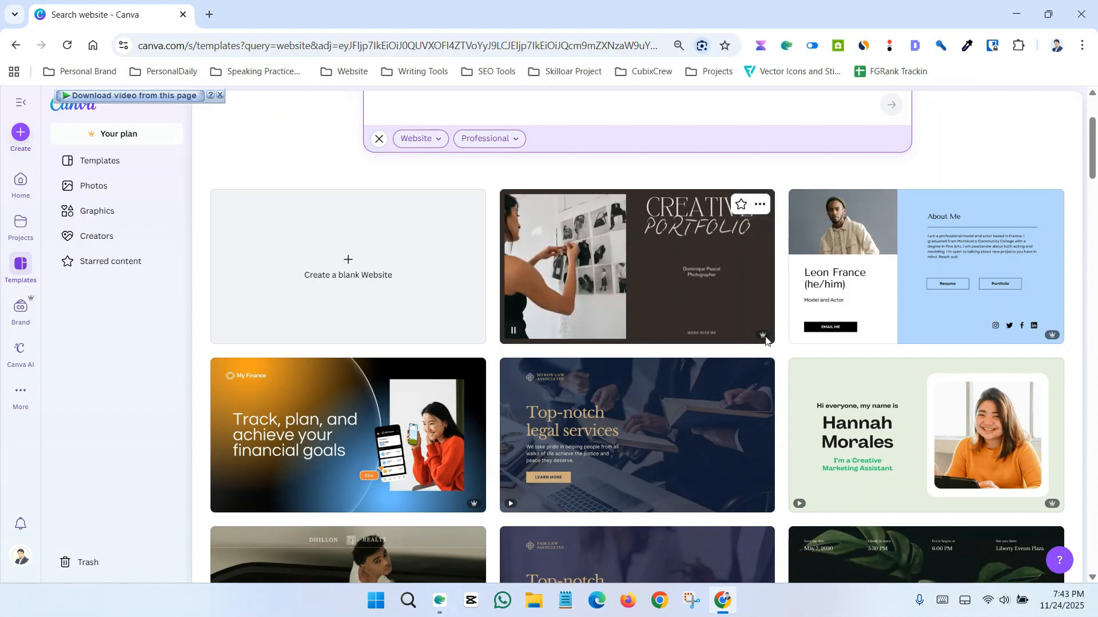
{"action": "mouse_move", "coordinate": [765, 339]}
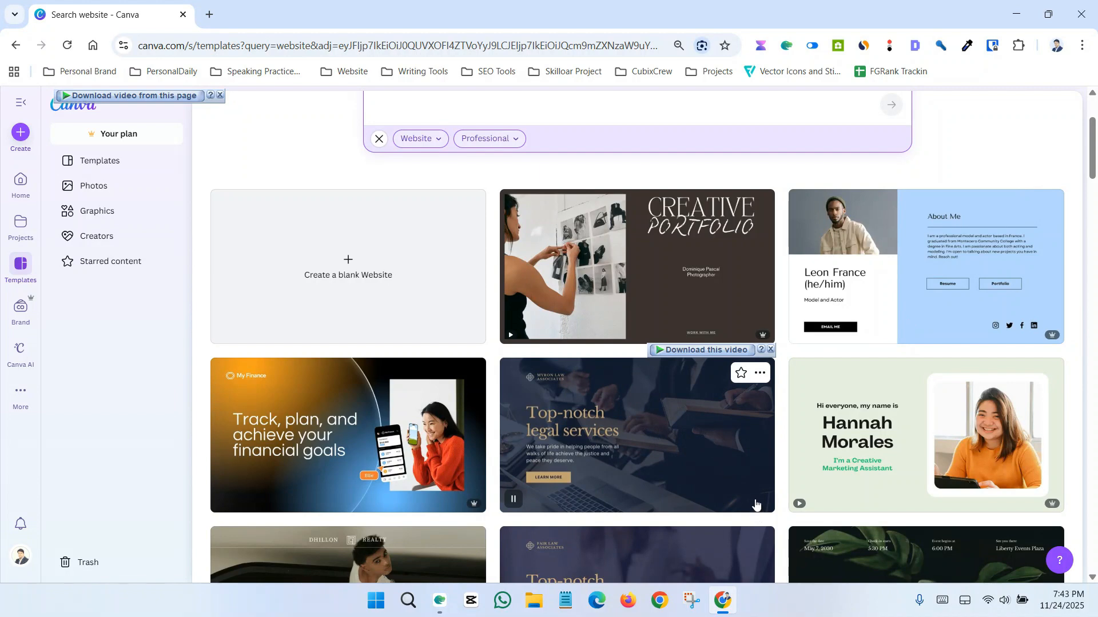
{"action": "scroll", "coordinate": [735, 453], "scroll_direction": "down", "scroll_amount": 3}
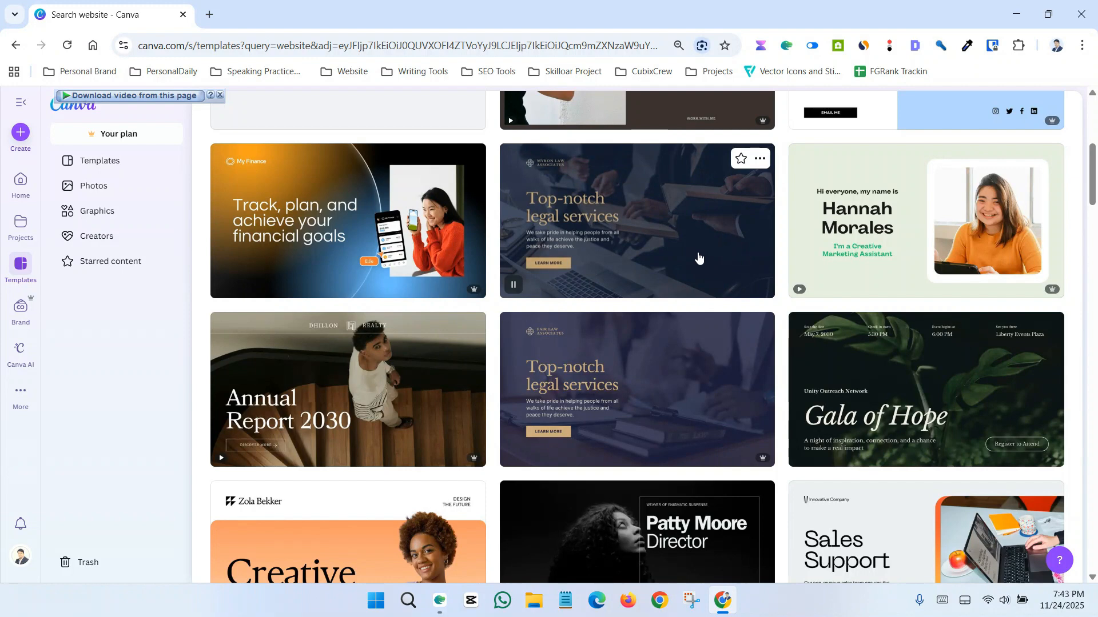
{"action": "scroll", "coordinate": [864, 308], "scroll_direction": "down", "scroll_amount": 1}
{"action": "scroll", "coordinate": [869, 314], "scroll_direction": "down", "scroll_amount": 1}
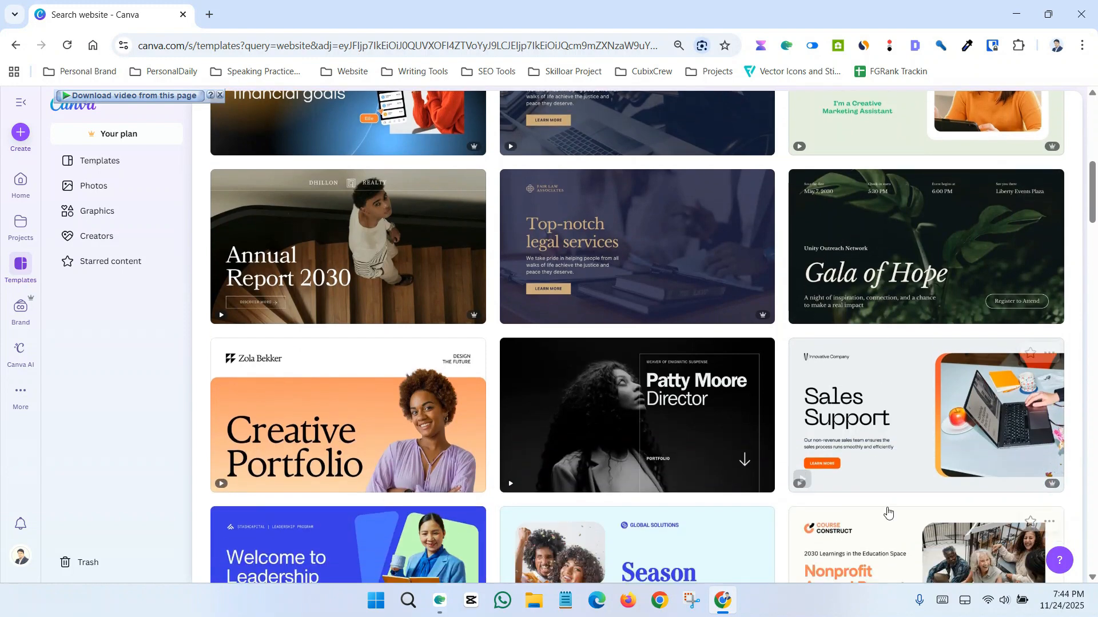
{"action": "scroll", "coordinate": [379, 255], "scroll_direction": "down", "scroll_amount": 2}
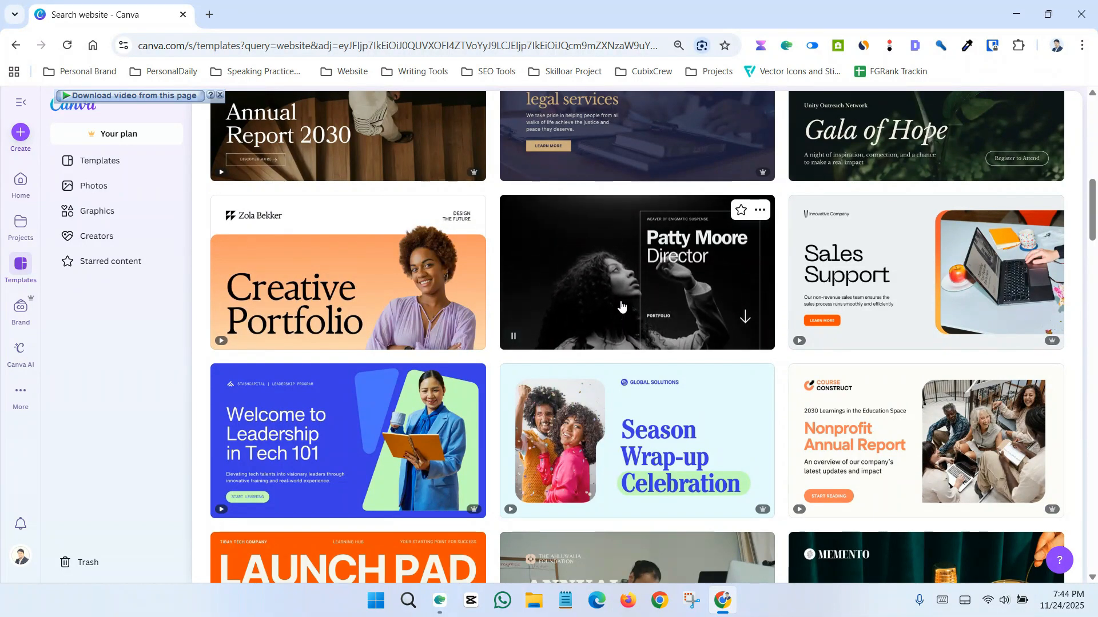
{"action": "scroll", "coordinate": [621, 307], "scroll_direction": "up", "scroll_amount": 9}
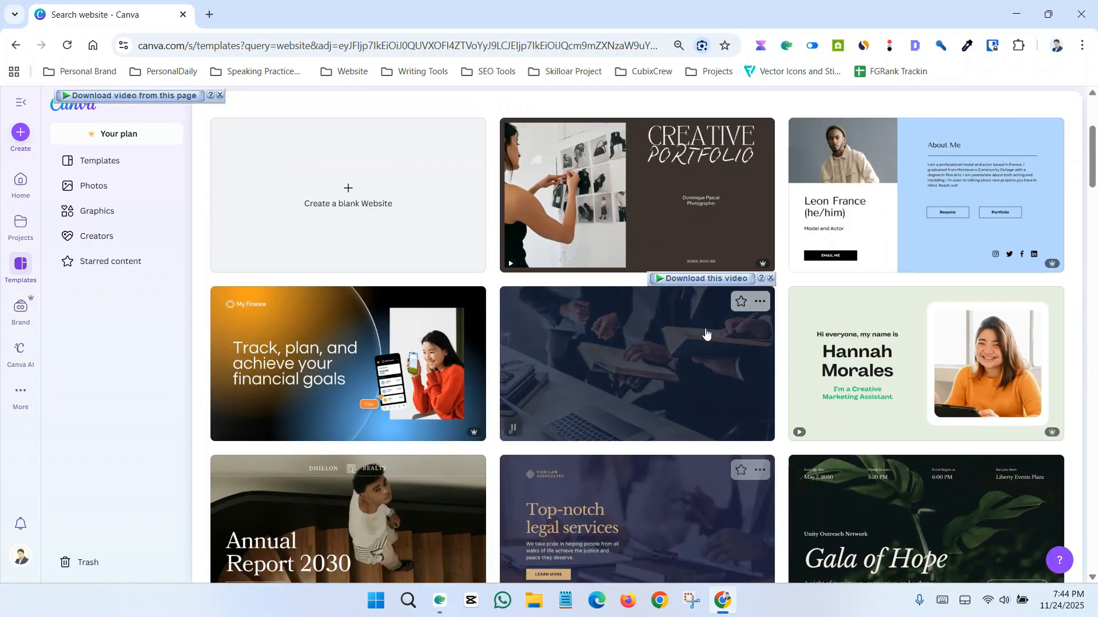
{"action": "scroll", "coordinate": [706, 325], "scroll_direction": "down", "scroll_amount": 3}
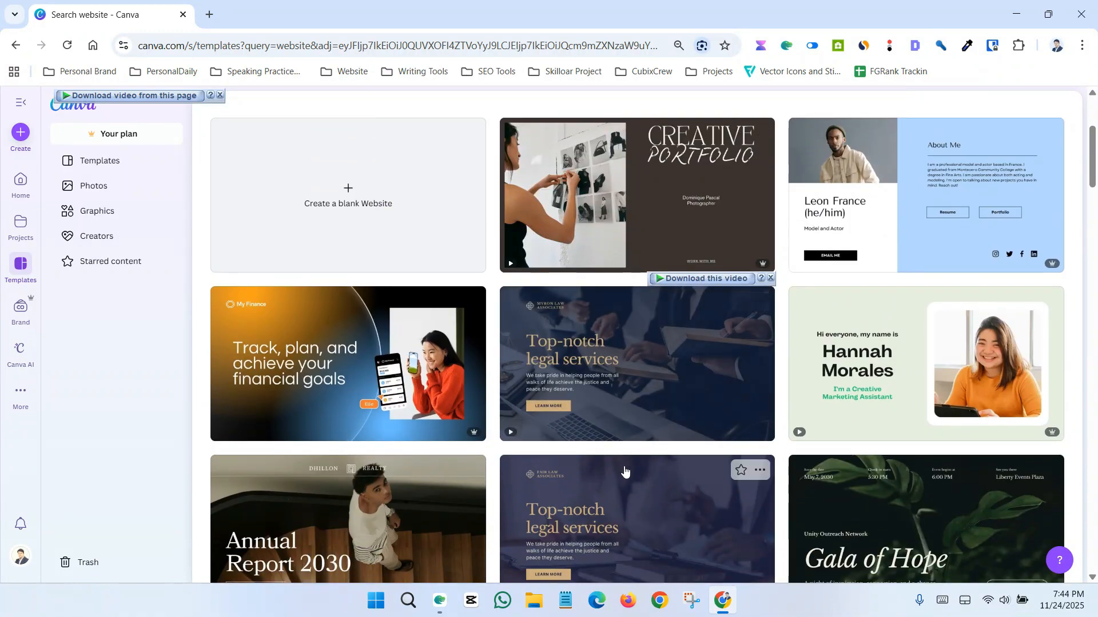
{"action": "scroll", "coordinate": [800, 464], "scroll_direction": "up", "scroll_amount": 1}
{"action": "scroll", "coordinate": [818, 465], "scroll_direction": "down", "scroll_amount": 3}
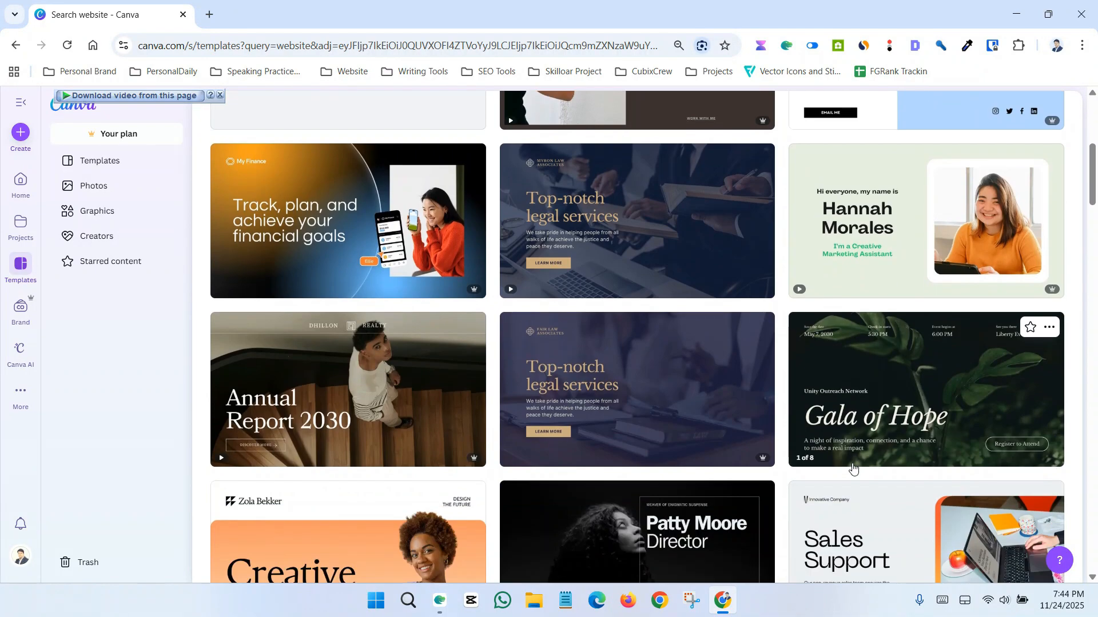
Step: Open the free "Sales & Marketing Resume Website in Beige Black Clean Lines Style" template for customization in the editor
{"action": "scroll", "coordinate": [833, 466], "scroll_direction": "down", "scroll_amount": 10}
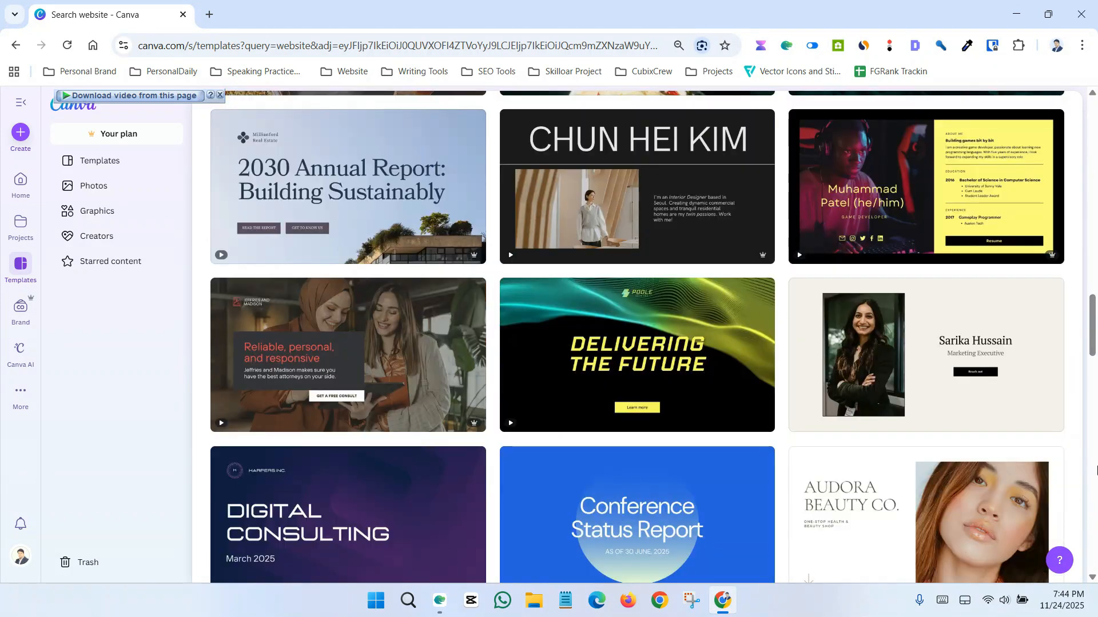
{"action": "scroll", "coordinate": [924, 354], "scroll_direction": "up", "scroll_amount": 1}
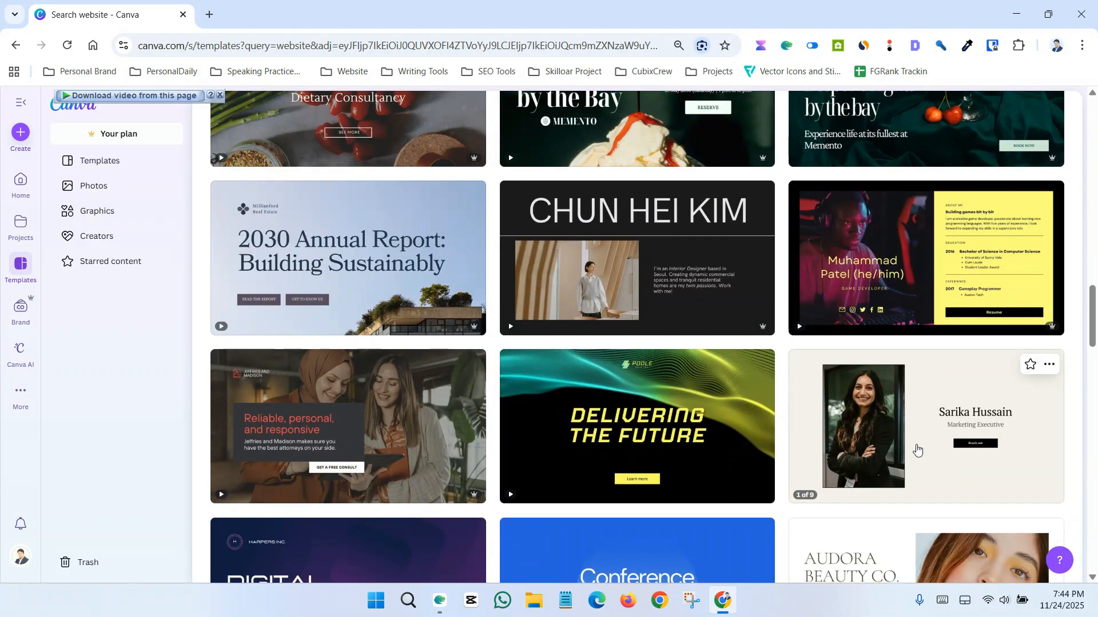
{"action": "left_click", "coordinate": [877, 433]}
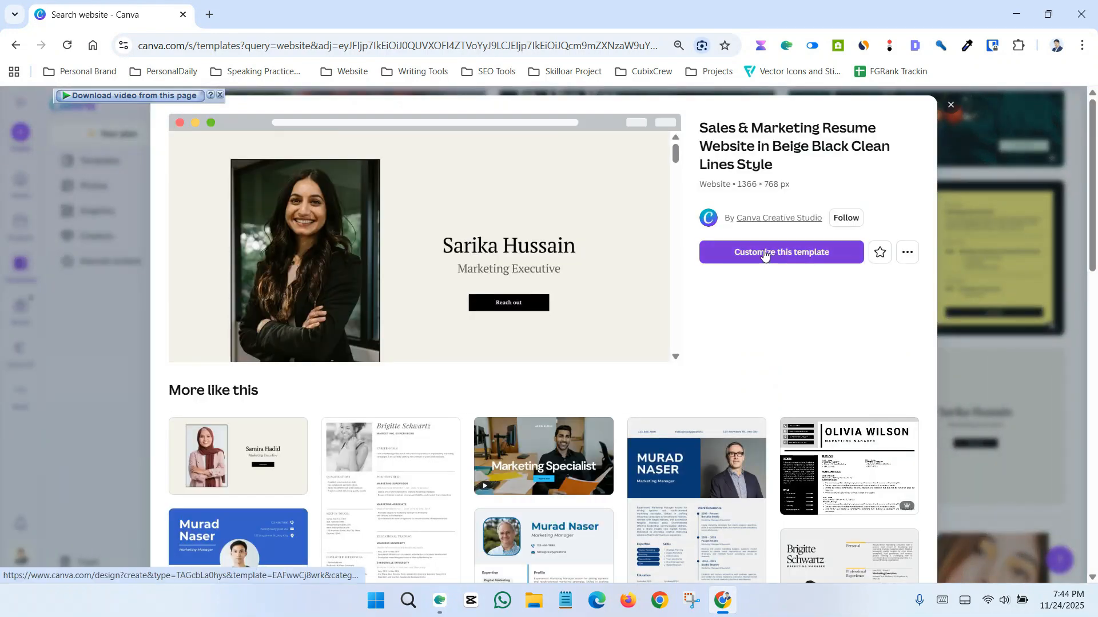
{"action": "left_click", "coordinate": [763, 255]}
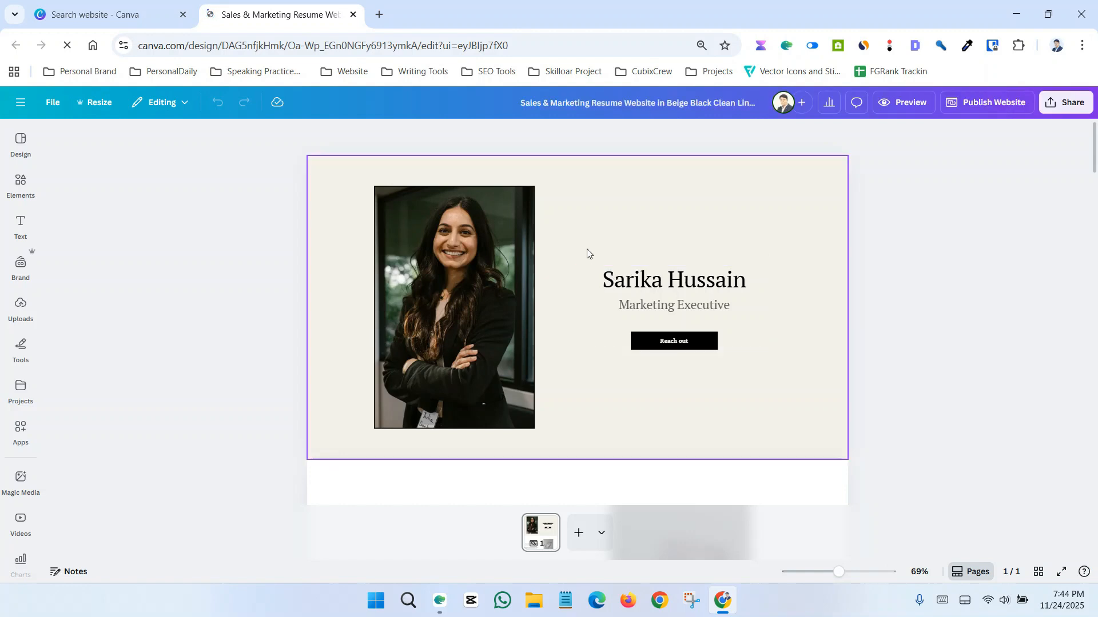
Step: Replace the name in the hero section's heading with the site owner's full name
{"action": "scroll", "coordinate": [540, 316], "scroll_direction": "down", "scroll_amount": 4}
{"action": "scroll", "coordinate": [542, 332], "scroll_direction": "up", "scroll_amount": 4}
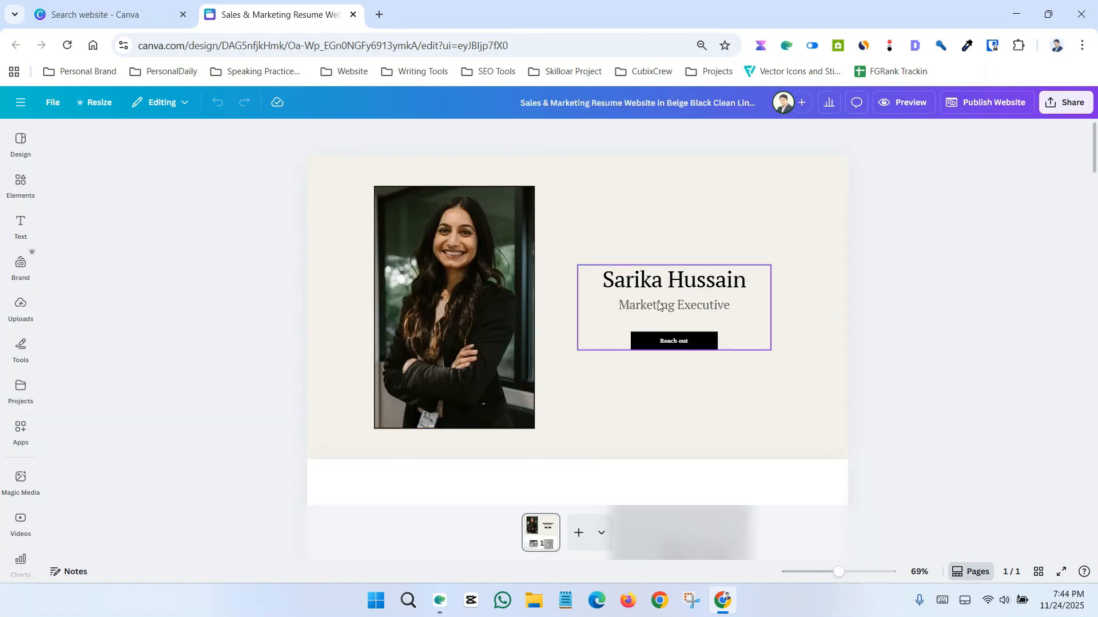
{"action": "double_click", "coordinate": [690, 286]}
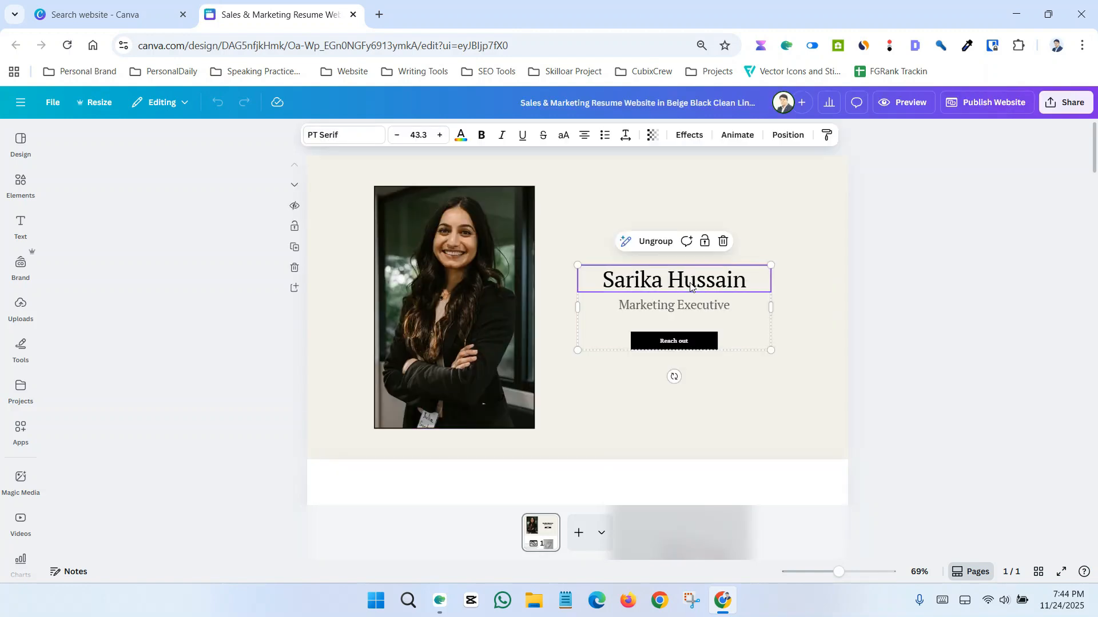
{"action": "left_click", "coordinate": [690, 284]}
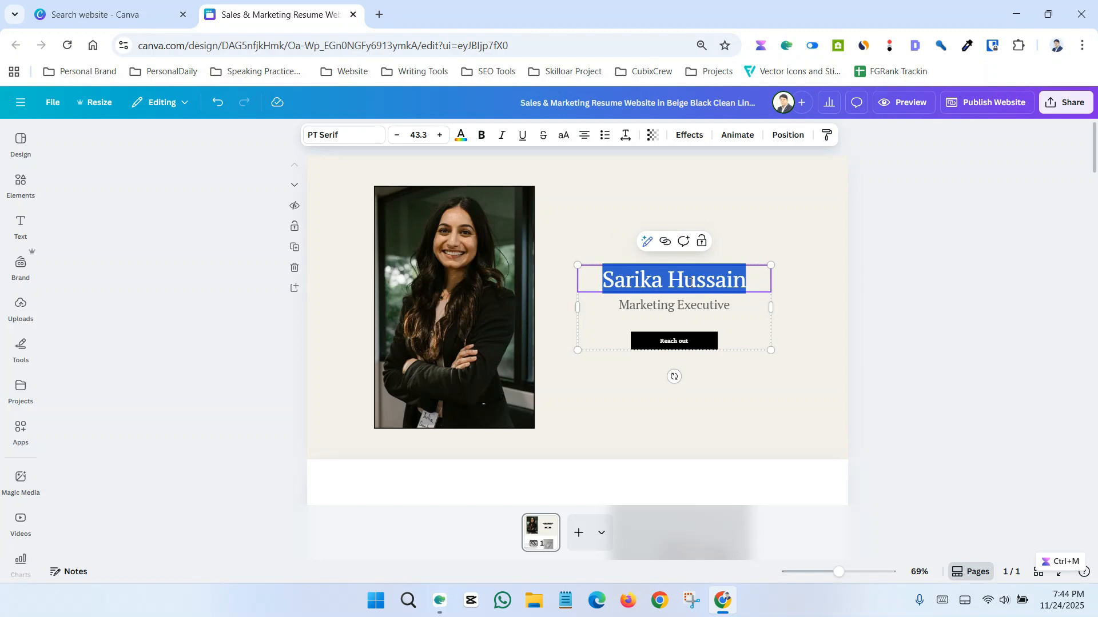
{"action": "type", "text": "Saifulla"}
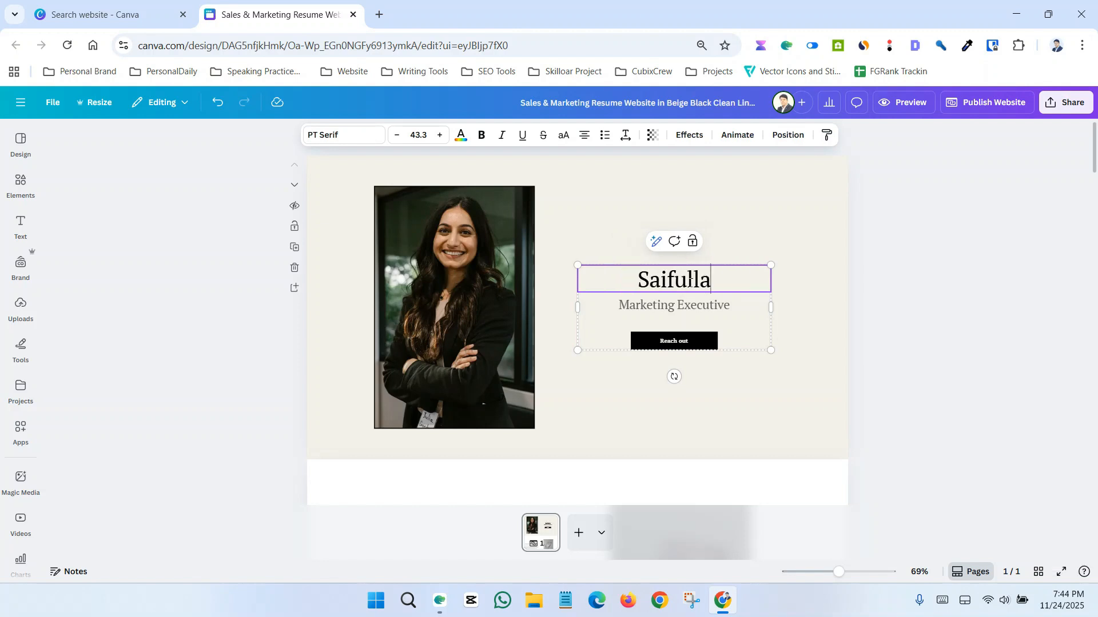
{"action": "type", "text": "h Saif"}
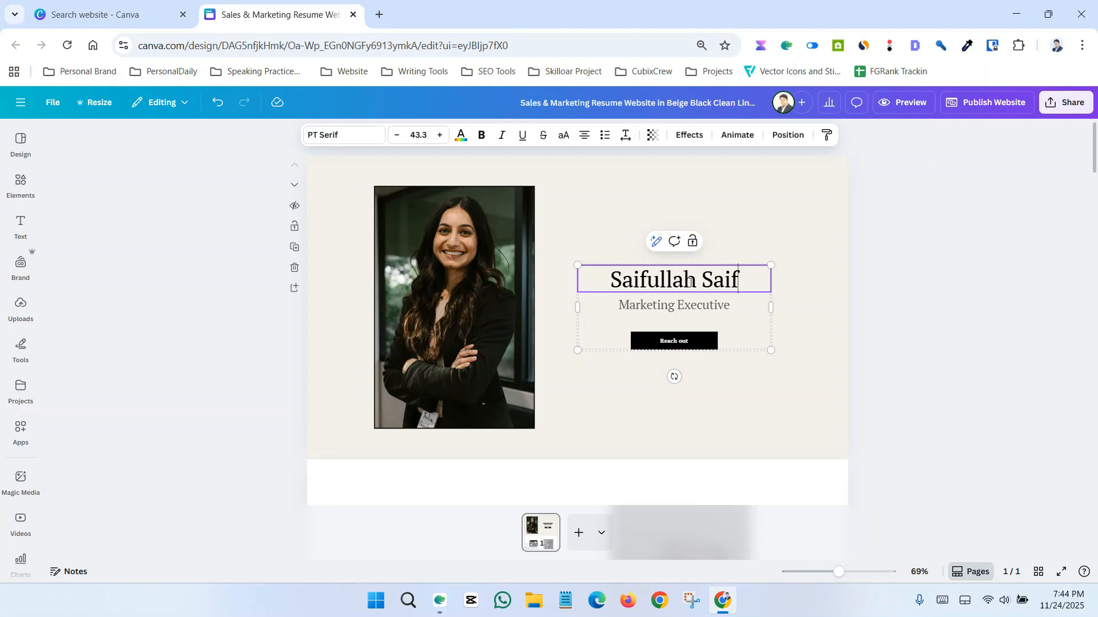
{"action": "left_click", "coordinate": [885, 373]}
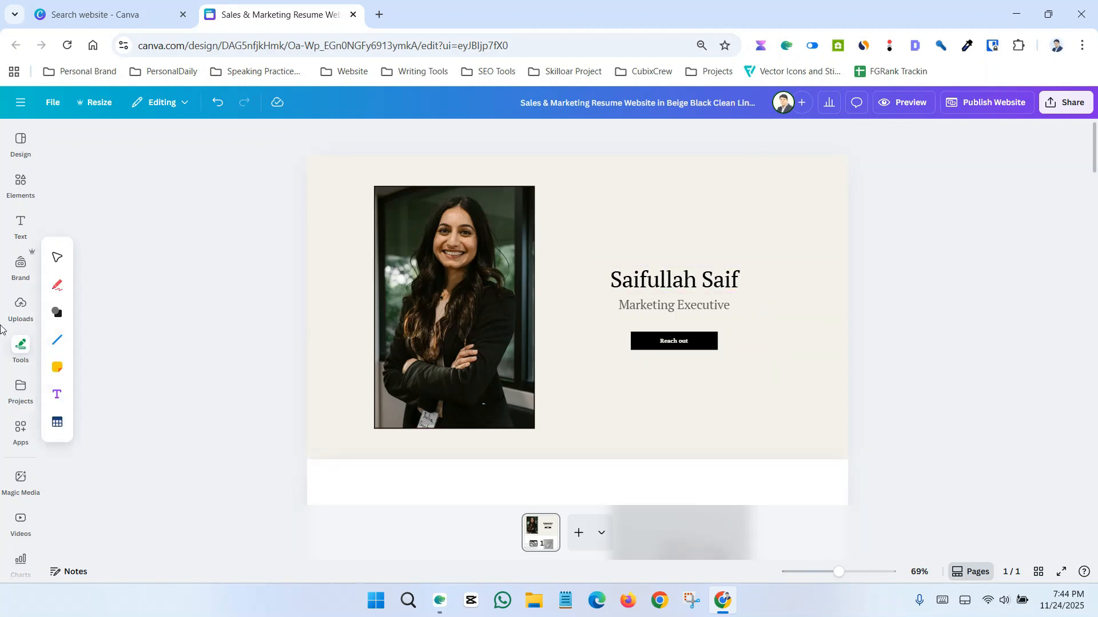
Step: Replace the hero portrait with the uploaded photo of the man in the blue hoodie pointing sideways from the Pose folder
{"action": "left_click", "coordinate": [24, 313]}
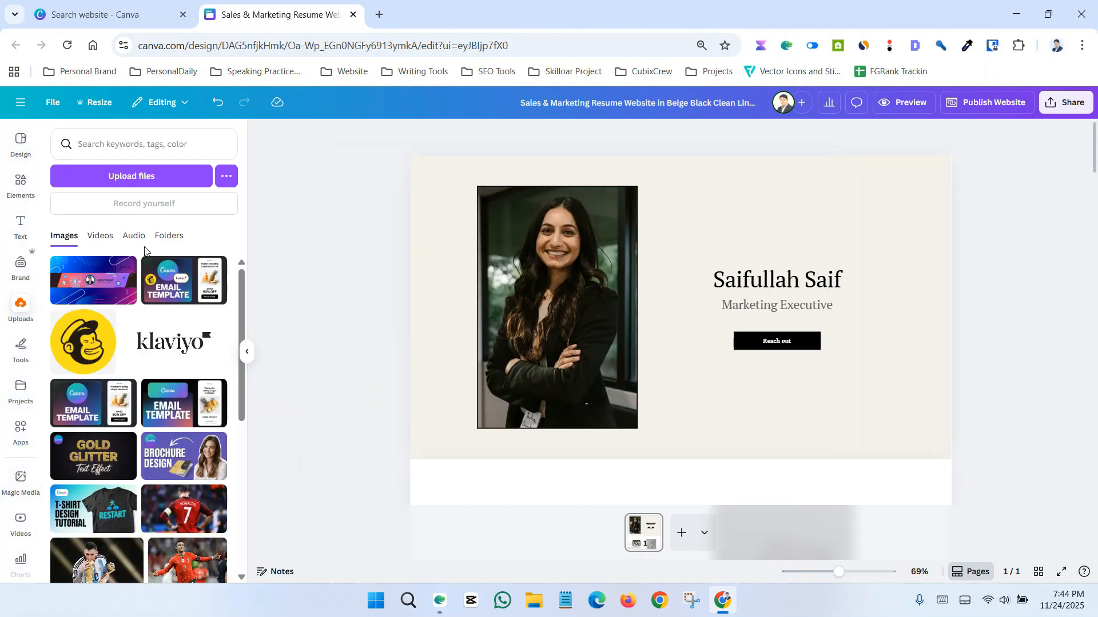
{"action": "left_click", "coordinate": [169, 236]}
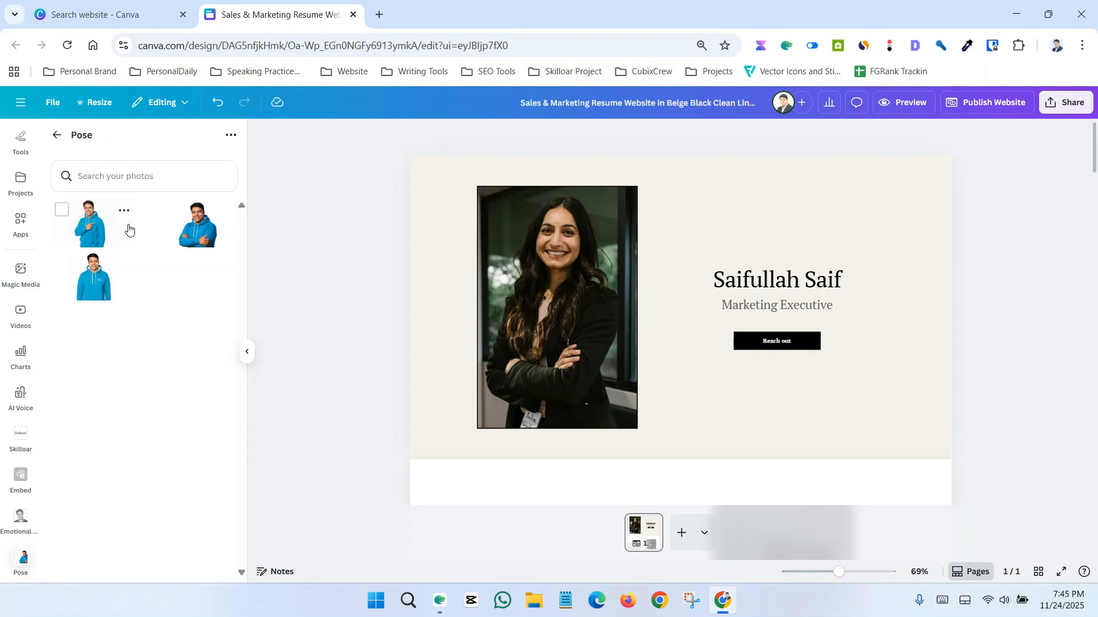
{"action": "left_click_drag", "start_coordinate": [87, 228], "coordinate": [554, 280]}
{"action": "left_click", "coordinate": [548, 286]}
{"action": "double_click", "coordinate": [547, 286]}
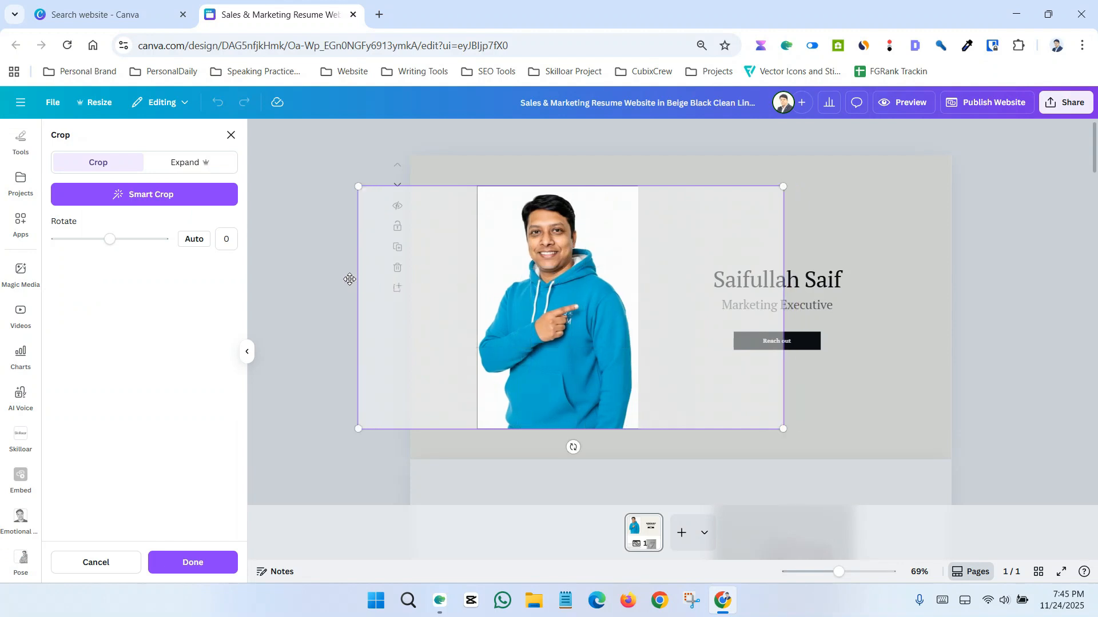
{"action": "left_click", "coordinate": [330, 270]}
{"action": "left_click", "coordinate": [1017, 445]}
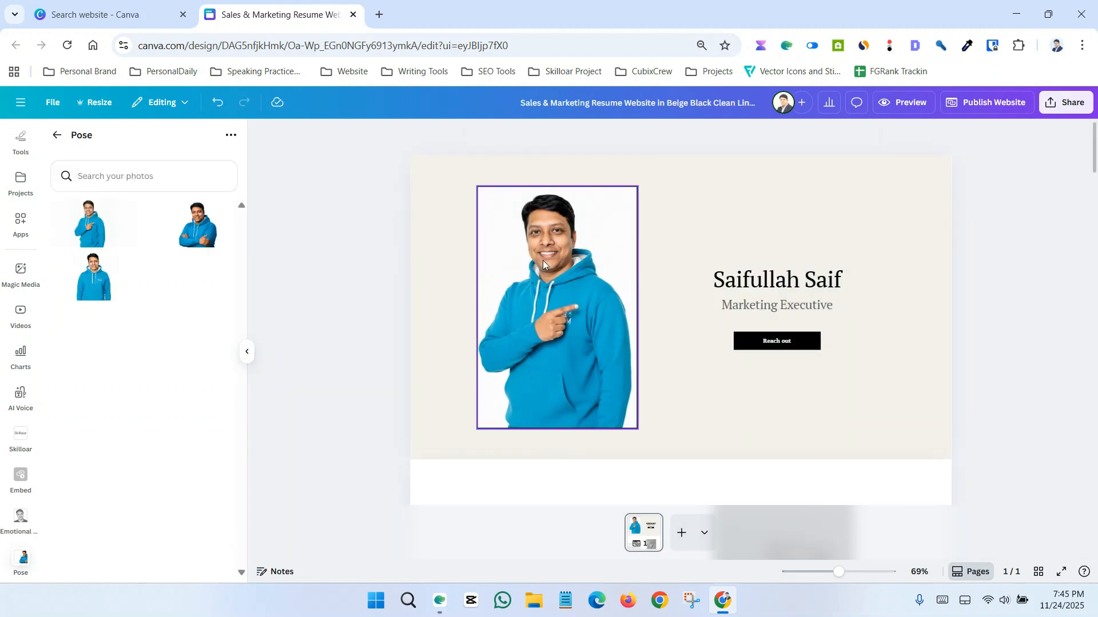
Step: Adjust the hero portrait to black and white with Saturation at -100 and Blacks at 100
{"action": "left_click", "coordinate": [543, 260]}
{"action": "left_click", "coordinate": [501, 137]}
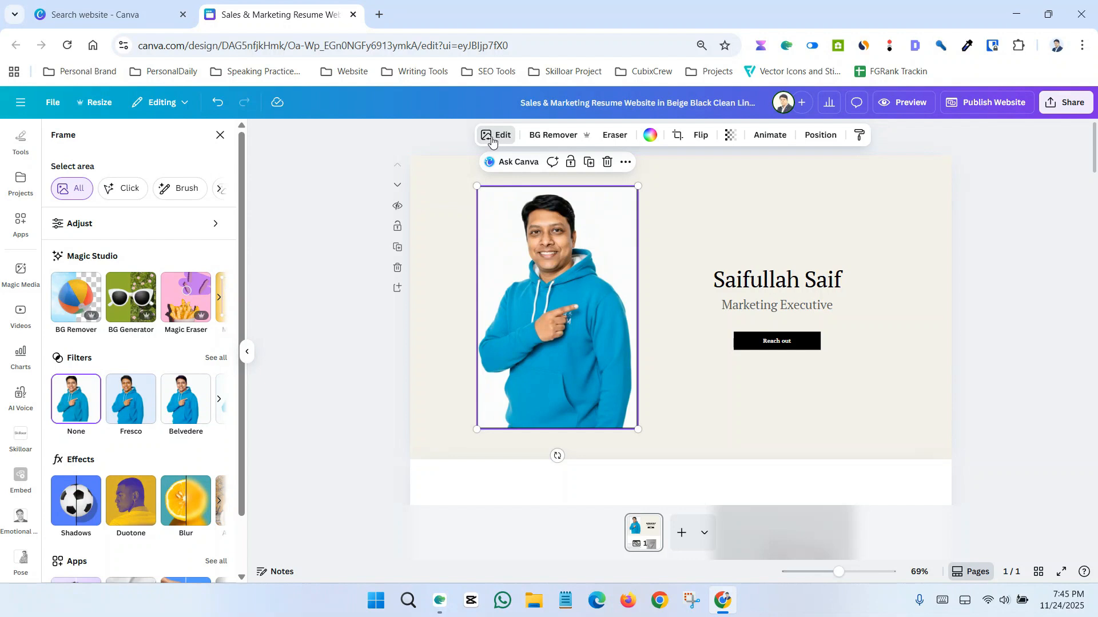
{"action": "left_click", "coordinate": [84, 228]}
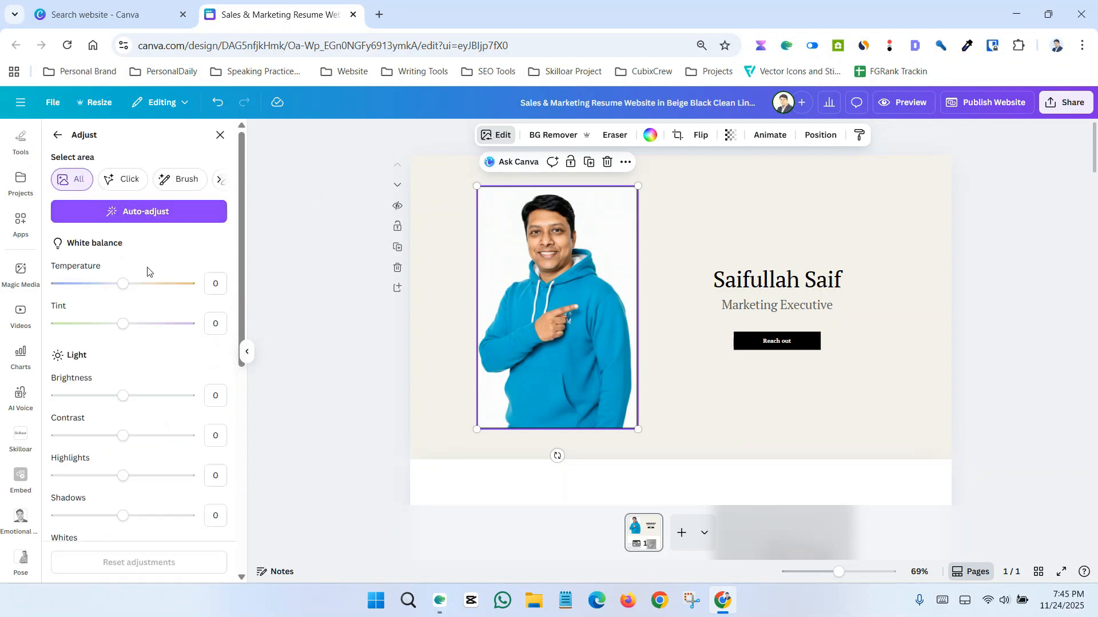
{"action": "scroll", "coordinate": [147, 272], "scroll_direction": "down", "scroll_amount": 5}
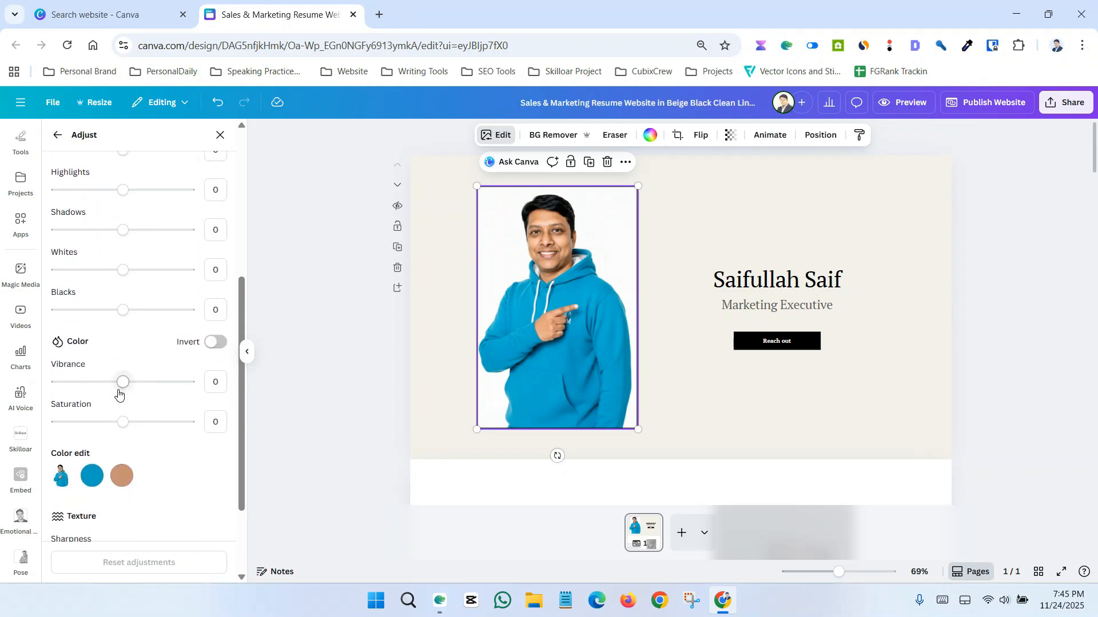
{"action": "left_click_drag", "start_coordinate": [129, 426], "coordinate": [2, 426]}
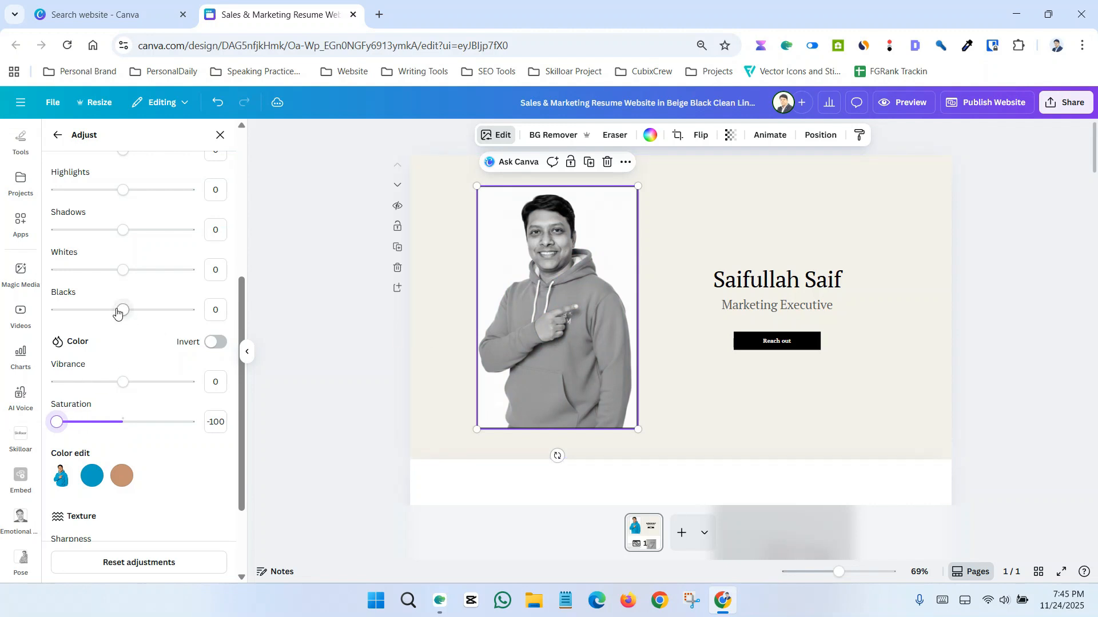
{"action": "left_click_drag", "start_coordinate": [122, 315], "coordinate": [212, 311]}
{"action": "scroll", "coordinate": [137, 409], "scroll_direction": "down", "scroll_amount": 2}
{"action": "scroll", "coordinate": [140, 409], "scroll_direction": "up", "scroll_amount": 5}
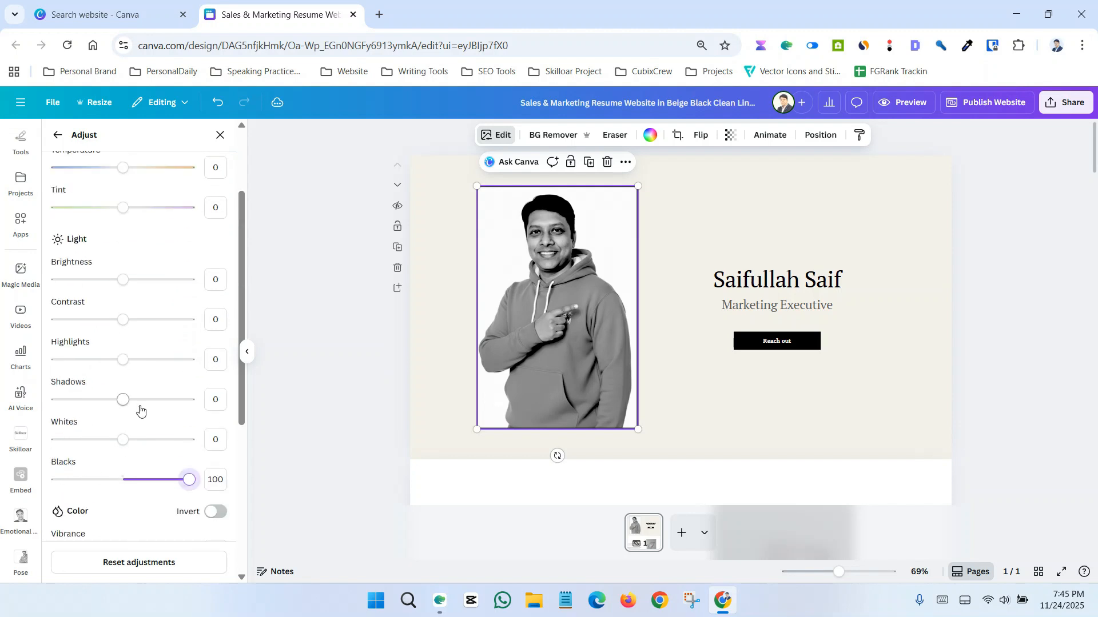
{"action": "left_click", "coordinate": [369, 322]}
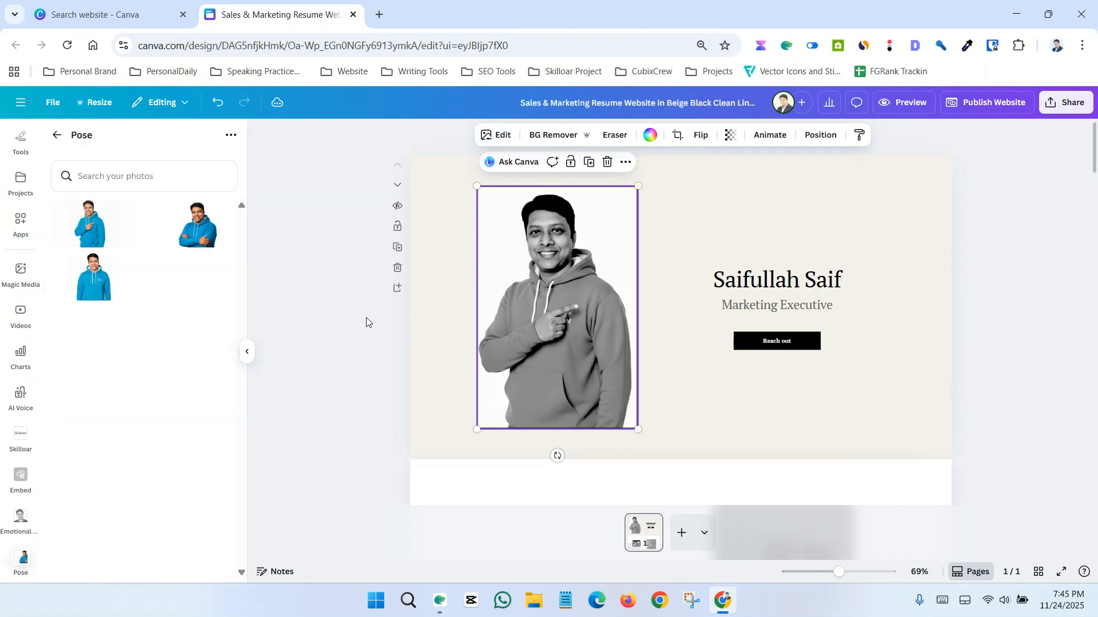
{"action": "left_click", "coordinate": [366, 322]}
Step: Change the job title below the hero name to "Digital Marketing Consultant"
{"action": "double_click", "coordinate": [796, 308]}
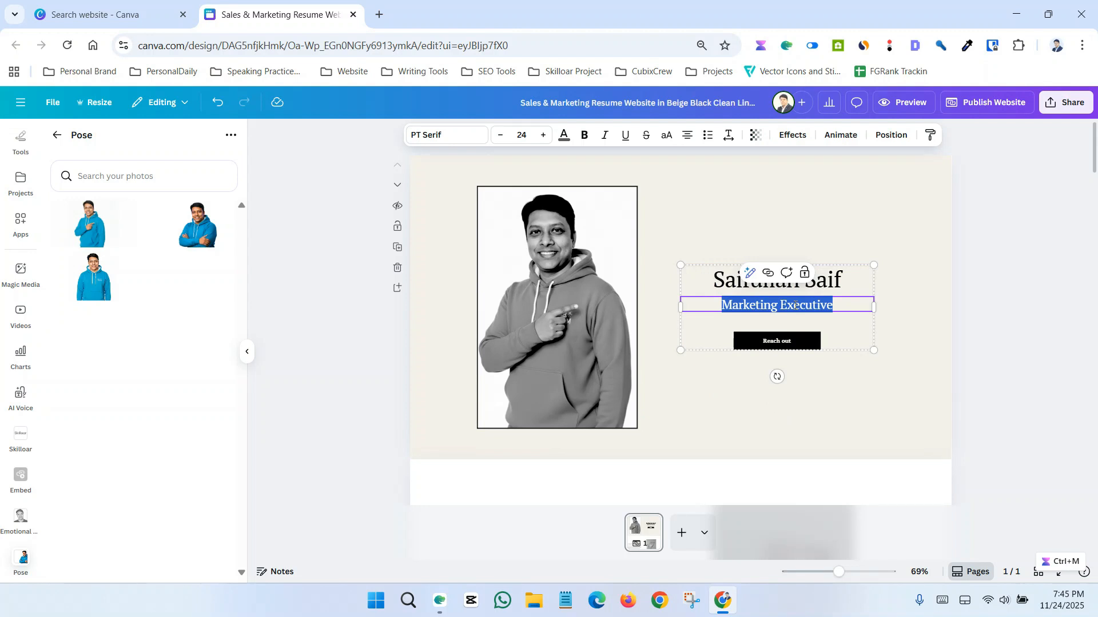
{"action": "type", "text": "Digital Ma"}
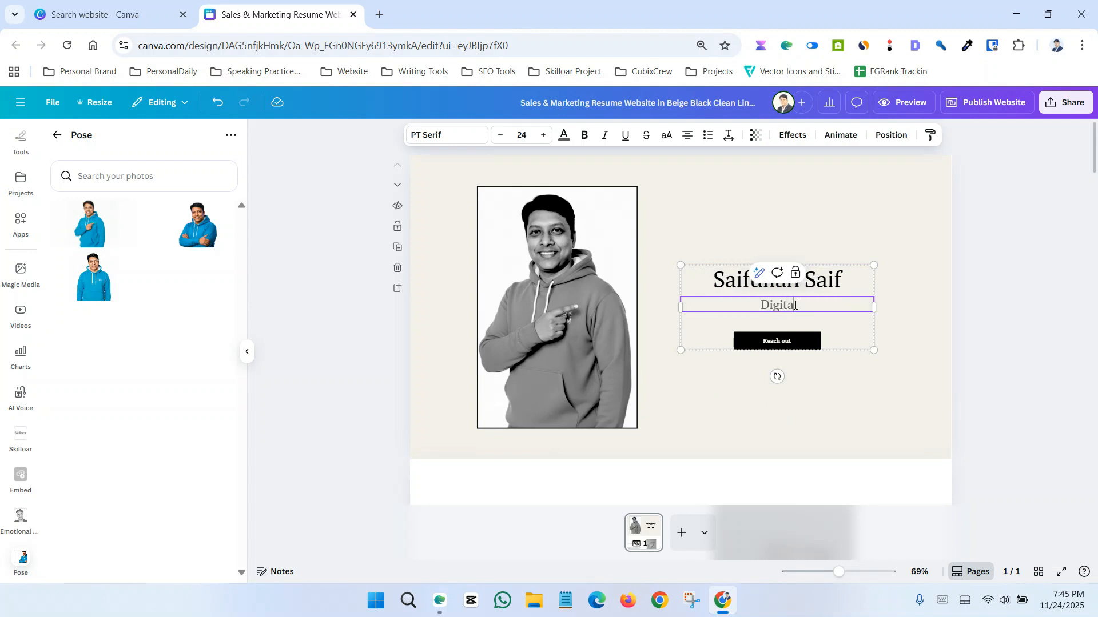
{"action": "type", "text": "rketi"}
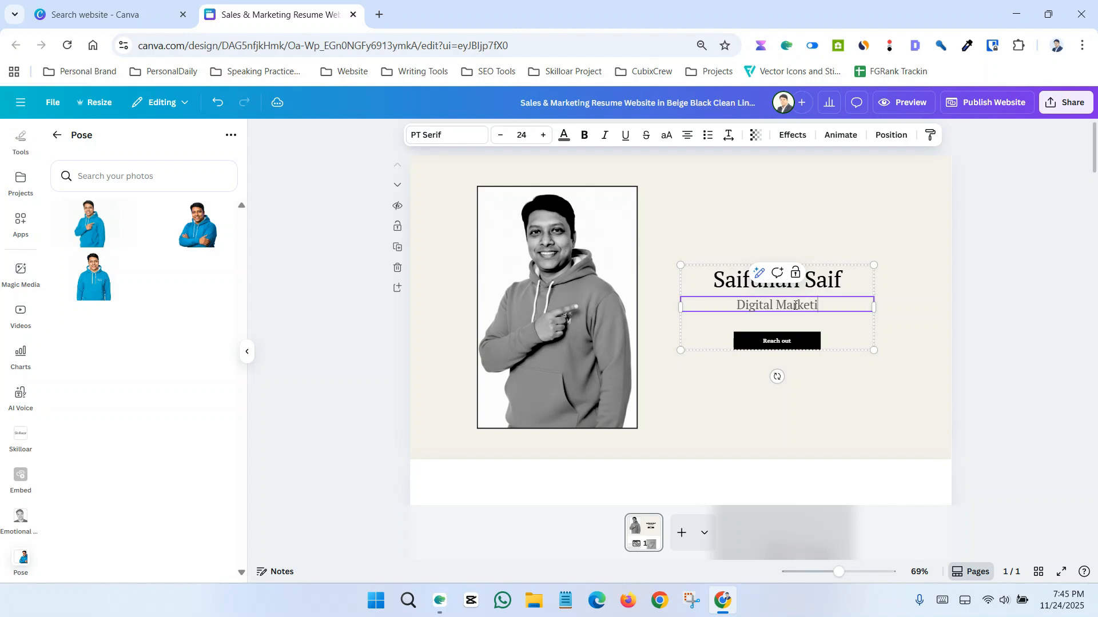
{"action": "type", "text": "ng Con"}
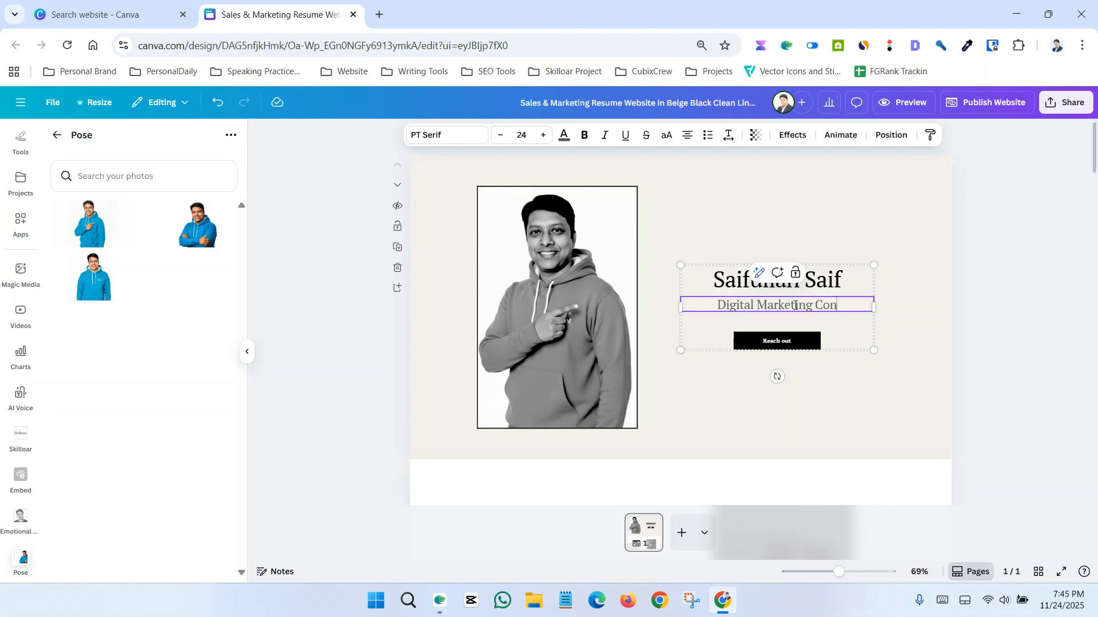
{"action": "type", "text": "sultant"}
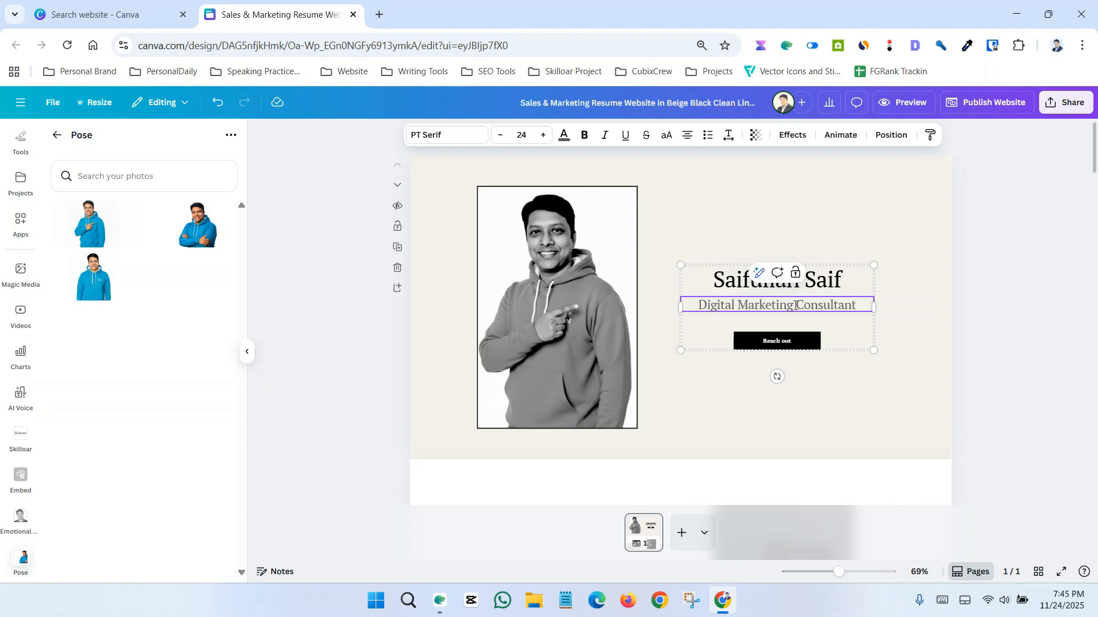
{"action": "left_click", "coordinate": [990, 404]}
Step: Remove "(she/her)" from the About Me section's heading so that it reads "About Me"
{"action": "scroll", "coordinate": [686, 343], "scroll_direction": "down", "scroll_amount": 3}
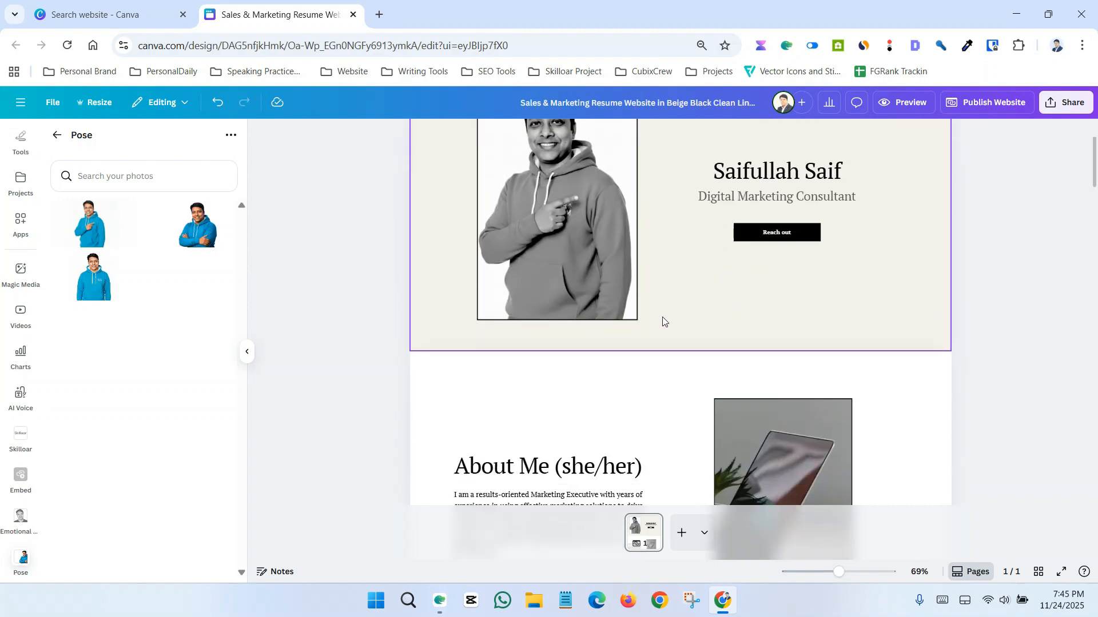
{"action": "scroll", "coordinate": [726, 379], "scroll_direction": "down", "scroll_amount": 2}
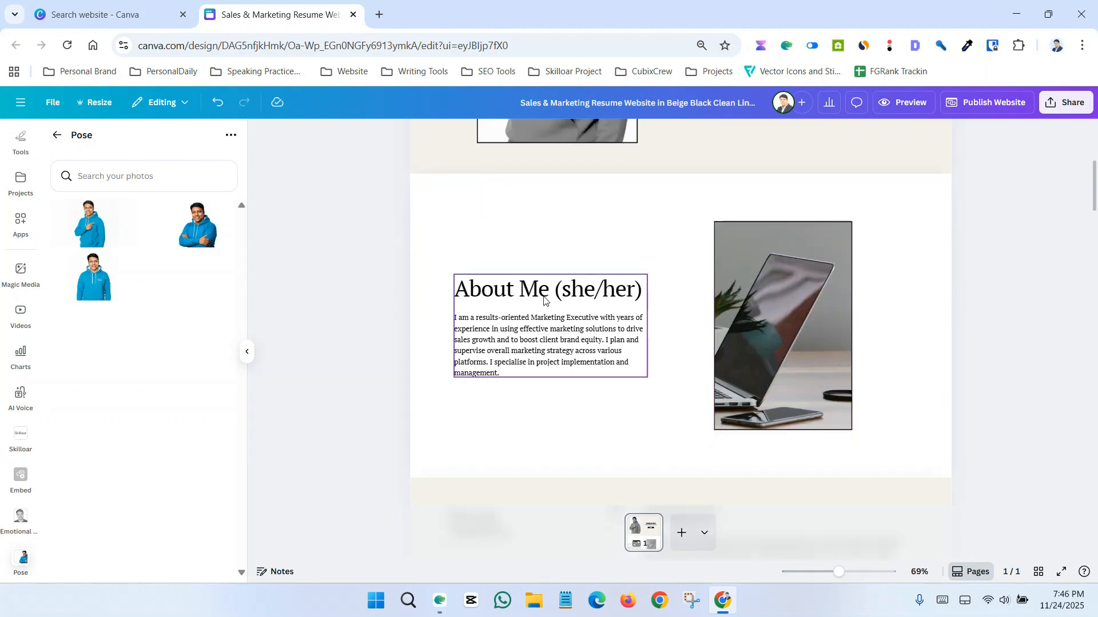
{"action": "triple_click", "coordinate": [542, 347]}
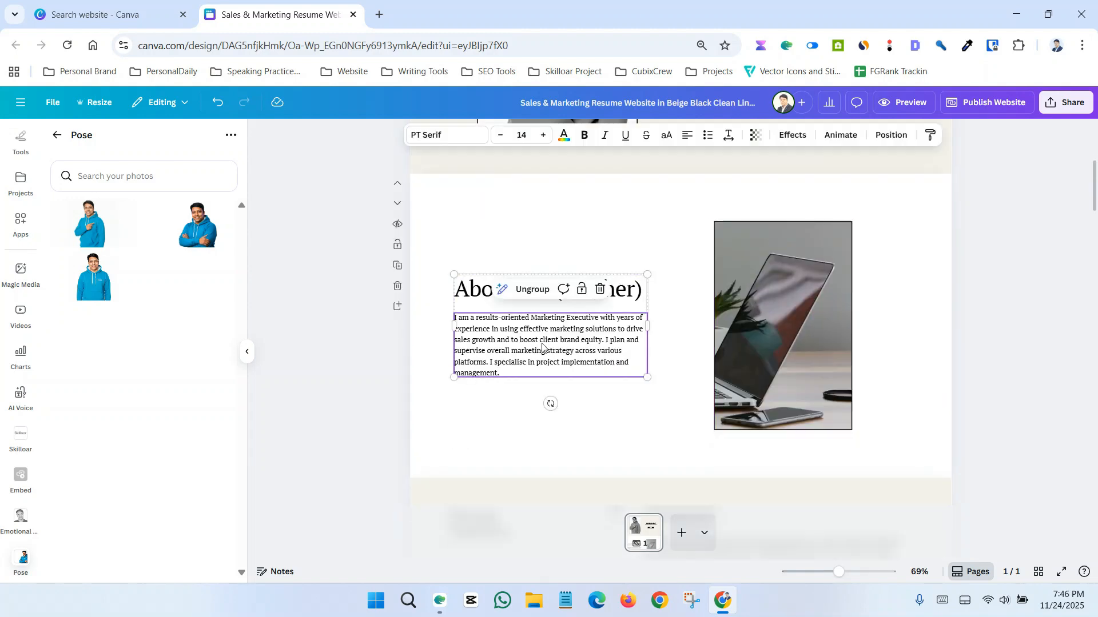
{"action": "left_click", "coordinate": [379, 370]}
{"action": "triple_click", "coordinate": [573, 296]}
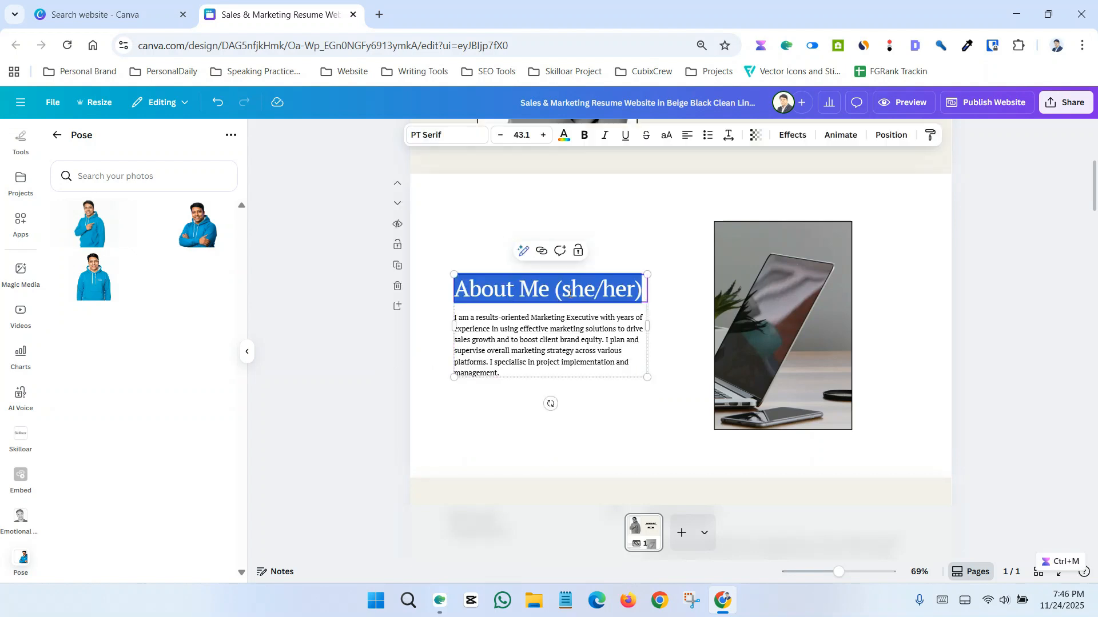
{"action": "left_click", "coordinate": [510, 293]}
{"action": "left_click_drag", "start_coordinate": [557, 291], "coordinate": [658, 295]}
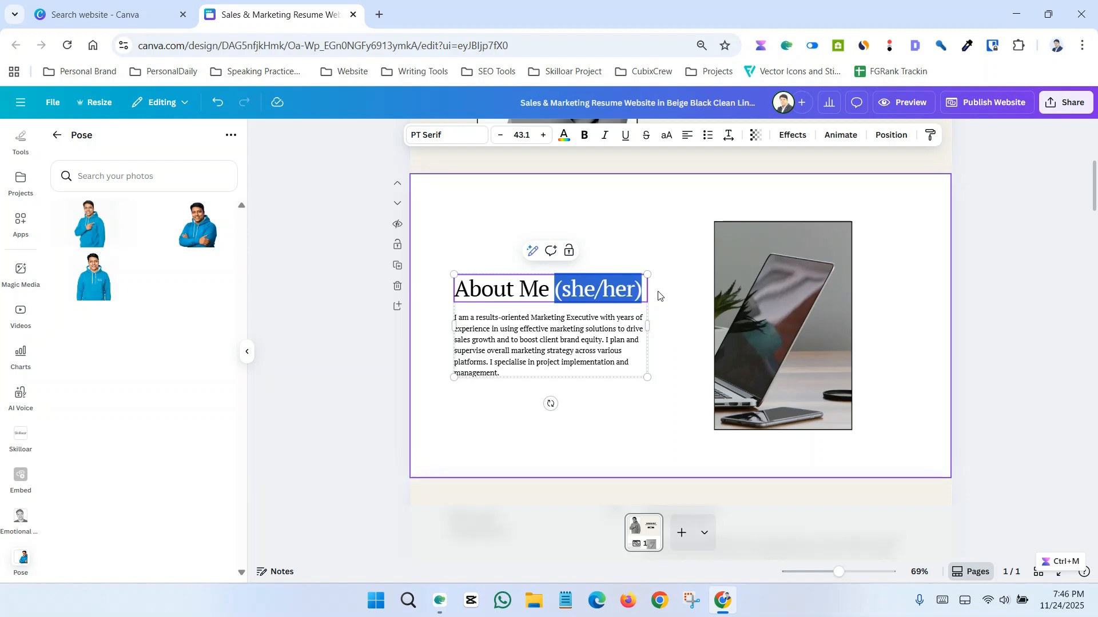
{"action": "key", "text": "BackSpace"}
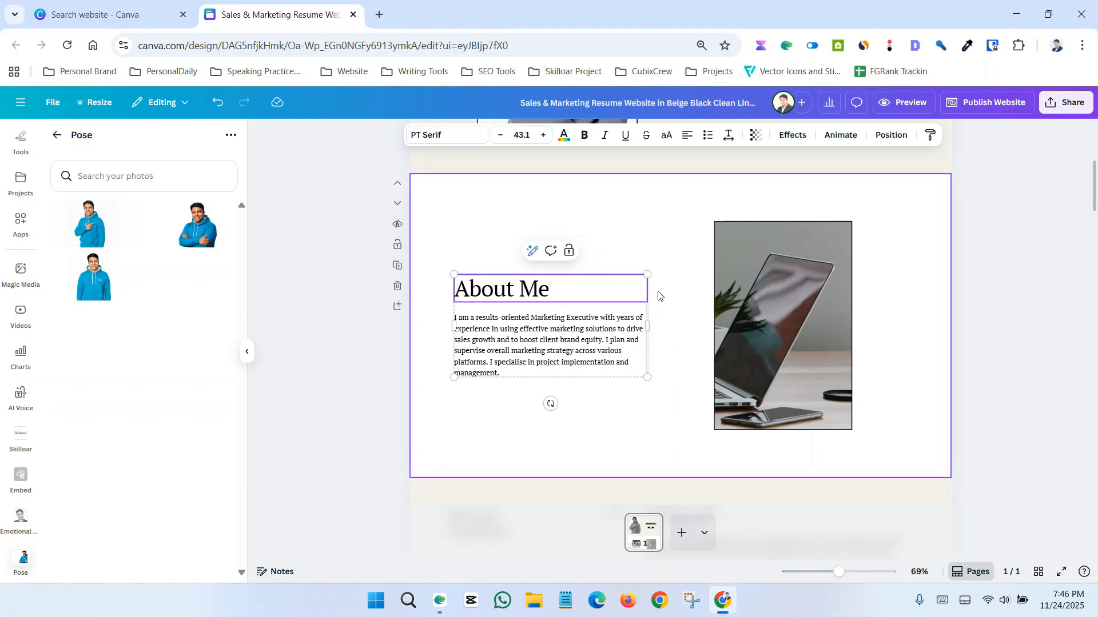
{"action": "left_click", "coordinate": [571, 347]}
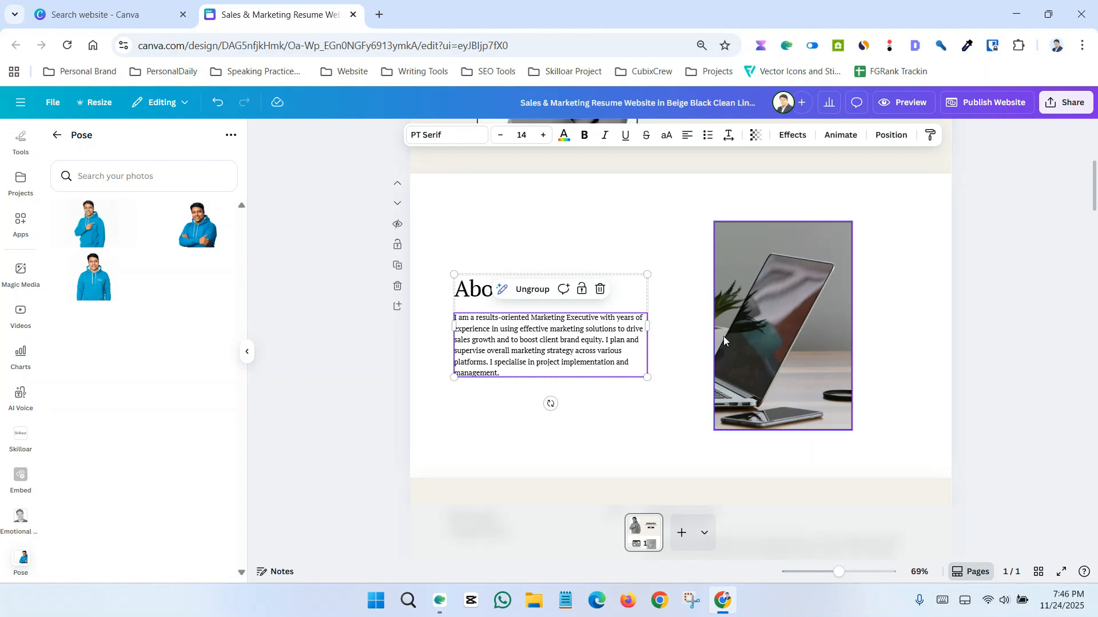
Step: Search the elements library for "personal" and limit the results to graphics
{"action": "scroll", "coordinate": [791, 379], "scroll_direction": "up", "scroll_amount": 2}
{"action": "scroll", "coordinate": [791, 379], "scroll_direction": "down", "scroll_amount": 2}
{"action": "scroll", "coordinate": [33, 211], "scroll_direction": "up", "scroll_amount": 4}
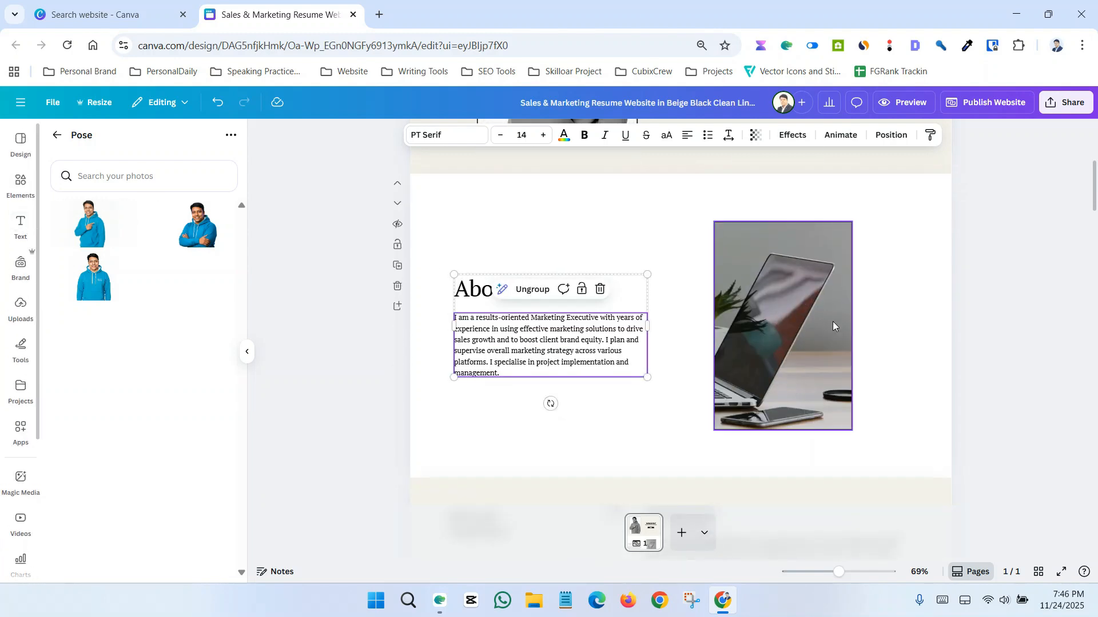
{"action": "scroll", "coordinate": [833, 321], "scroll_direction": "up", "scroll_amount": 2}
{"action": "scroll", "coordinate": [839, 389], "scroll_direction": "down", "scroll_amount": 3}
{"action": "scroll", "coordinate": [786, 311], "scroll_direction": "up", "scroll_amount": 1}
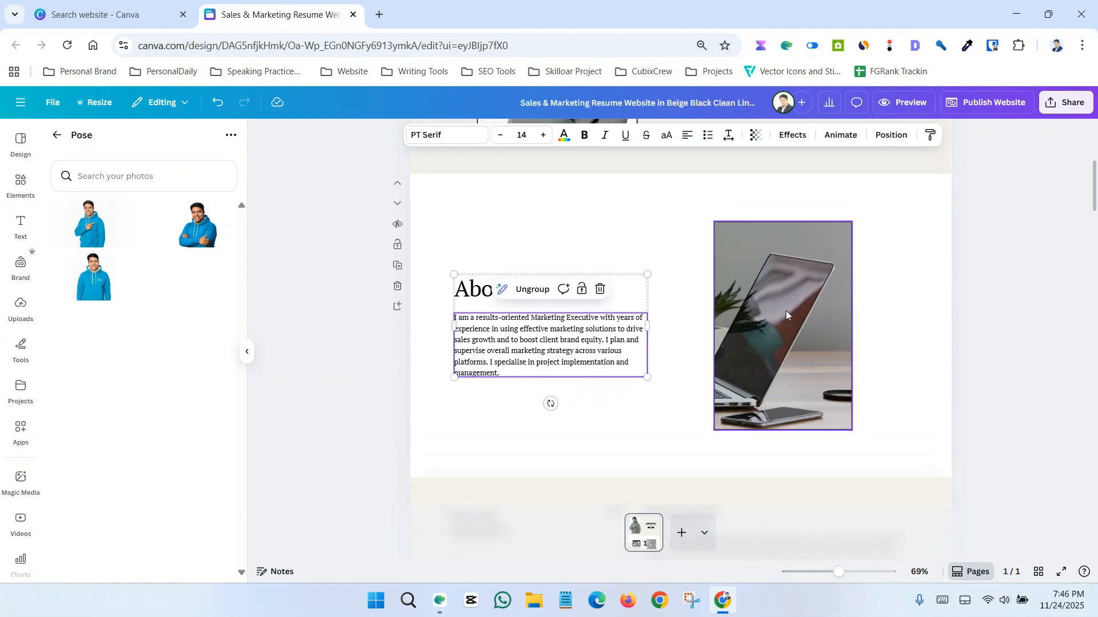
{"action": "left_click", "coordinate": [22, 186]}
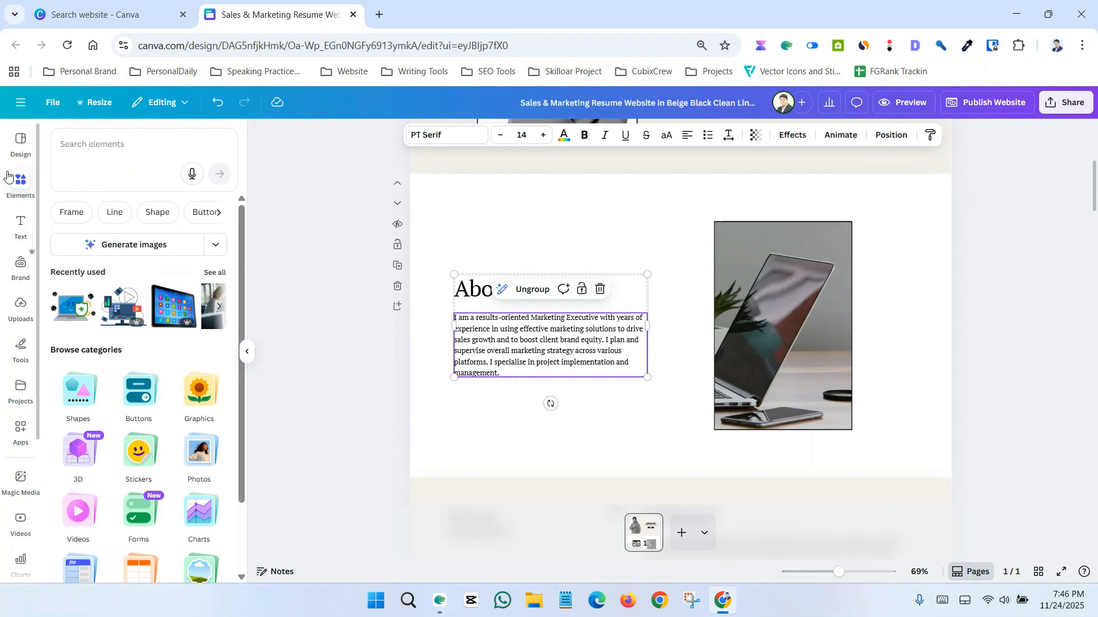
{"action": "left_click", "coordinate": [111, 149]}
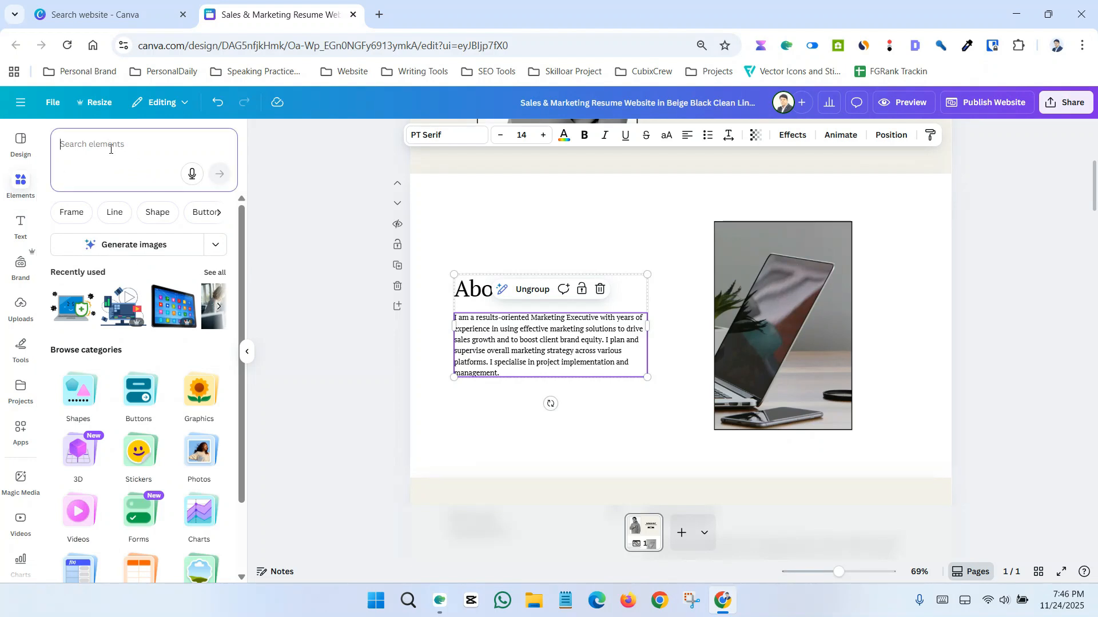
{"action": "type", "text": "pers"}
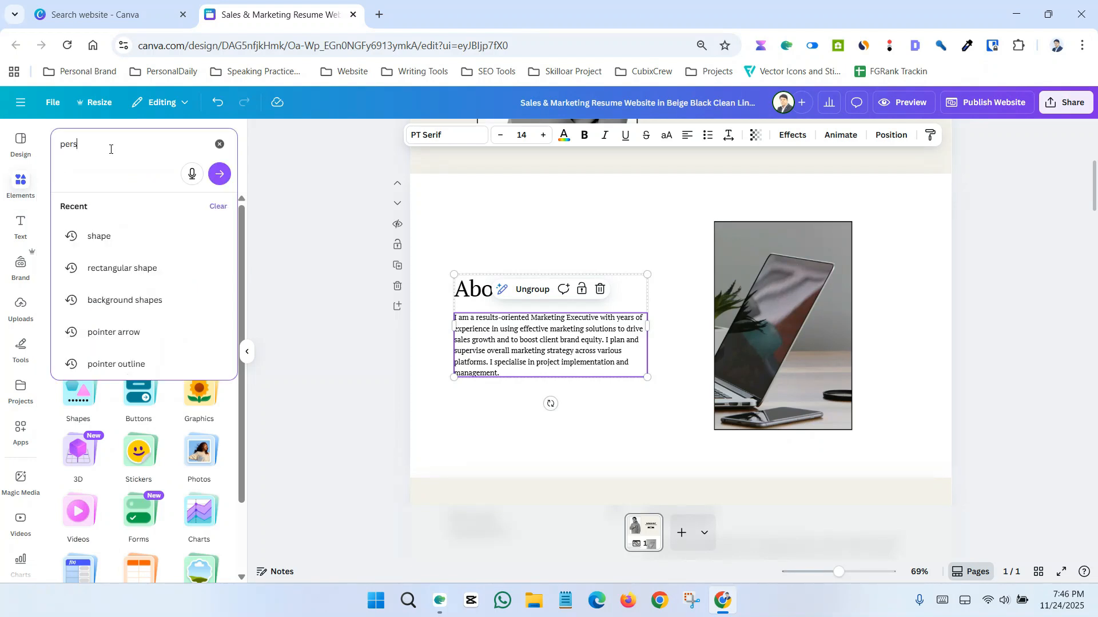
{"action": "type", "text": "onal"}
{"action": "key", "text": "Return"}
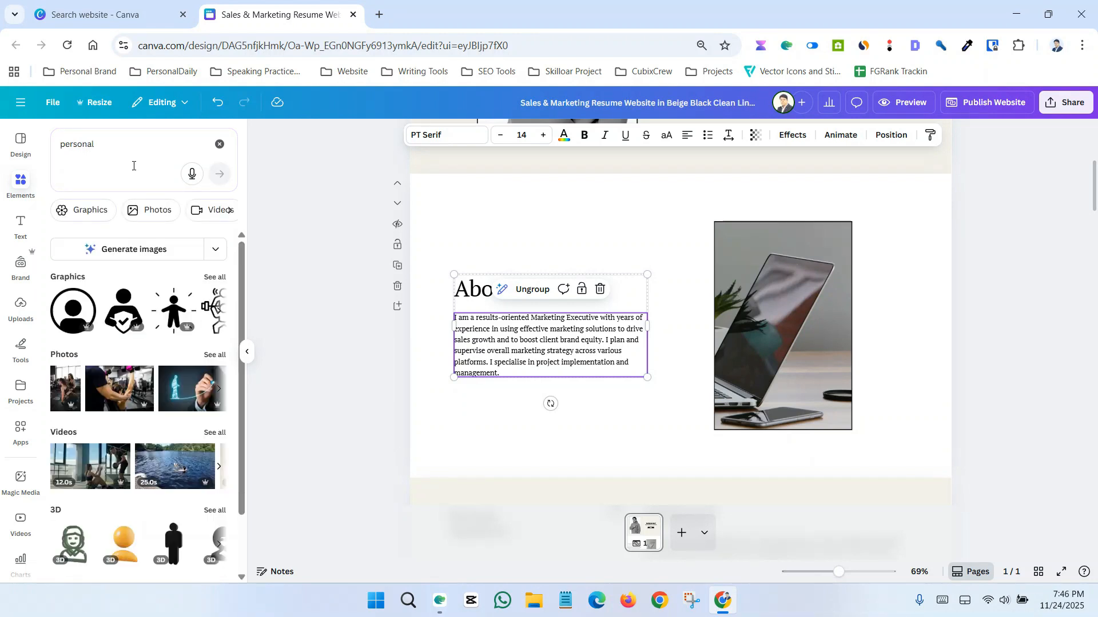
{"action": "left_click", "coordinate": [88, 215]}
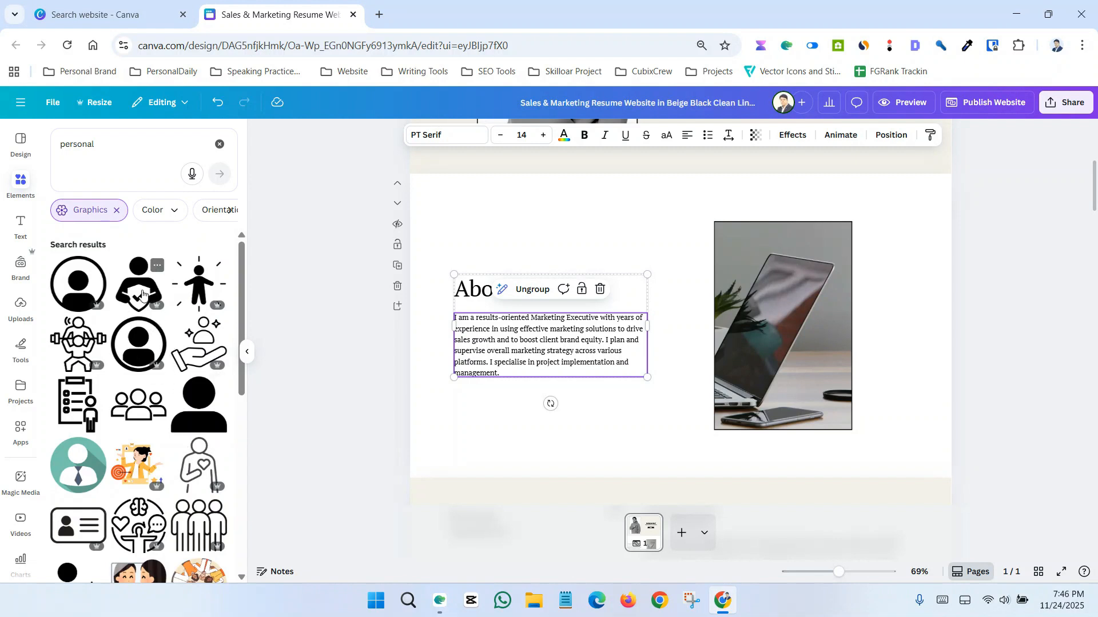
Step: Delete the laptop photo and its empty frame from the About Me section
{"action": "left_click", "coordinate": [783, 321]}
{"action": "key", "text": "Delete"}
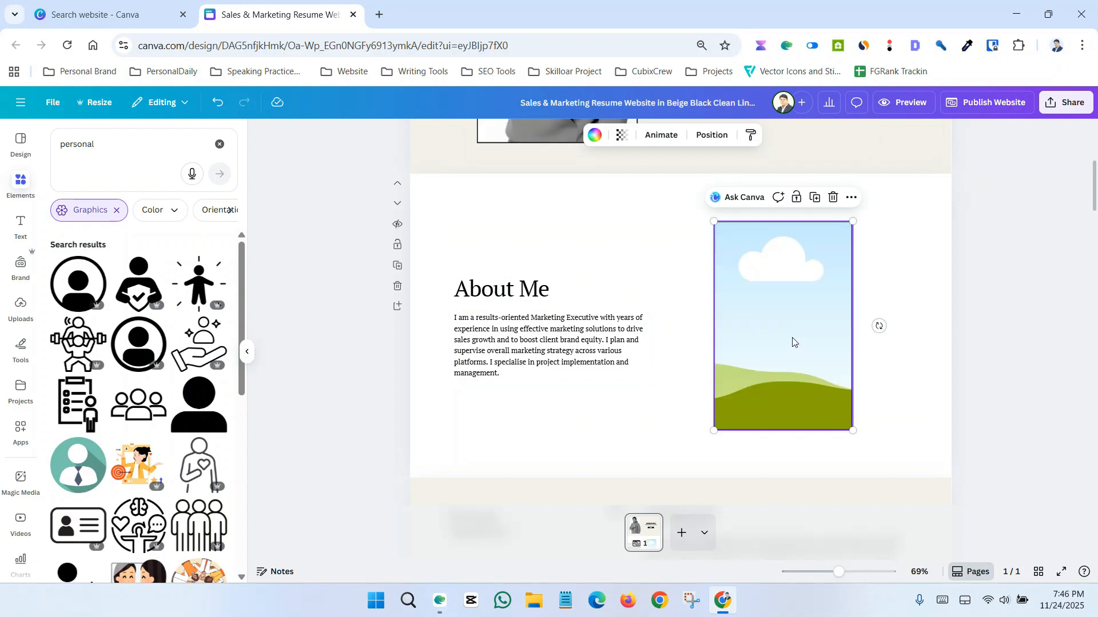
{"action": "key", "text": "Delete"}
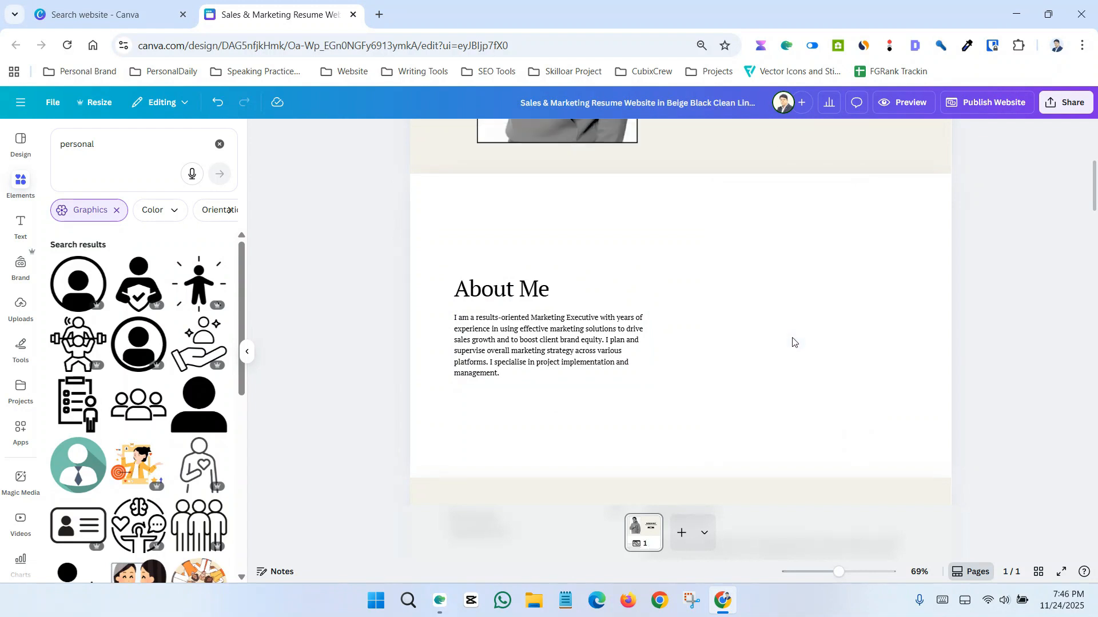
Step: Add the graphic of a person holding a checkmark shield beside the About Me text and enlarge it to fill the empty space
{"action": "left_click", "coordinate": [156, 292]}
{"action": "left_click_drag", "start_coordinate": [679, 318], "coordinate": [828, 318]}
{"action": "left_click_drag", "start_coordinate": [882, 387], "coordinate": [902, 412]}
{"action": "left_click_drag", "start_coordinate": [855, 353], "coordinate": [840, 350]}
{"action": "left_click", "coordinate": [1006, 437]}
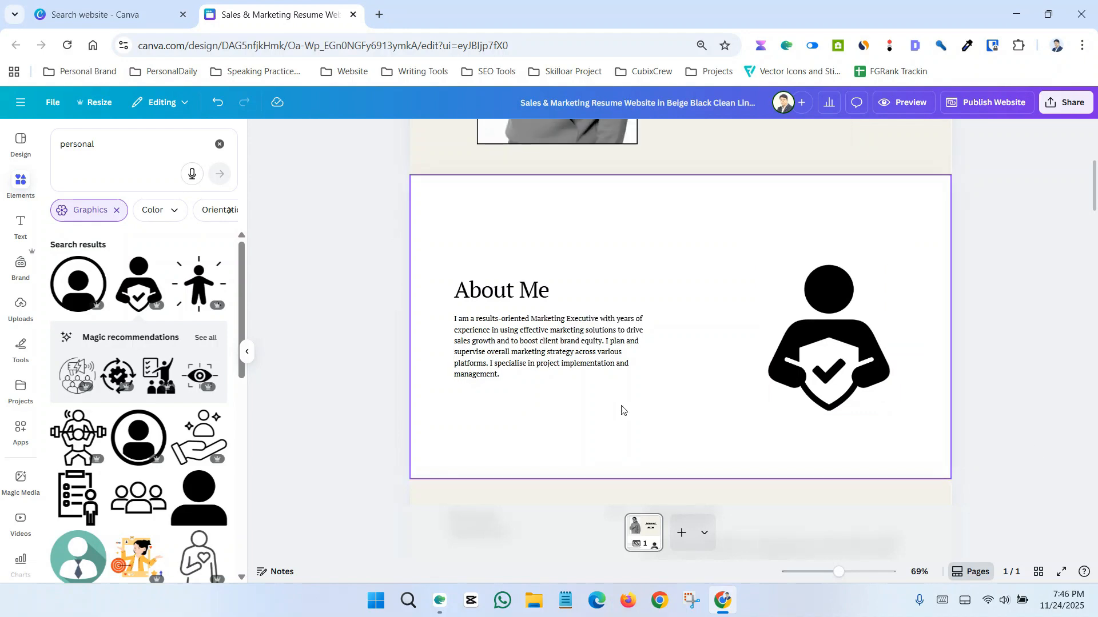
Step: Replace the placeholder name in the "Connect with me" section with the site owner's full name
{"action": "scroll", "coordinate": [629, 400], "scroll_direction": "up", "scroll_amount": 5}
{"action": "scroll", "coordinate": [635, 395], "scroll_direction": "down", "scroll_amount": 10}
{"action": "scroll", "coordinate": [583, 343], "scroll_direction": "down", "scroll_amount": 10}
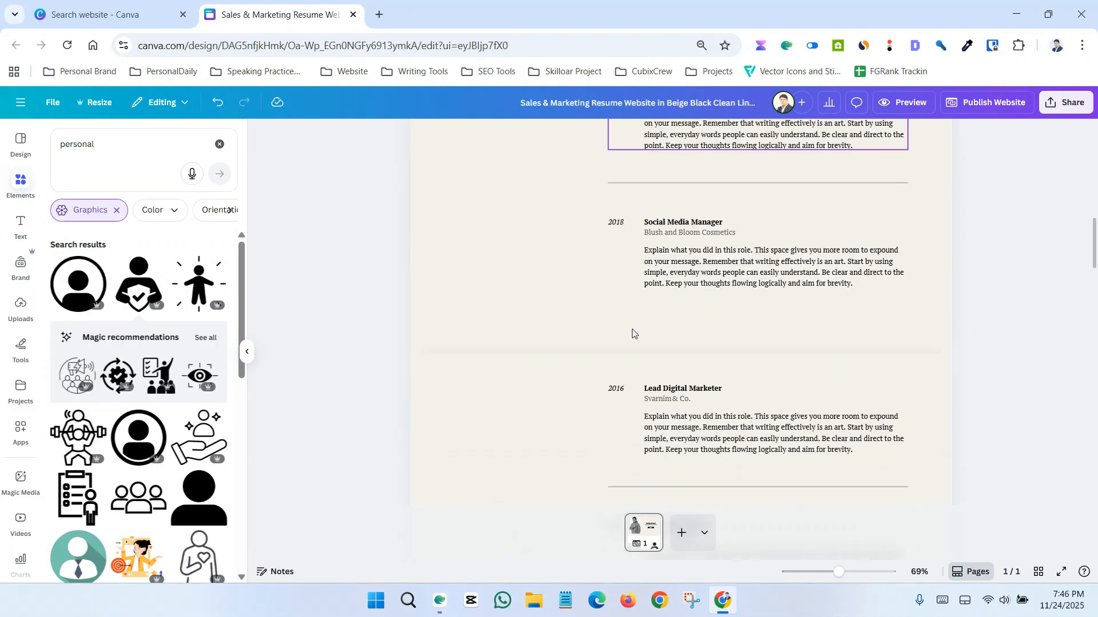
{"action": "scroll", "coordinate": [592, 366], "scroll_direction": "down", "scroll_amount": 15}
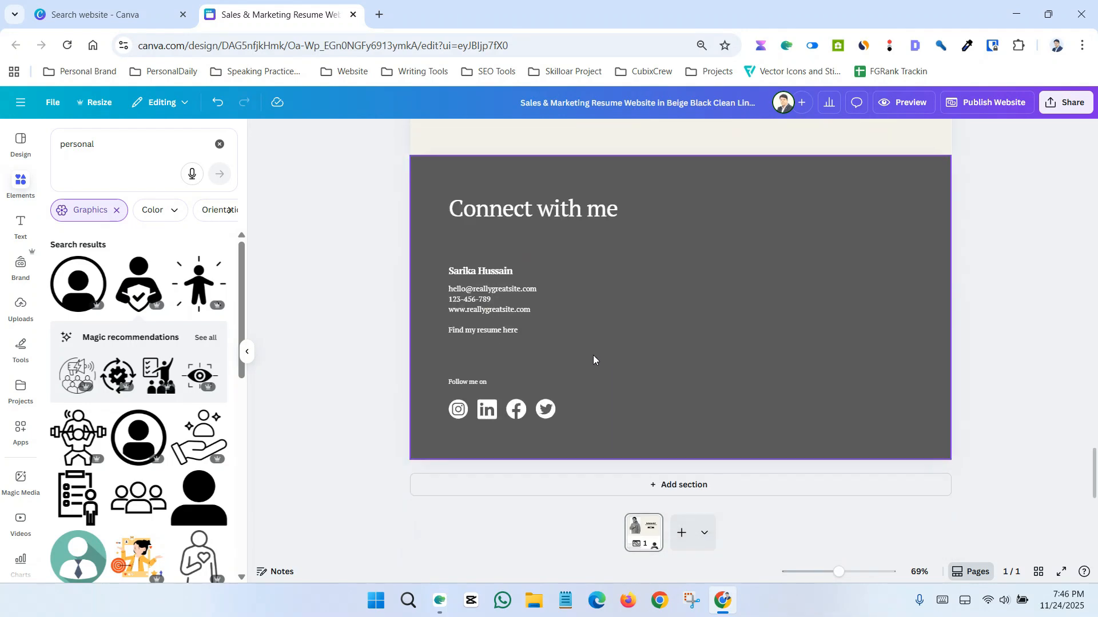
{"action": "left_click", "coordinate": [494, 279]}
{"action": "triple_click", "coordinate": [505, 272]}
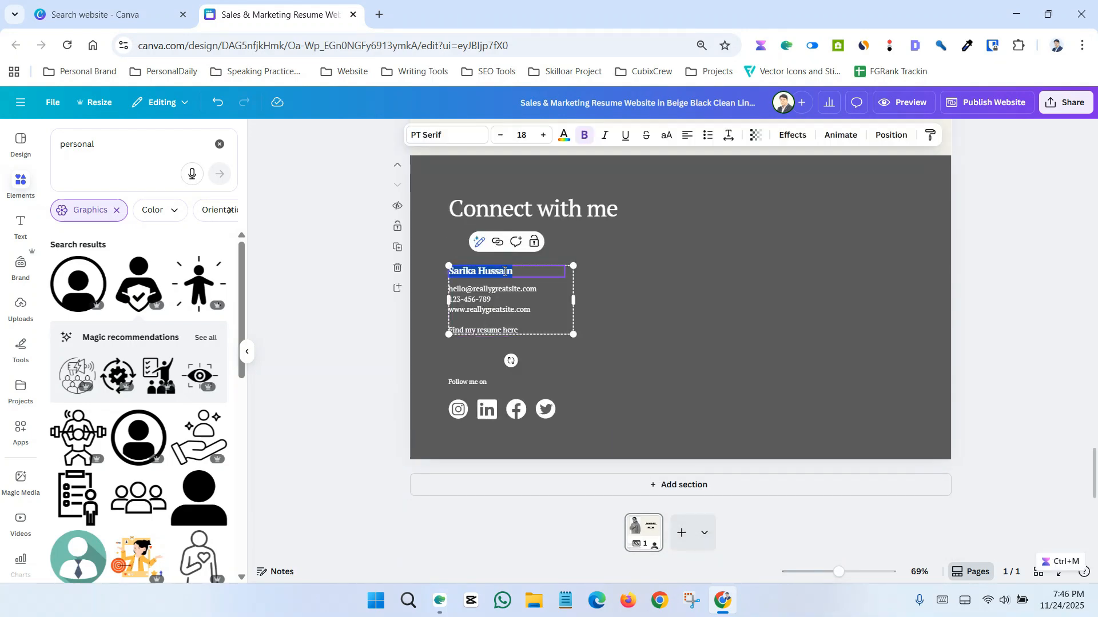
{"action": "type", "text": "S"}
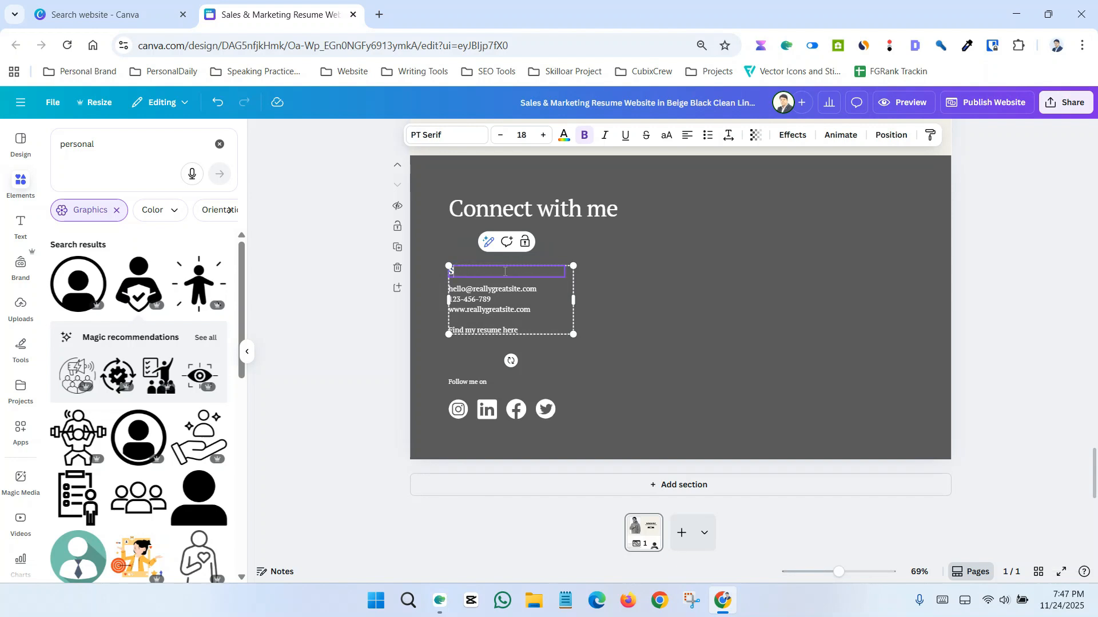
{"action": "type", "text": "aifullah Saif"}
Step: Replace the placeholder domain in the contact e-mail so that it shows the site owner's e-mail address
{"action": "left_click", "coordinate": [509, 293]}
{"action": "left_click", "coordinate": [506, 294]}
{"action": "left_click", "coordinate": [491, 289]}
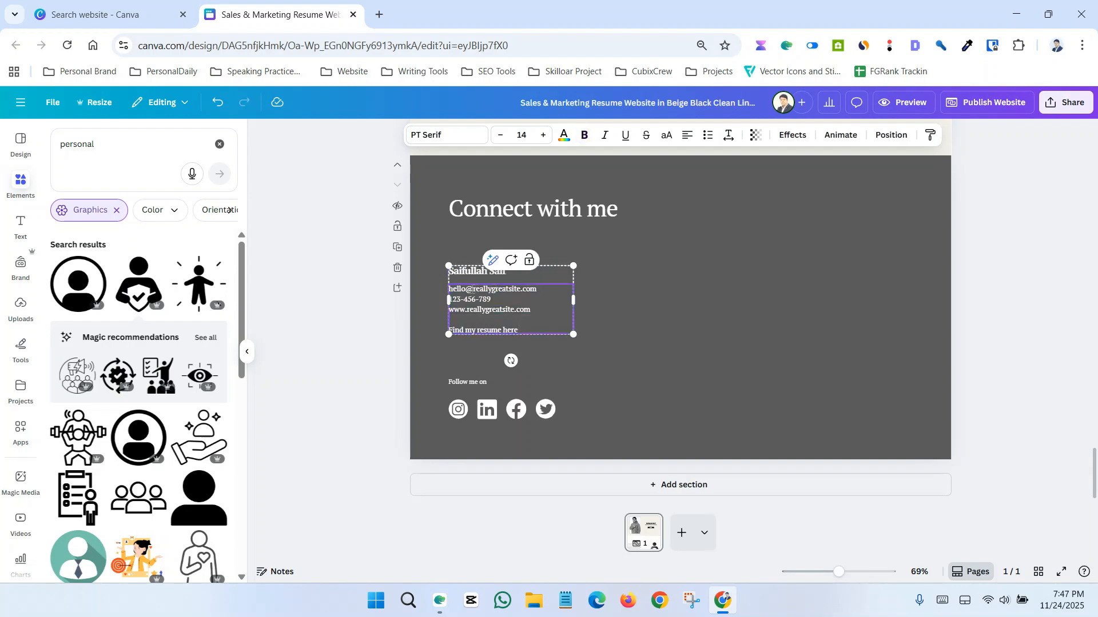
{"action": "left_click_drag", "start_coordinate": [473, 289], "coordinate": [503, 290]}
{"action": "left_click", "coordinate": [477, 289]}
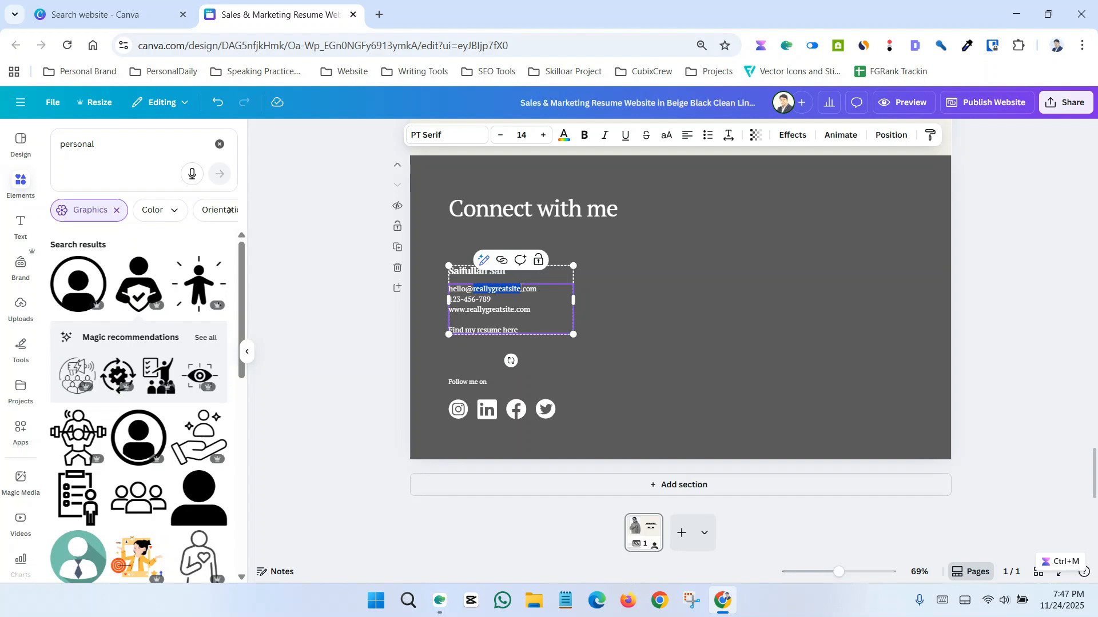
{"action": "type", "text": "di"}
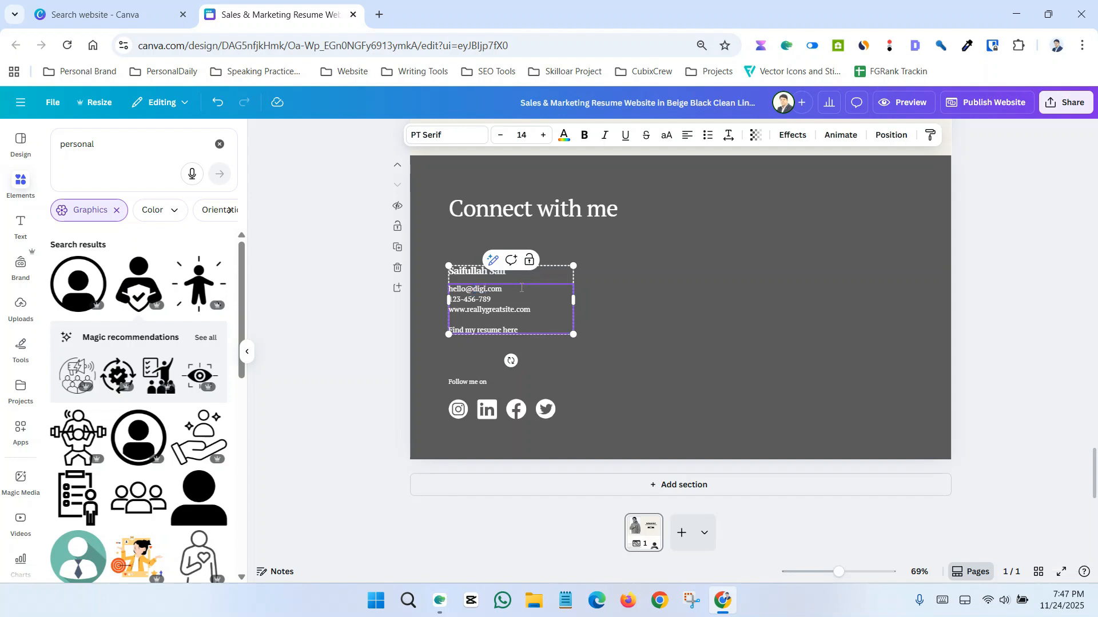
{"action": "type", "text": "giwhisper"}
Step: Replace the placeholder phone number and website domain in the contact details with the site owner's own
{"action": "left_click_drag", "start_coordinate": [491, 300], "coordinate": [444, 296]}
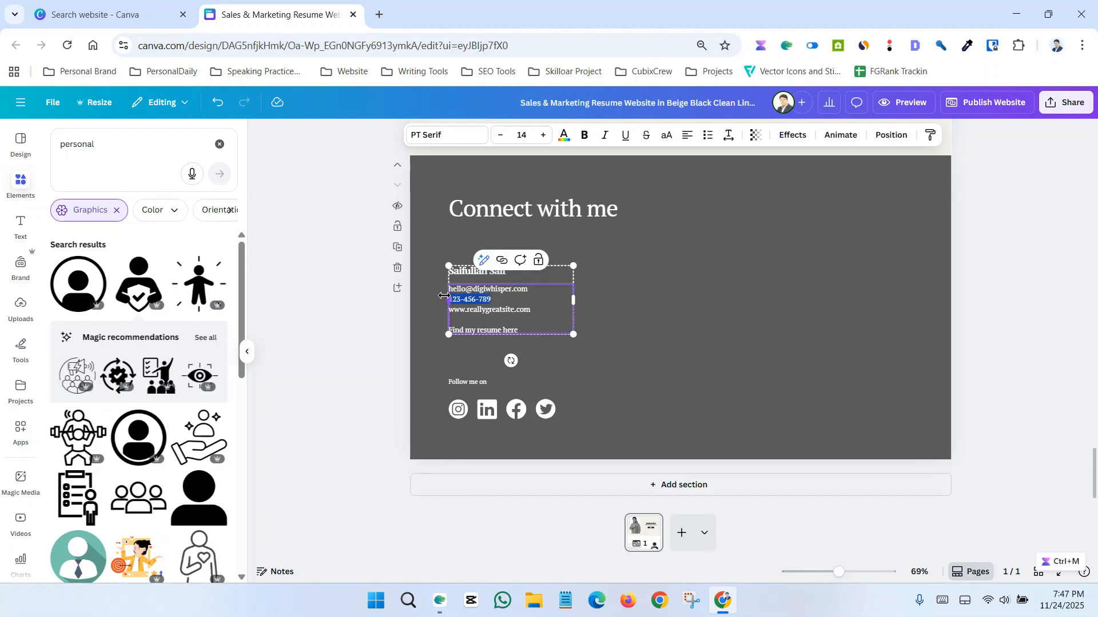
{"action": "key", "text": "BackSpace"}
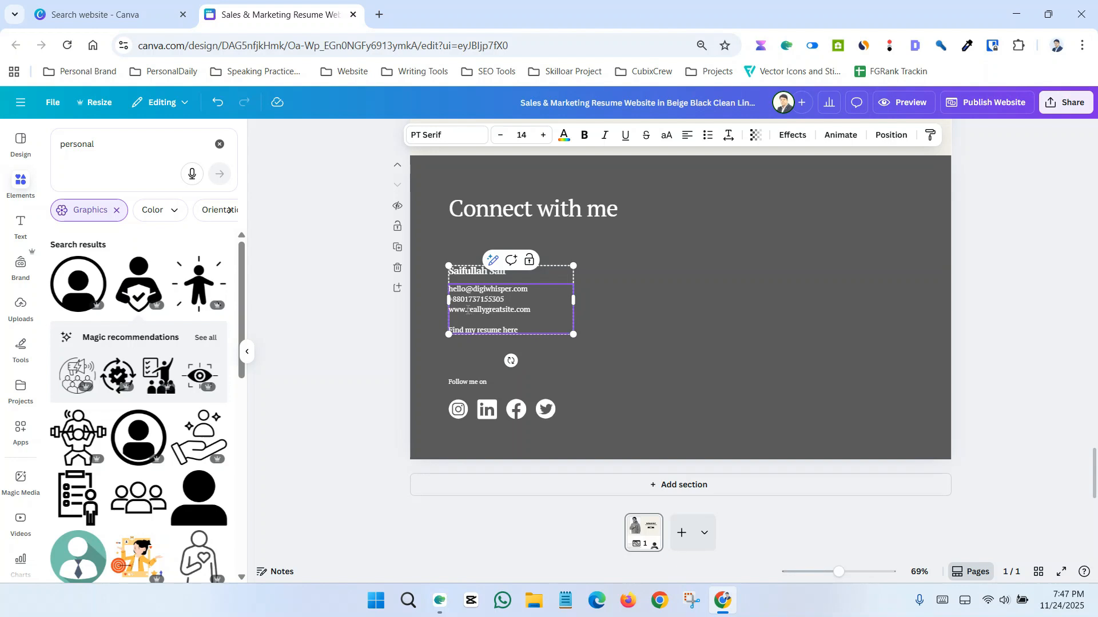
{"action": "left_click_drag", "start_coordinate": [468, 309], "coordinate": [504, 310]}
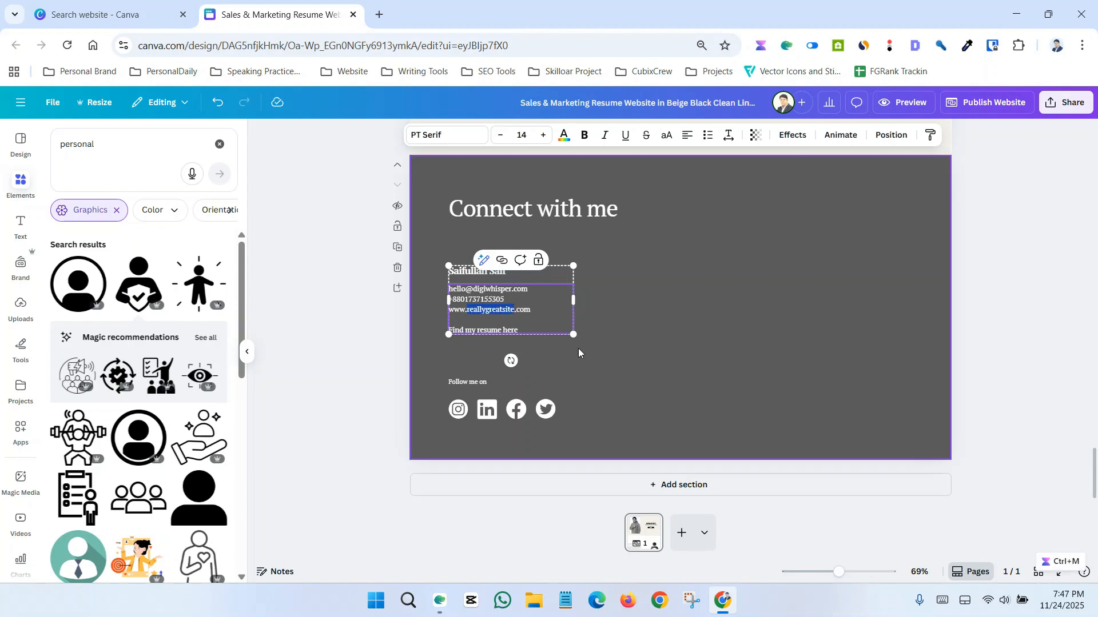
{"action": "type", "text": "saifull"}
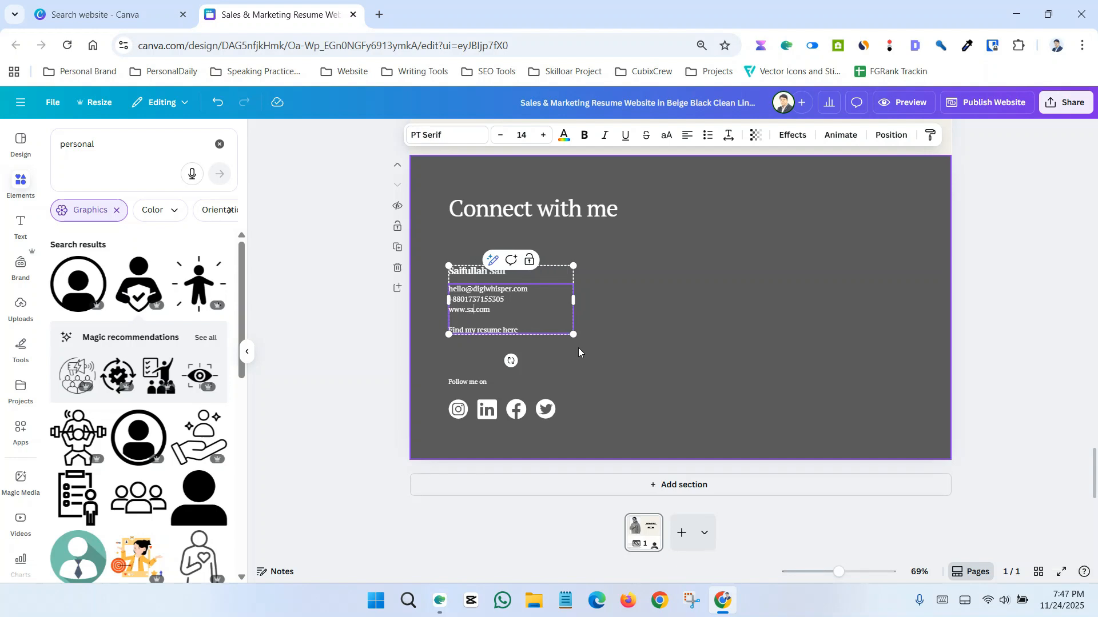
{"action": "type", "text": "ahsaif"}
{"action": "left_click", "coordinate": [367, 358]}
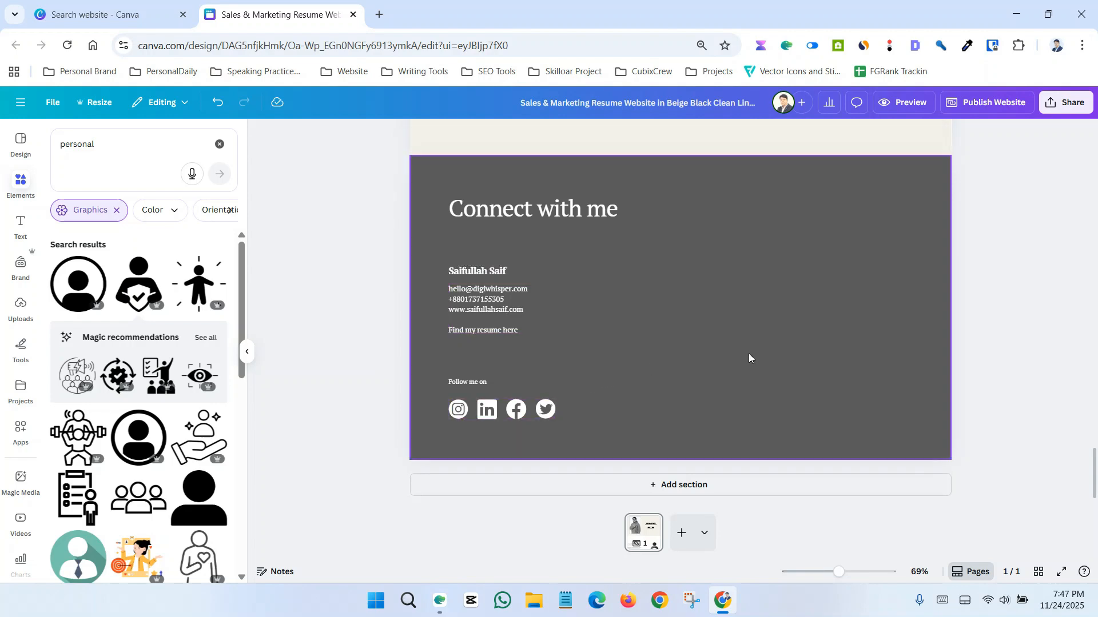
Step: Go to the Selected Works section and search the elements library for "creative", limiting the results to photos instead of graphics
{"action": "scroll", "coordinate": [780, 366], "scroll_direction": "up", "scroll_amount": 10}
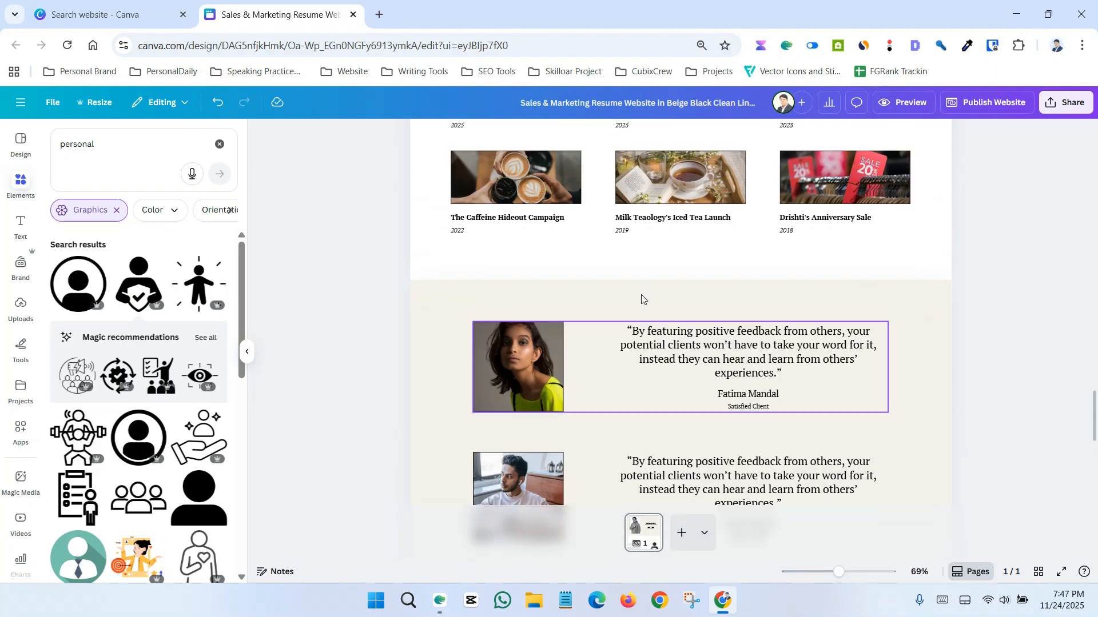
{"action": "scroll", "coordinate": [547, 383], "scroll_direction": "up", "scroll_amount": 4}
{"action": "scroll", "coordinate": [547, 366], "scroll_direction": "down", "scroll_amount": 1}
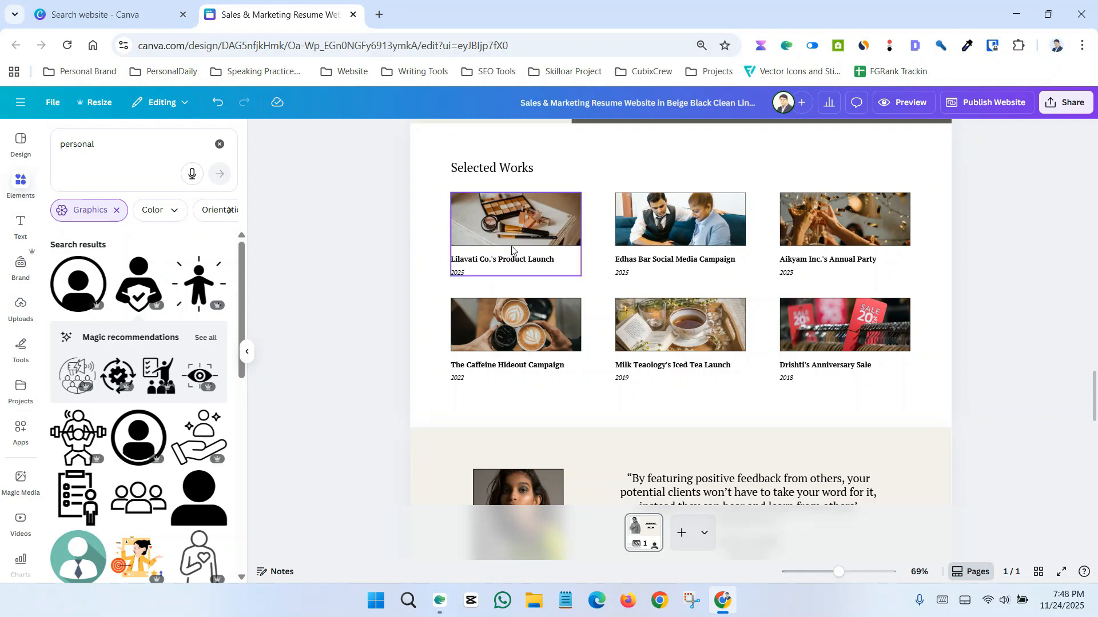
{"action": "left_click", "coordinate": [12, 185]}
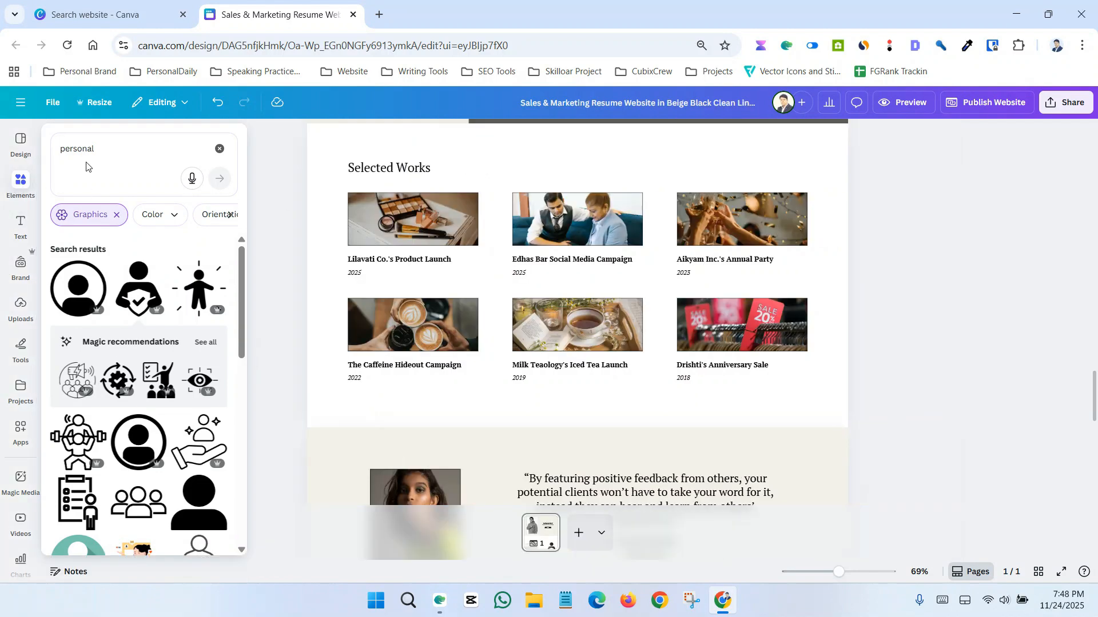
{"action": "left_click_drag", "start_coordinate": [96, 149], "coordinate": [43, 148]}
{"action": "type", "text": "cre"}
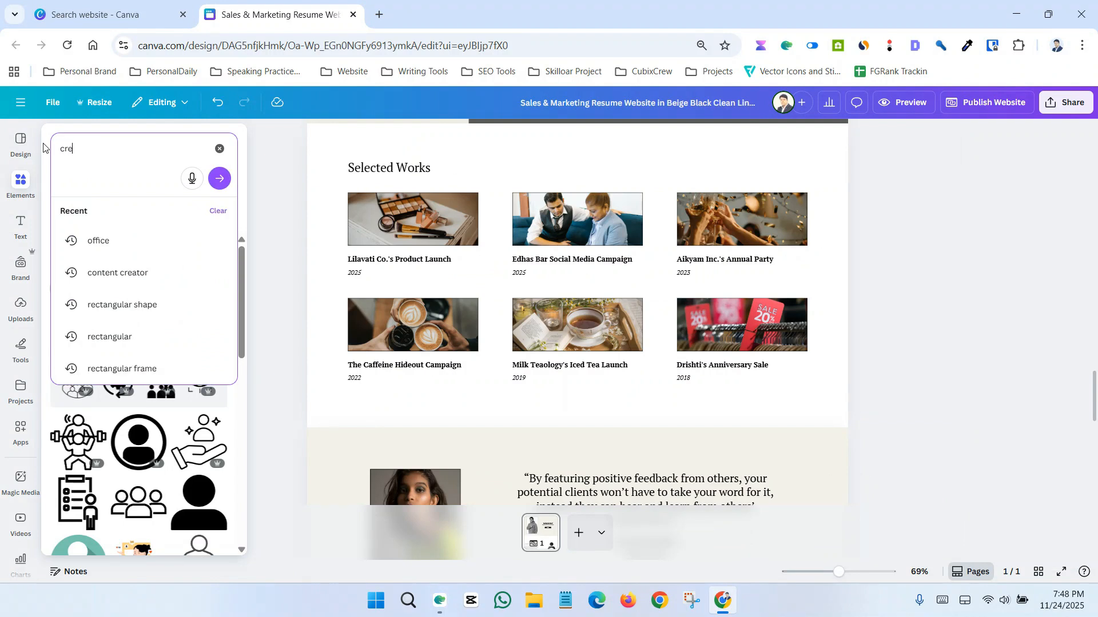
{"action": "type", "text": "ative"}
{"action": "key", "text": "Return"}
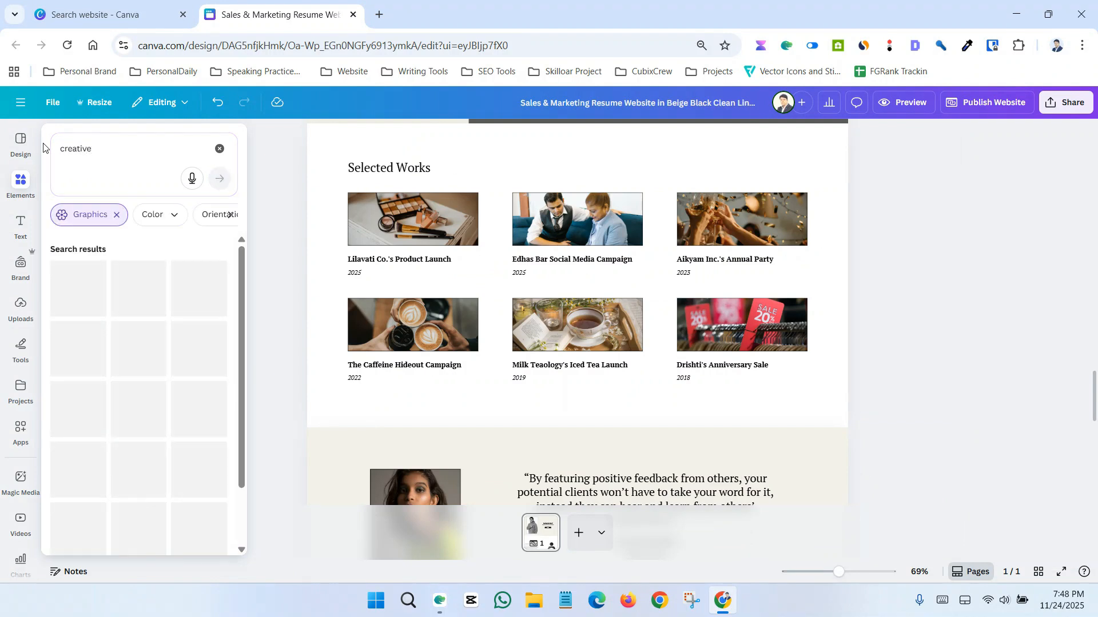
{"action": "left_click", "coordinate": [117, 215]}
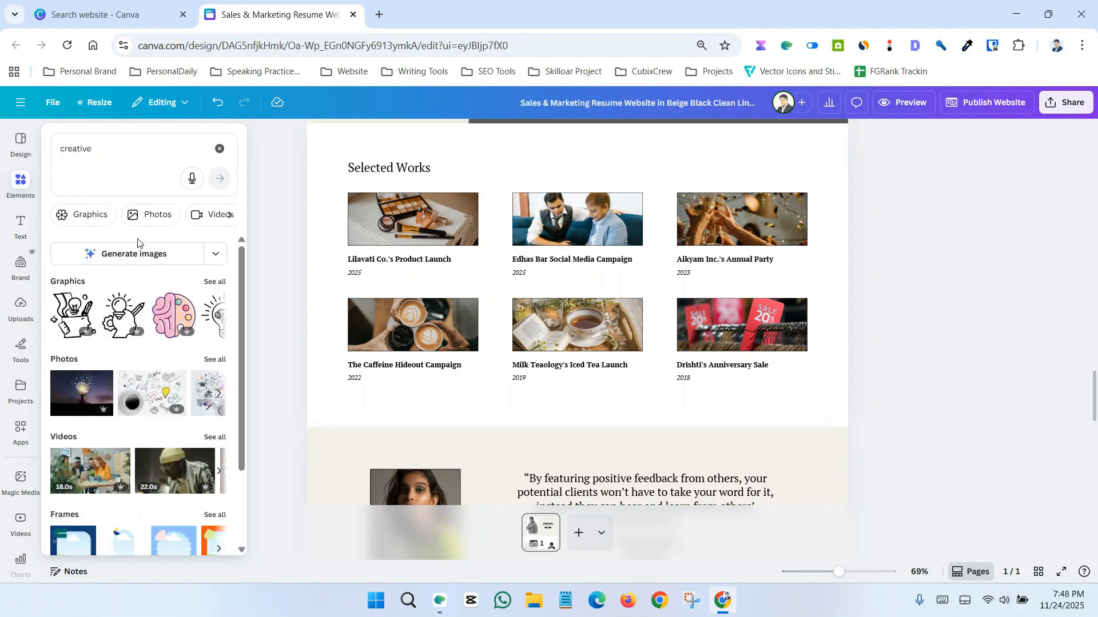
{"action": "left_click", "coordinate": [143, 220]}
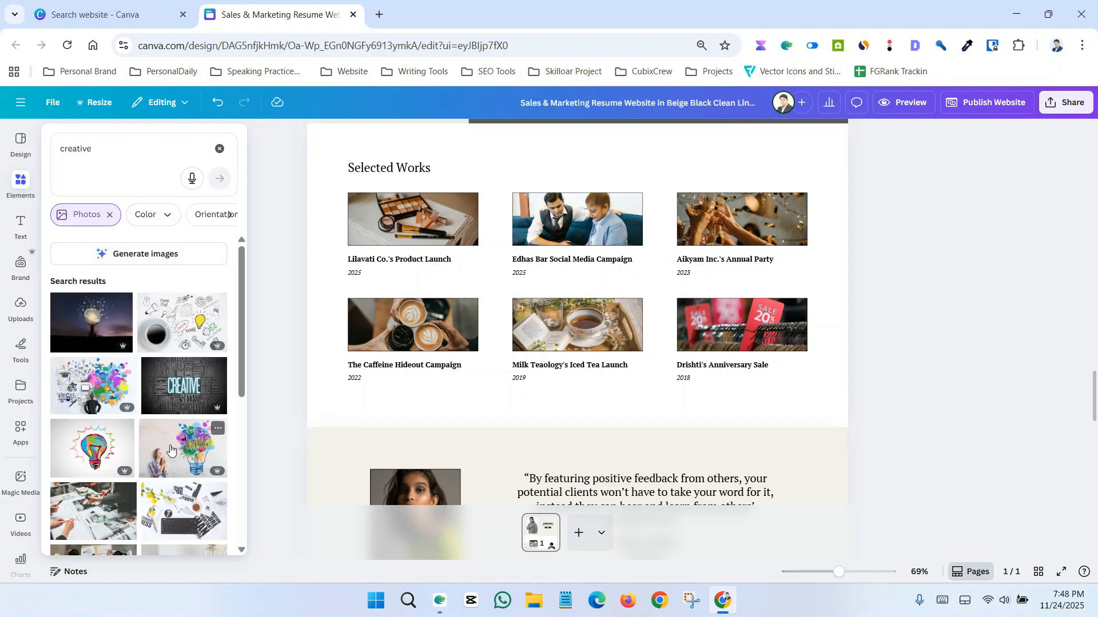
Step: Replace the Caffeine Hideout Campaign image with the keyboard-and-papers desk photo and the Lilavati Co.'s Product Launch image with the glowing bulb photo
{"action": "scroll", "coordinate": [147, 404], "scroll_direction": "down", "scroll_amount": 2}
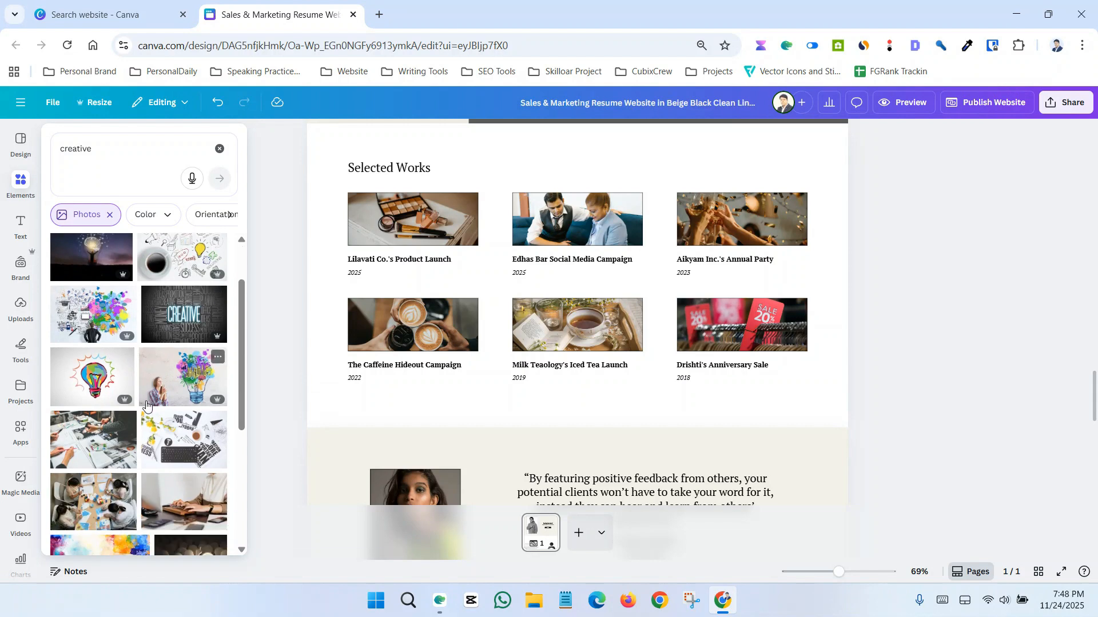
{"action": "scroll", "coordinate": [146, 404], "scroll_direction": "down", "scroll_amount": 2}
{"action": "left_click_drag", "start_coordinate": [220, 359], "coordinate": [413, 331]}
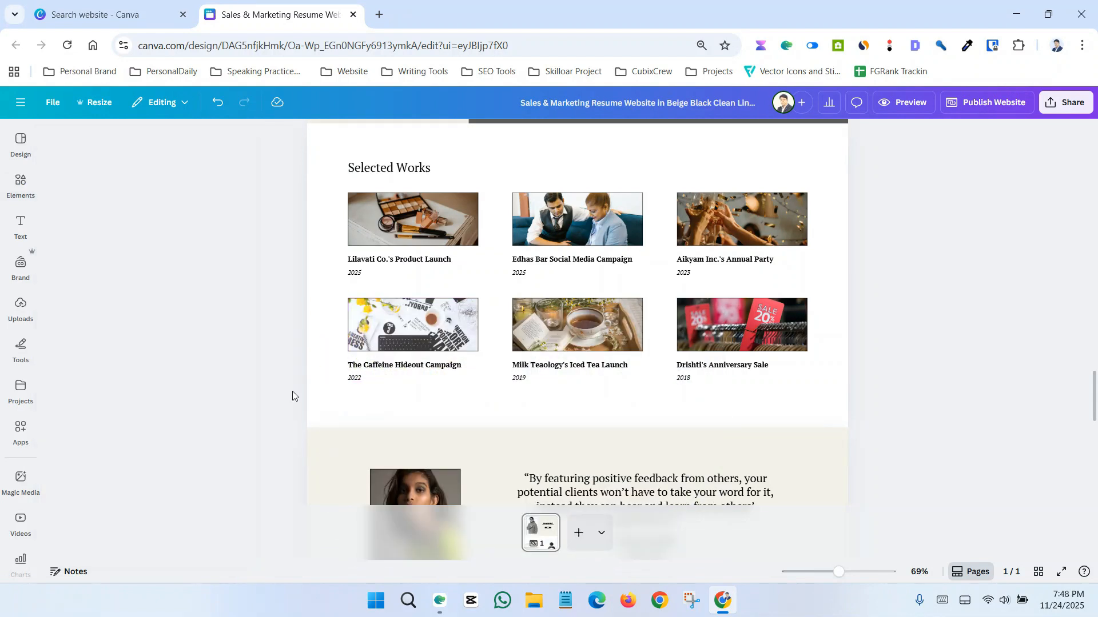
{"action": "left_click", "coordinate": [21, 182]}
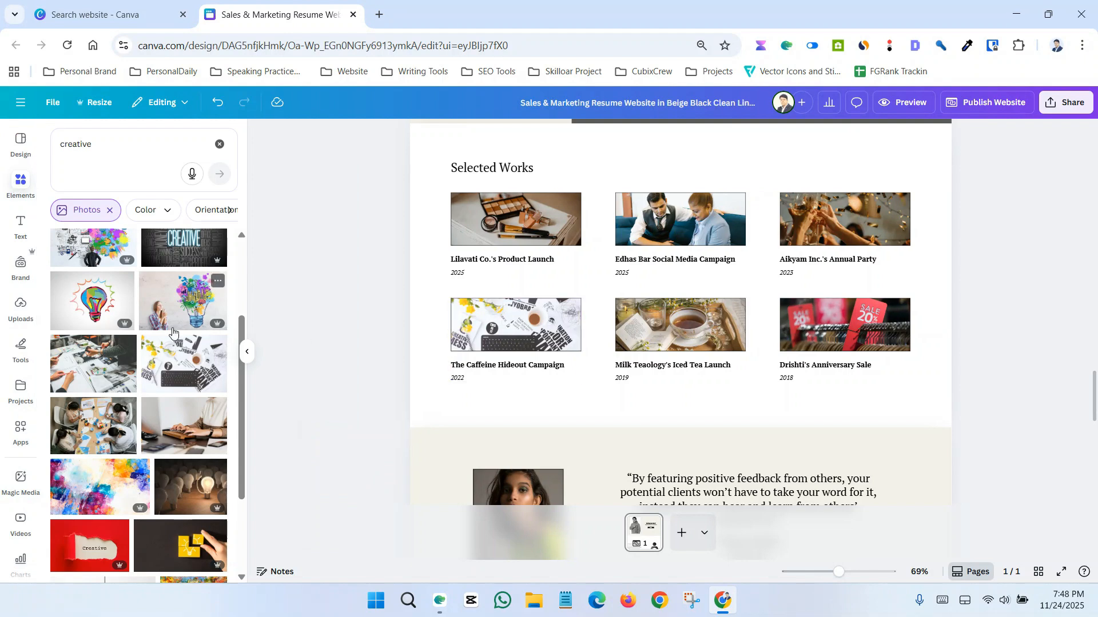
{"action": "scroll", "coordinate": [169, 346], "scroll_direction": "up", "scroll_amount": 3}
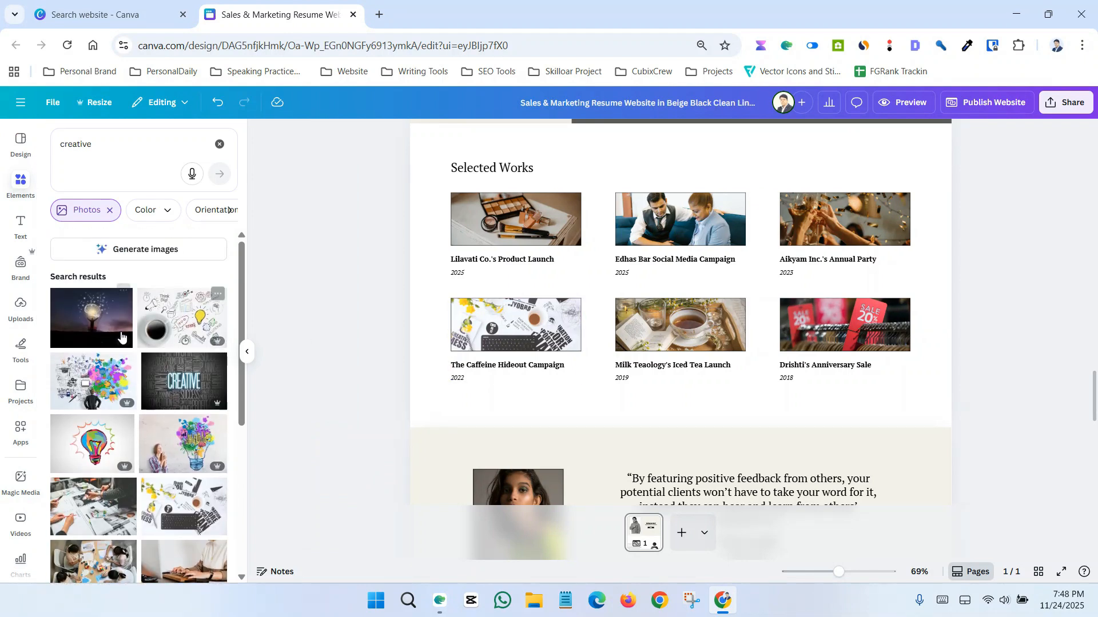
{"action": "left_click_drag", "start_coordinate": [92, 326], "coordinate": [347, 274]}
{"action": "left_click_drag", "start_coordinate": [487, 216], "coordinate": [487, 217]}
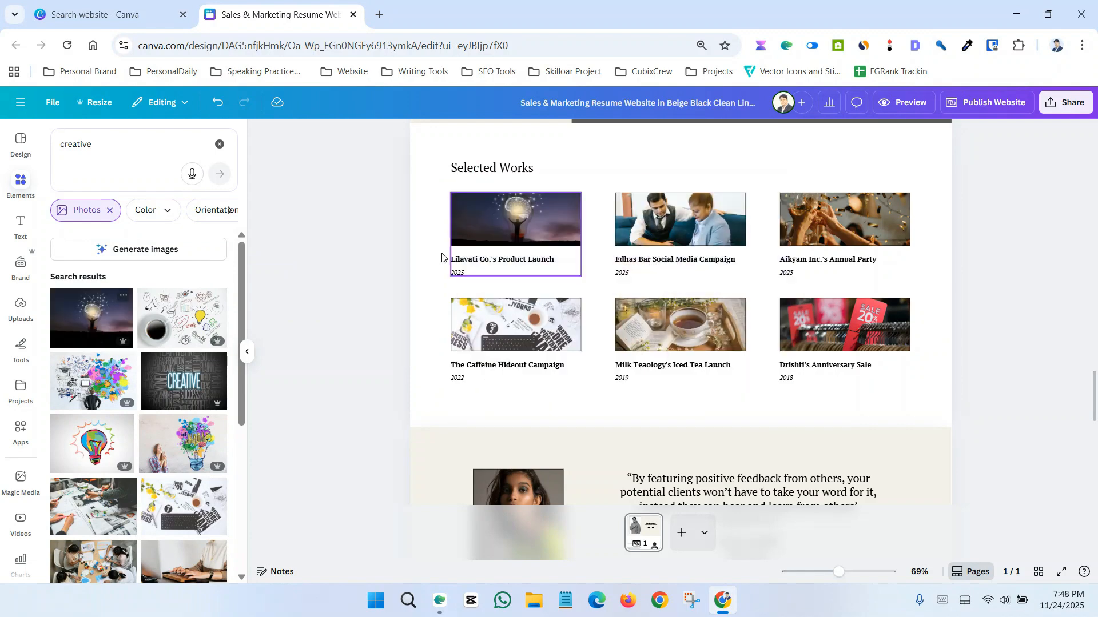
Step: Replace the Edhas Bar Social Media Campaign image with the hands-sketching desk photo and the Milk Teaology's Iced Tea Launch image with the overhead team-table photo
{"action": "scroll", "coordinate": [164, 436], "scroll_direction": "down", "scroll_amount": 2}
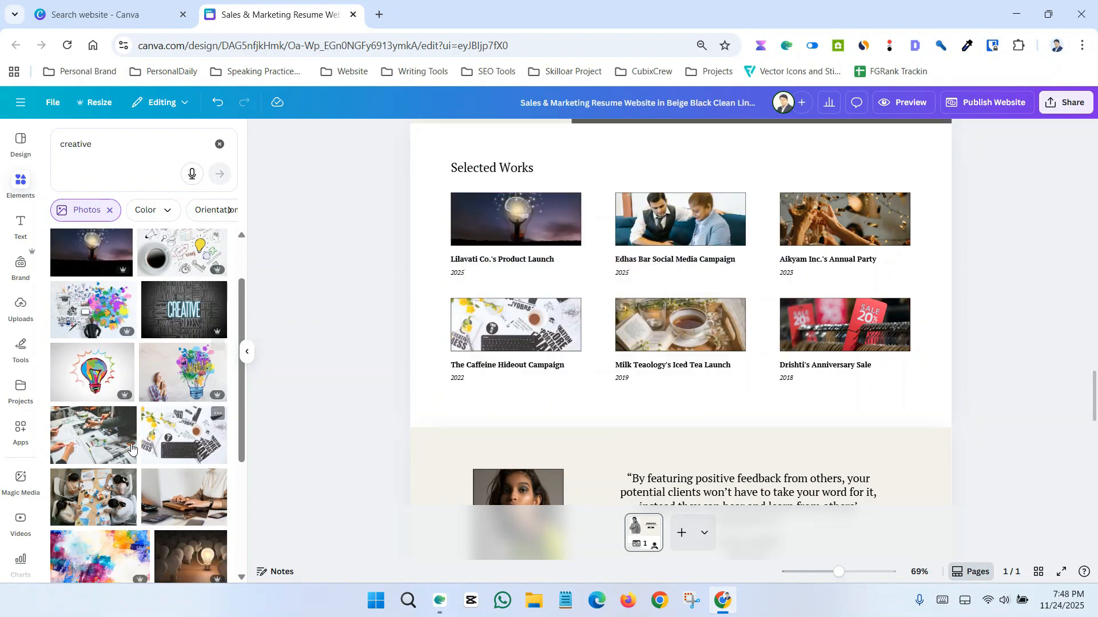
{"action": "left_click_drag", "start_coordinate": [93, 436], "coordinate": [657, 252]}
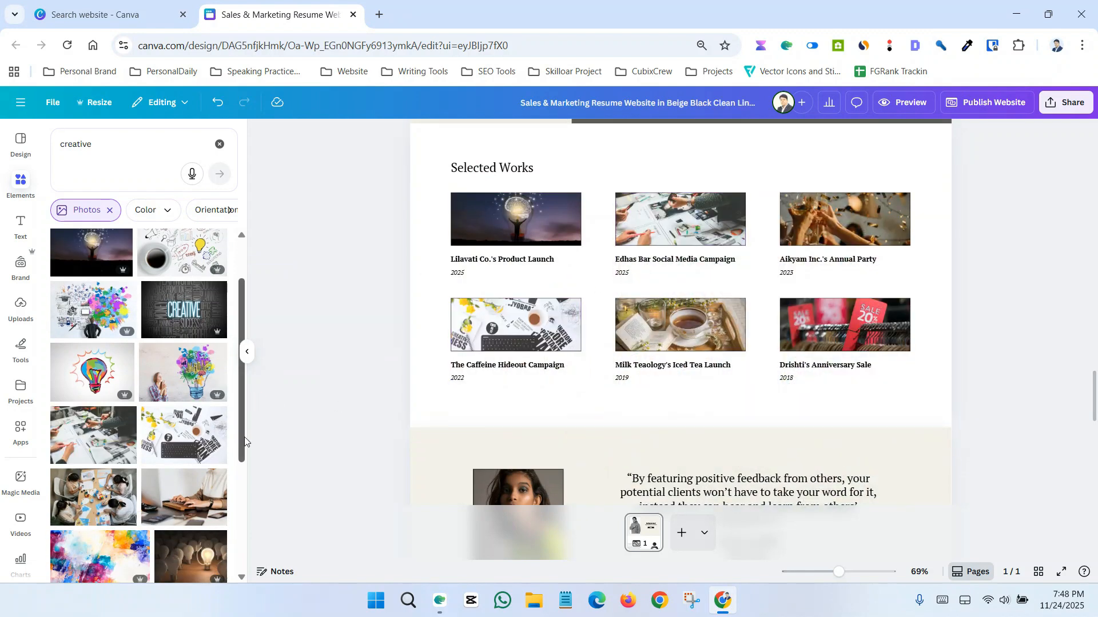
{"action": "scroll", "coordinate": [179, 503], "scroll_direction": "down", "scroll_amount": 4}
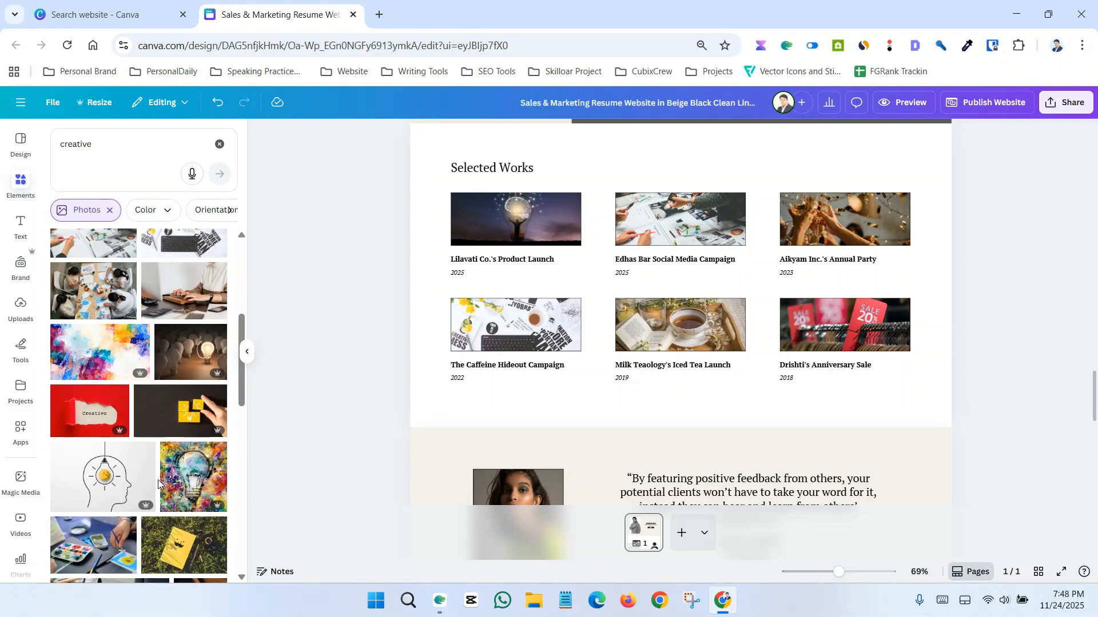
{"action": "scroll", "coordinate": [159, 483], "scroll_direction": "up", "scroll_amount": 4}
{"action": "left_click_drag", "start_coordinate": [93, 443], "coordinate": [646, 317]}
Step: Replace the Aikyam Inc.'s Annual Party image with the laptop-typing photo and the Drishti's Anniversary Sale image with the "IDEAS" meeting-table photo
{"action": "scroll", "coordinate": [120, 389], "scroll_direction": "up", "scroll_amount": 3}
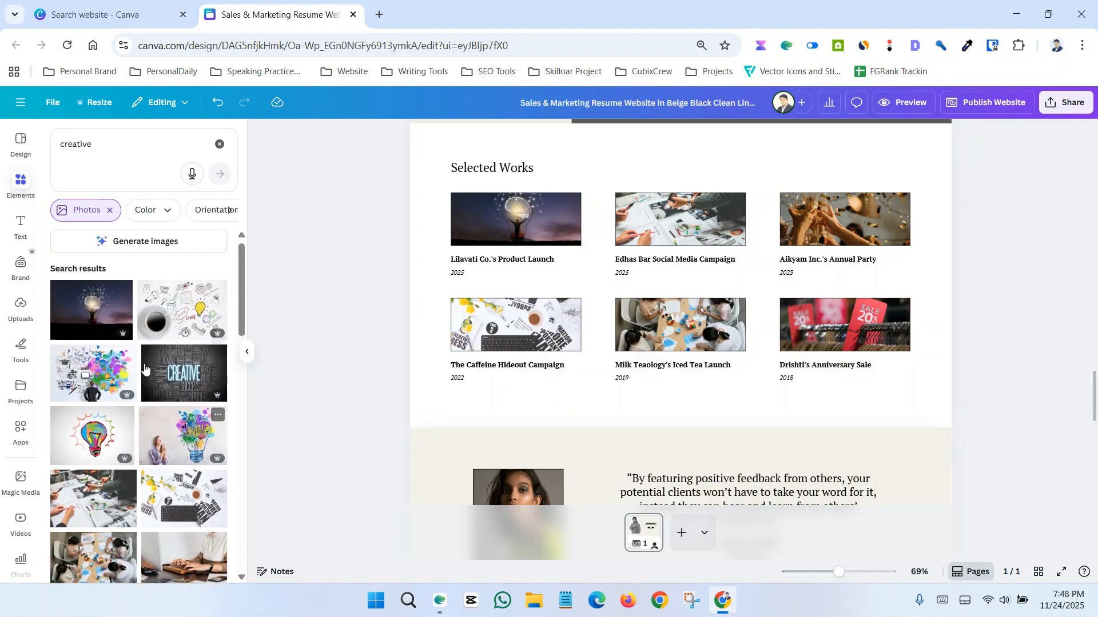
{"action": "scroll", "coordinate": [177, 417], "scroll_direction": "down", "scroll_amount": 3}
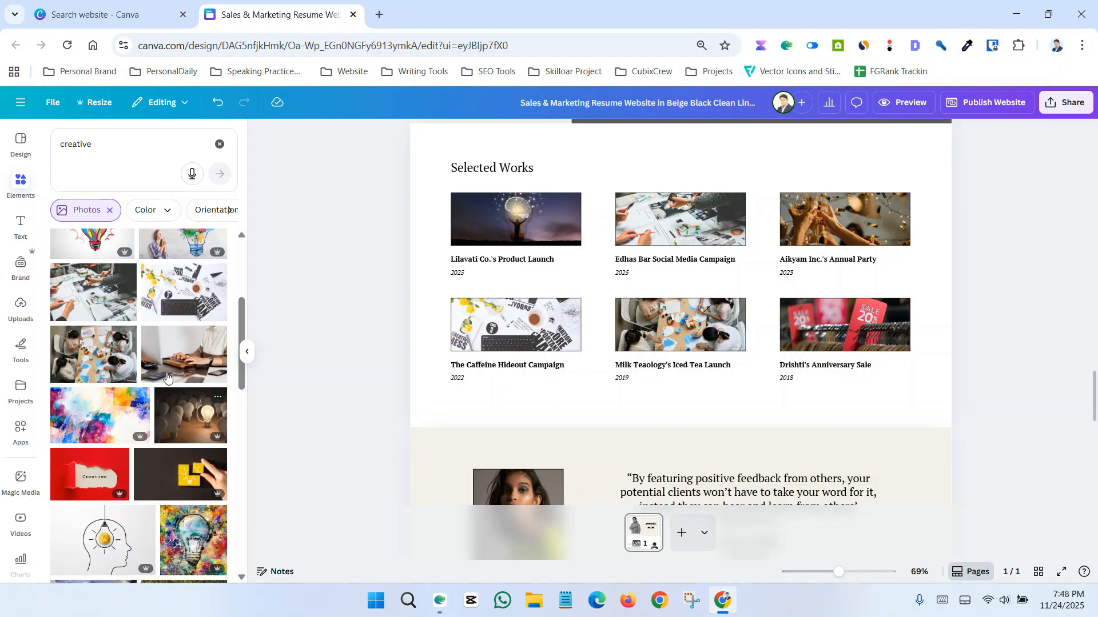
{"action": "left_click_drag", "start_coordinate": [166, 375], "coordinate": [845, 220]}
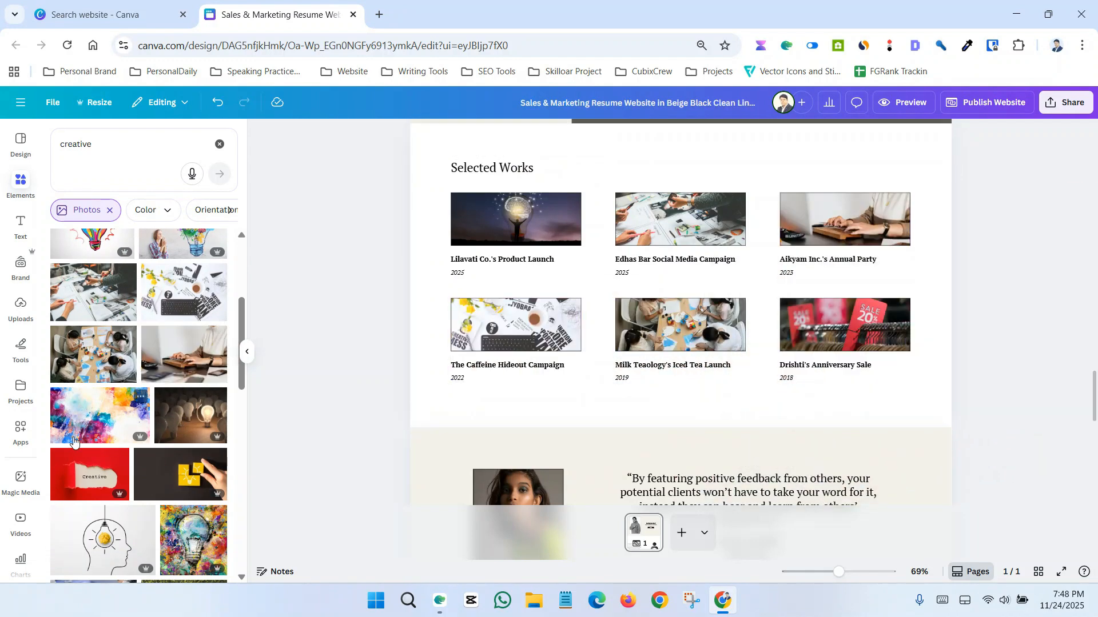
{"action": "scroll", "coordinate": [73, 440], "scroll_direction": "down", "scroll_amount": 5}
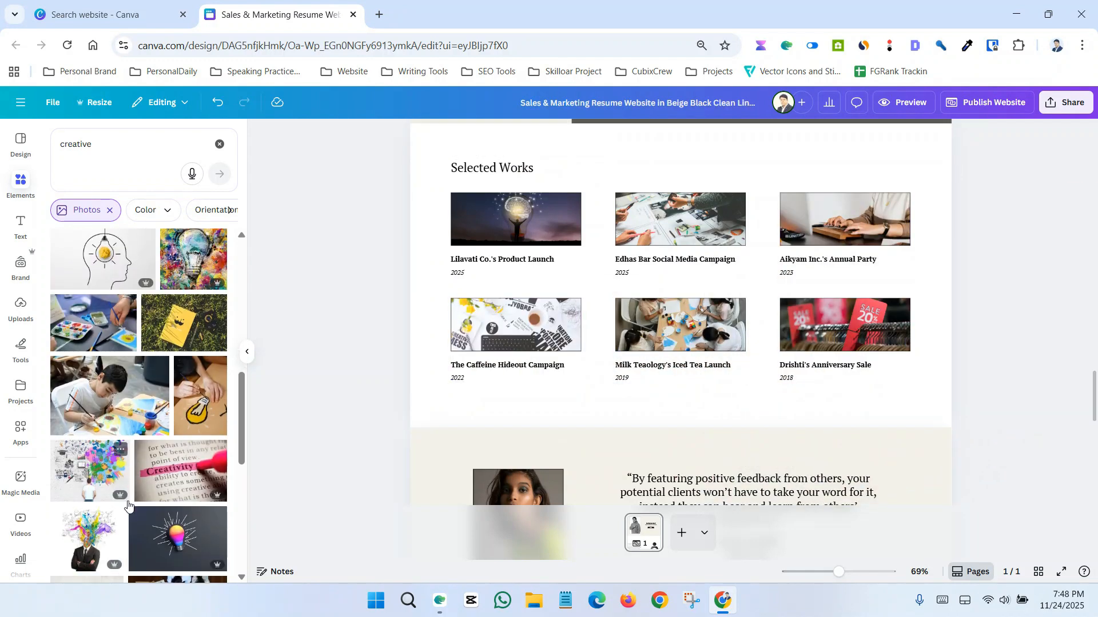
{"action": "scroll", "coordinate": [128, 505], "scroll_direction": "down", "scroll_amount": 3}
{"action": "left_click_drag", "start_coordinate": [166, 477], "coordinate": [845, 326]}
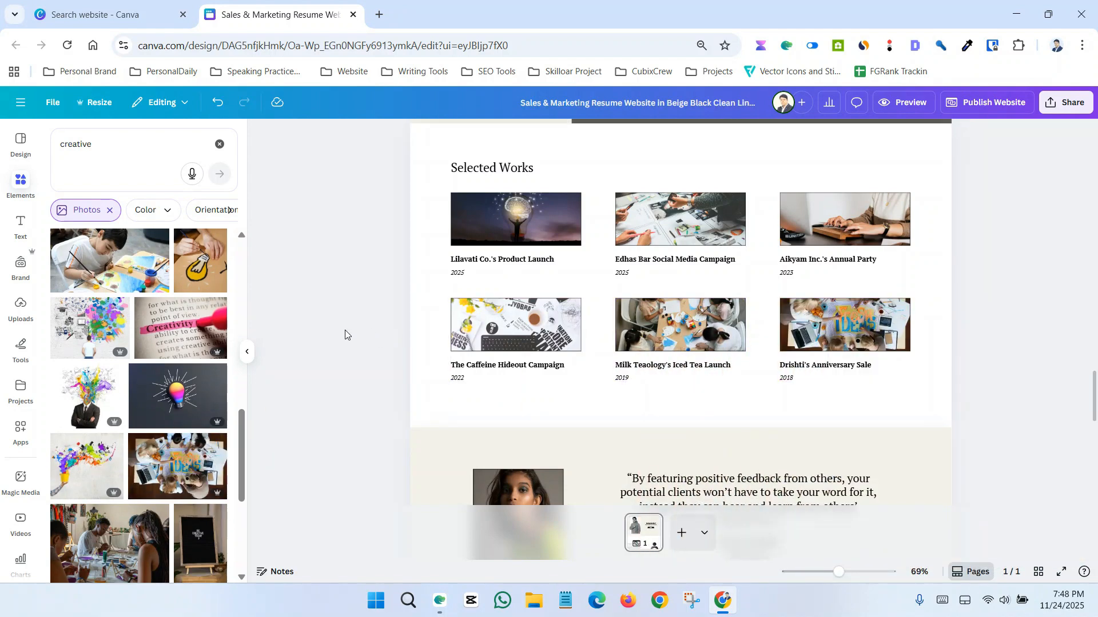
Step: Browse the fonts available for the name heading in the header section, keeping the current one
{"action": "scroll", "coordinate": [379, 322], "scroll_direction": "up", "scroll_amount": 15}
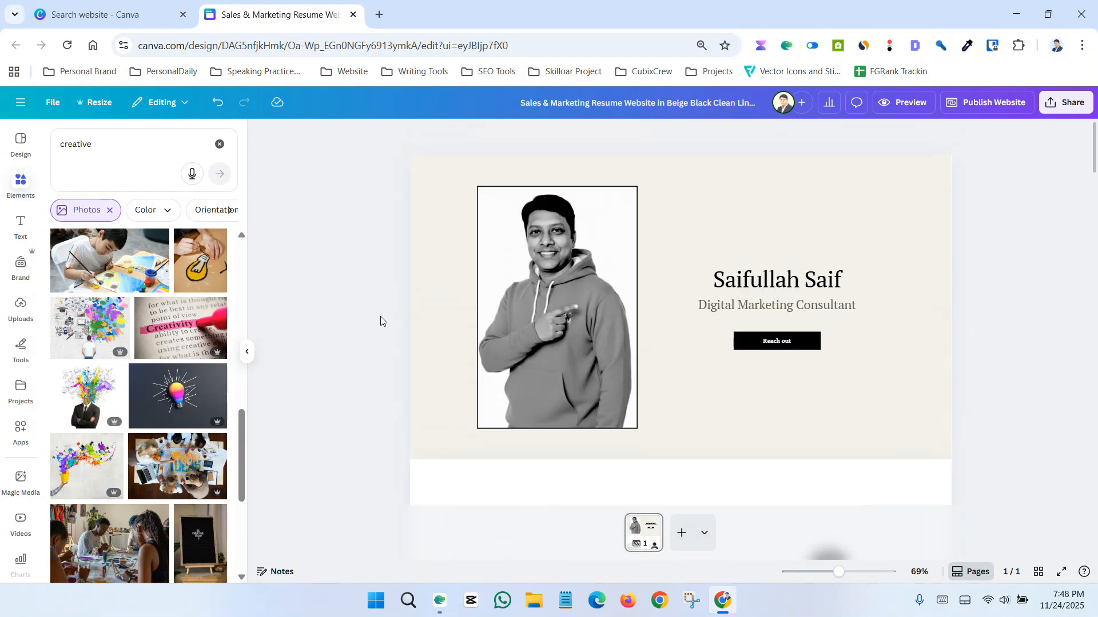
{"action": "double_click", "coordinate": [790, 280]}
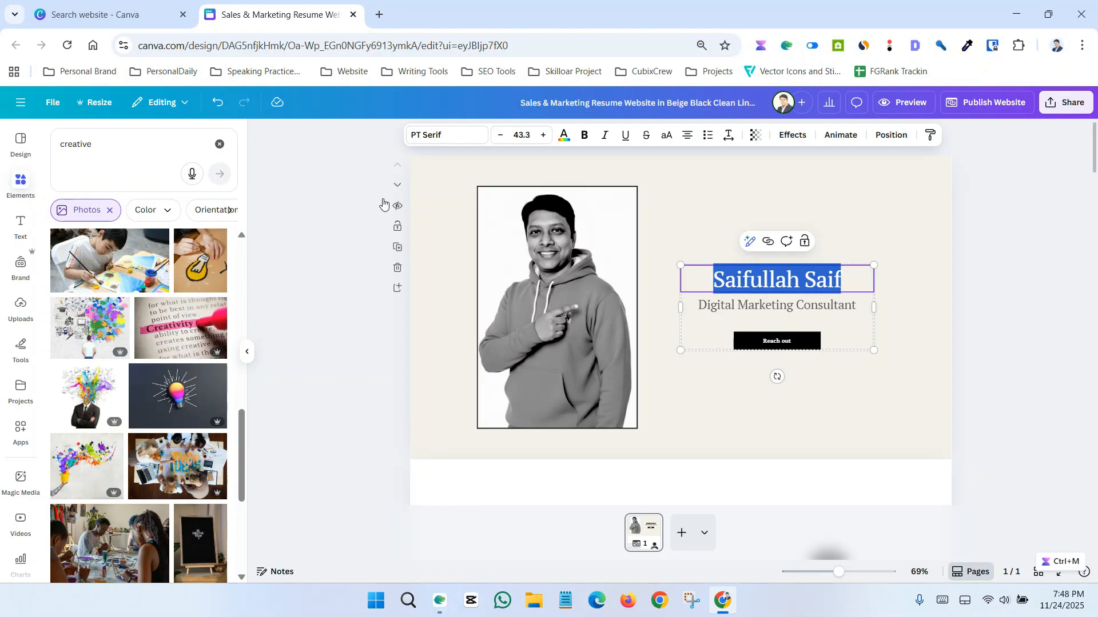
{"action": "left_click", "coordinate": [959, 365]}
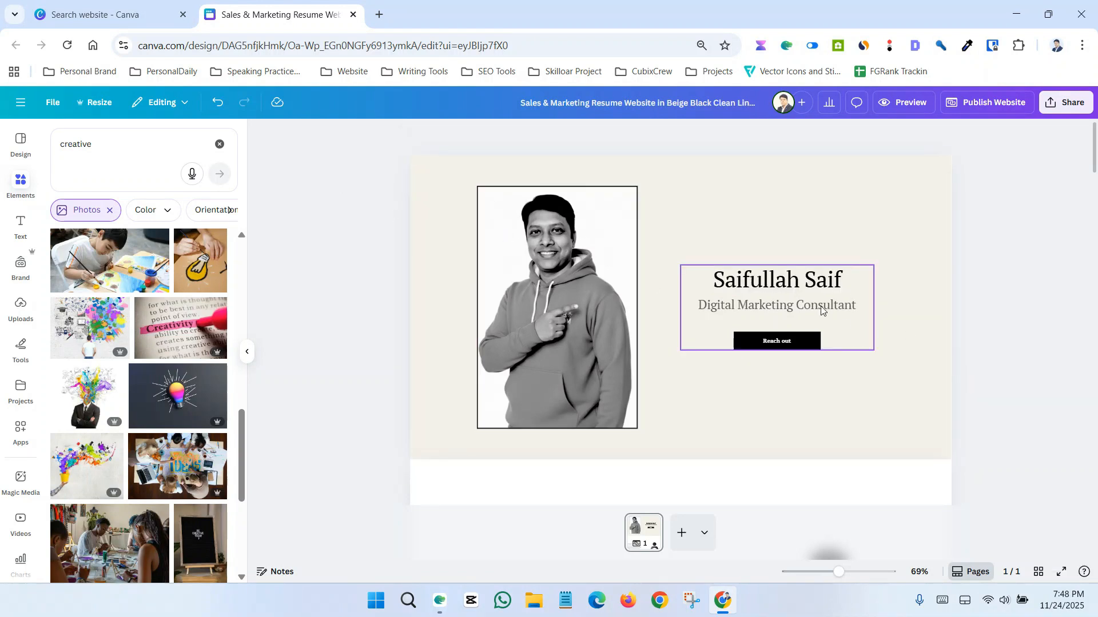
{"action": "double_click", "coordinate": [794, 278]}
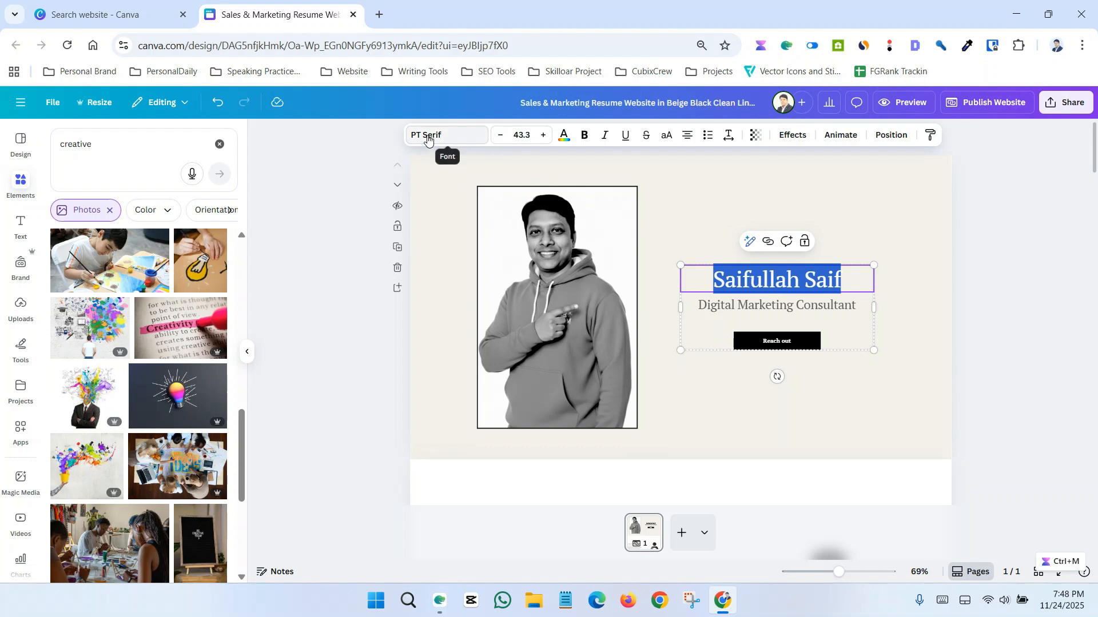
{"action": "left_click", "coordinate": [427, 137]}
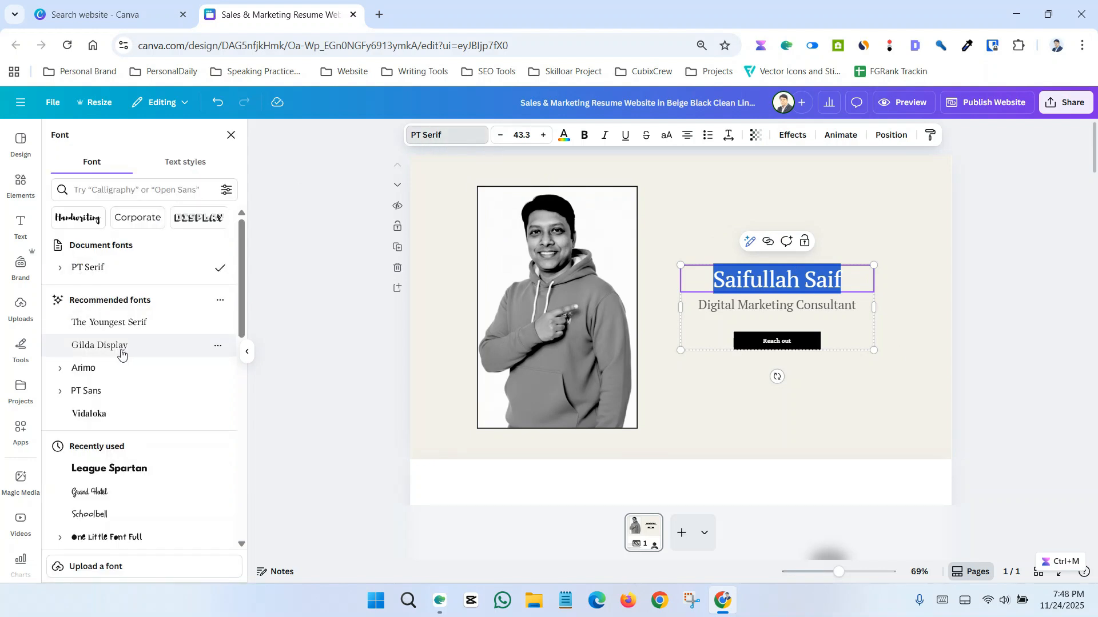
{"action": "scroll", "coordinate": [125, 388], "scroll_direction": "down", "scroll_amount": 3}
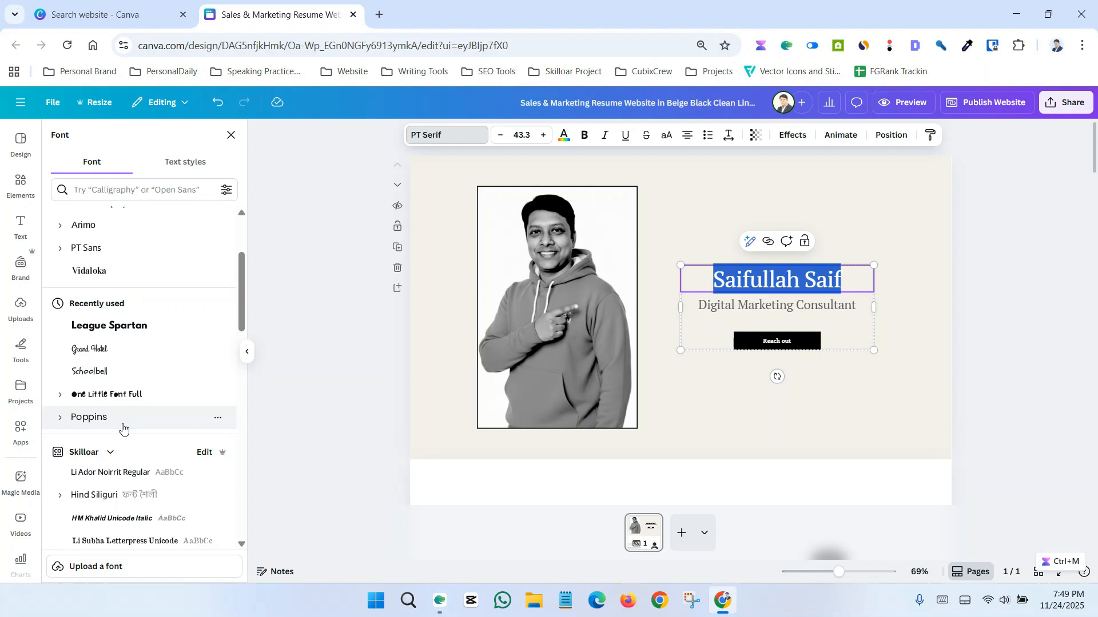
{"action": "scroll", "coordinate": [159, 420], "scroll_direction": "down", "scroll_amount": 6}
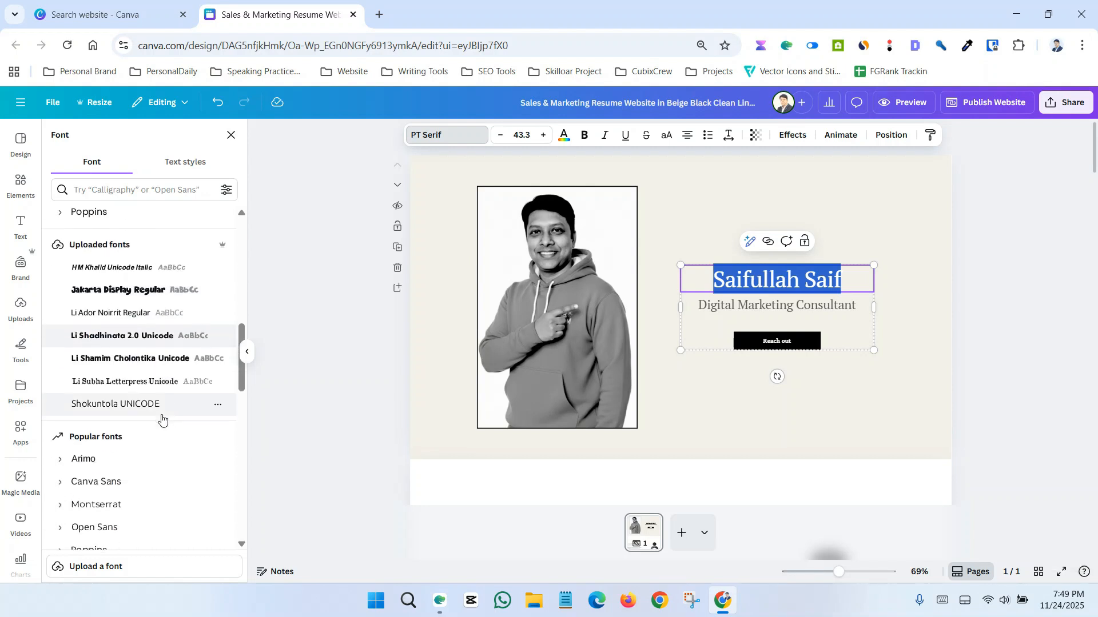
{"action": "scroll", "coordinate": [161, 420], "scroll_direction": "down", "scroll_amount": 10}
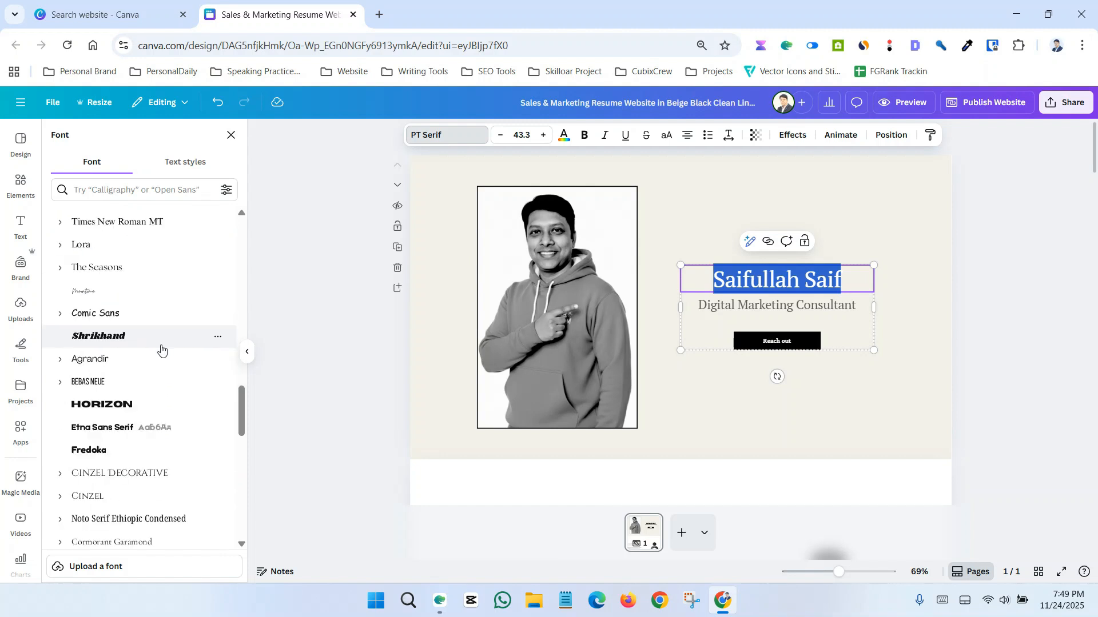
{"action": "scroll", "coordinate": [162, 349], "scroll_direction": "down", "scroll_amount": 10}
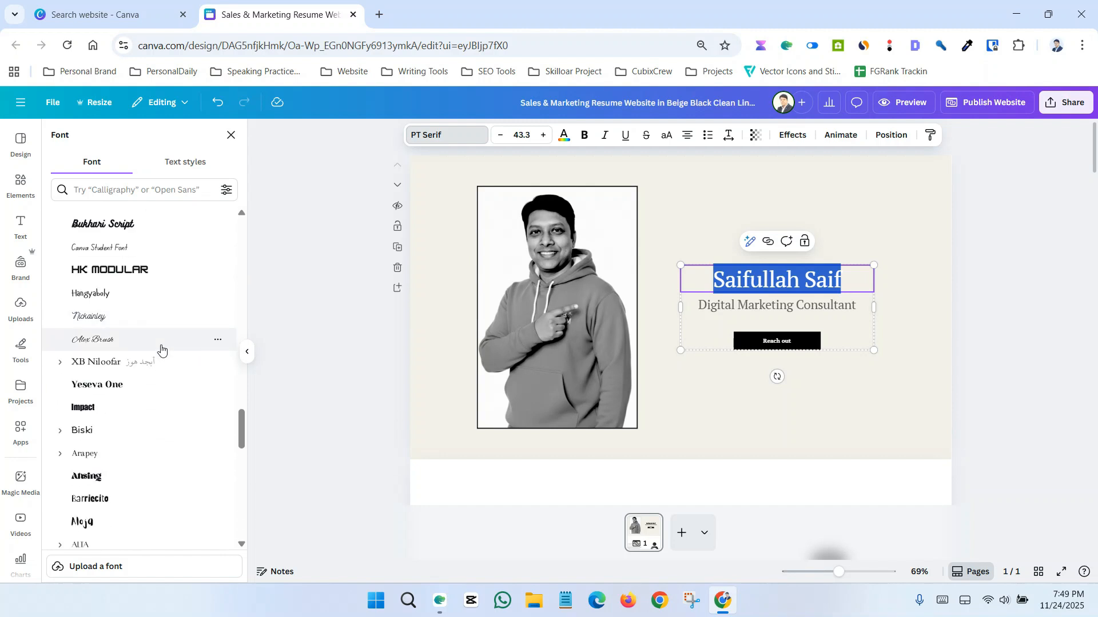
{"action": "scroll", "coordinate": [162, 349], "scroll_direction": "down", "scroll_amount": 10}
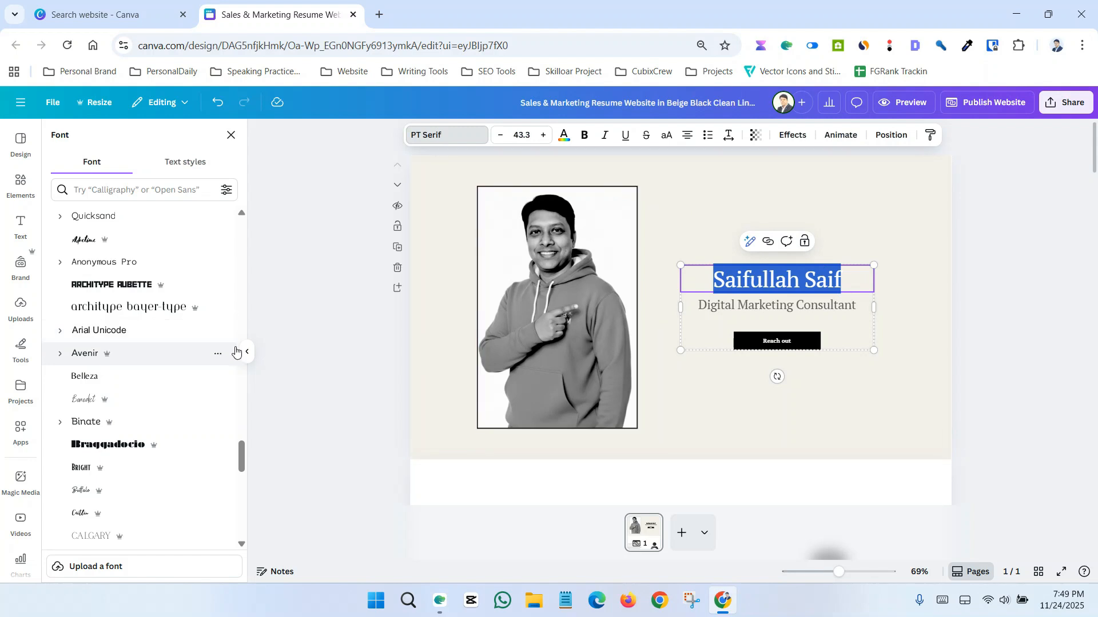
{"action": "left_click", "coordinate": [365, 352]}
{"action": "left_click", "coordinate": [997, 432]}
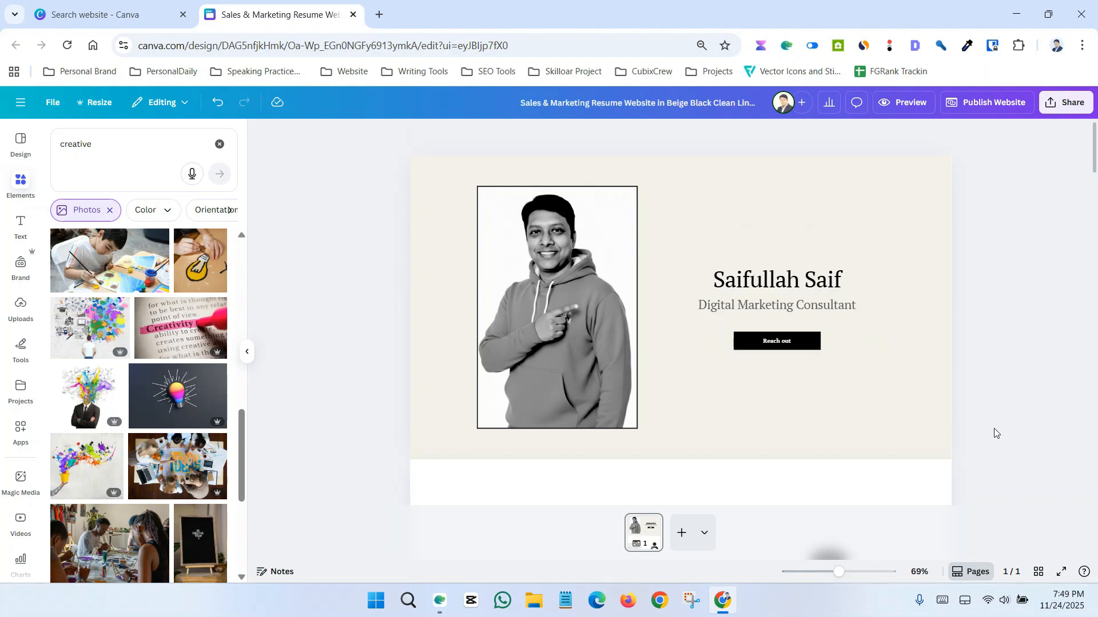
{"action": "scroll", "coordinate": [606, 400], "scroll_direction": "down", "scroll_amount": 5}
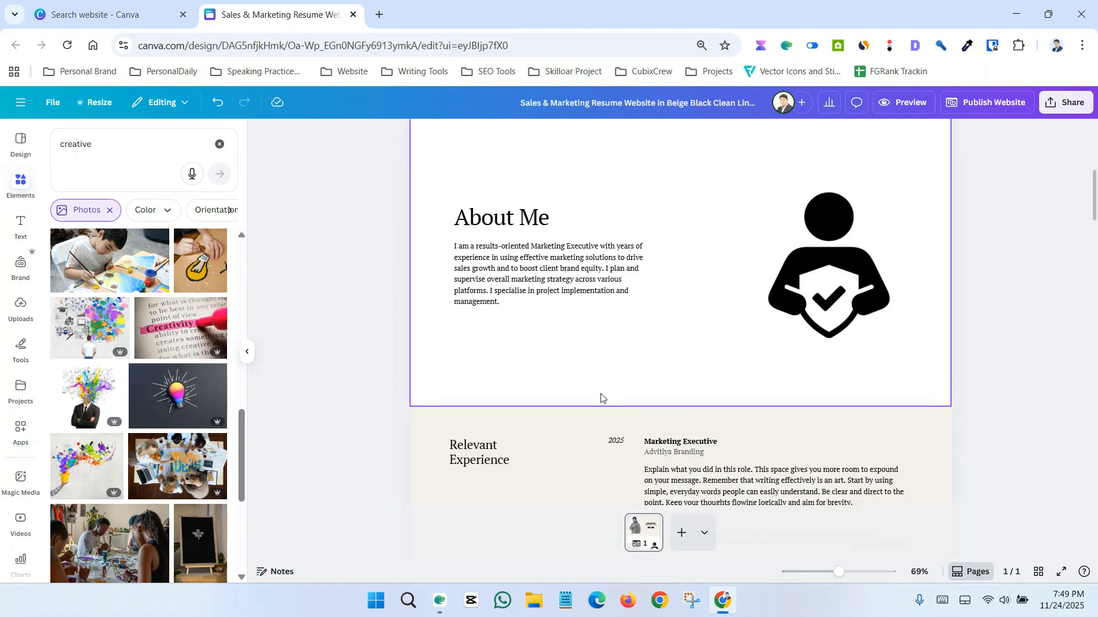
{"action": "scroll", "coordinate": [610, 404], "scroll_direction": "down", "scroll_amount": 15}
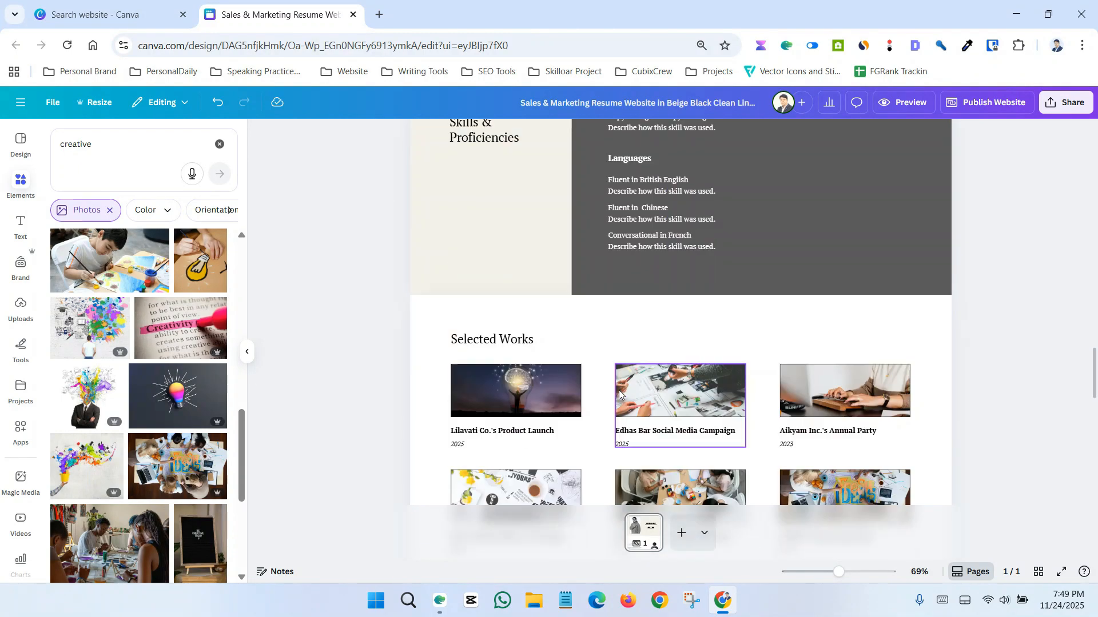
{"action": "scroll", "coordinate": [659, 375], "scroll_direction": "up", "scroll_amount": 20}
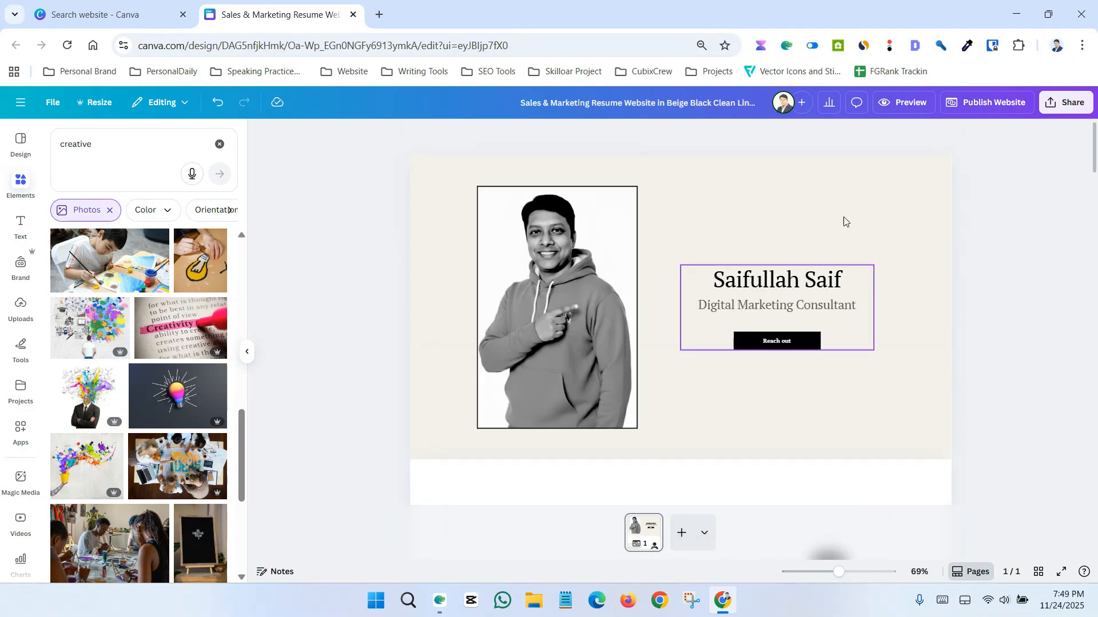
{"action": "left_click", "coordinate": [701, 185]}
{"action": "left_click", "coordinate": [295, 226]}
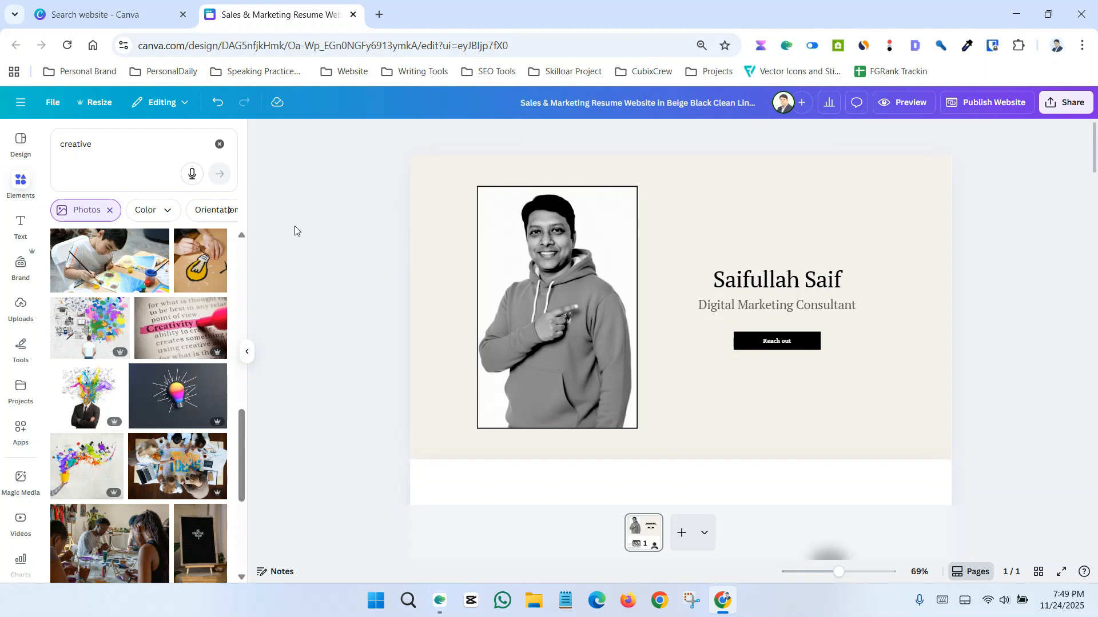
Step: Change the header section's background to the custom solid grey #A2A2A2
{"action": "left_click", "coordinate": [823, 210]}
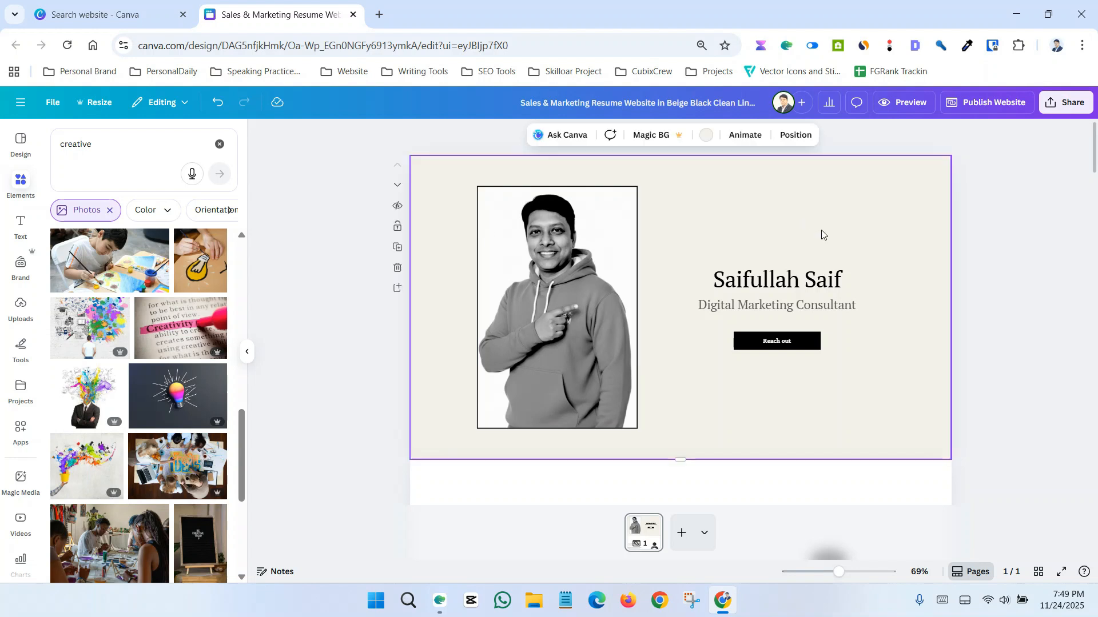
{"action": "left_click", "coordinate": [707, 135]}
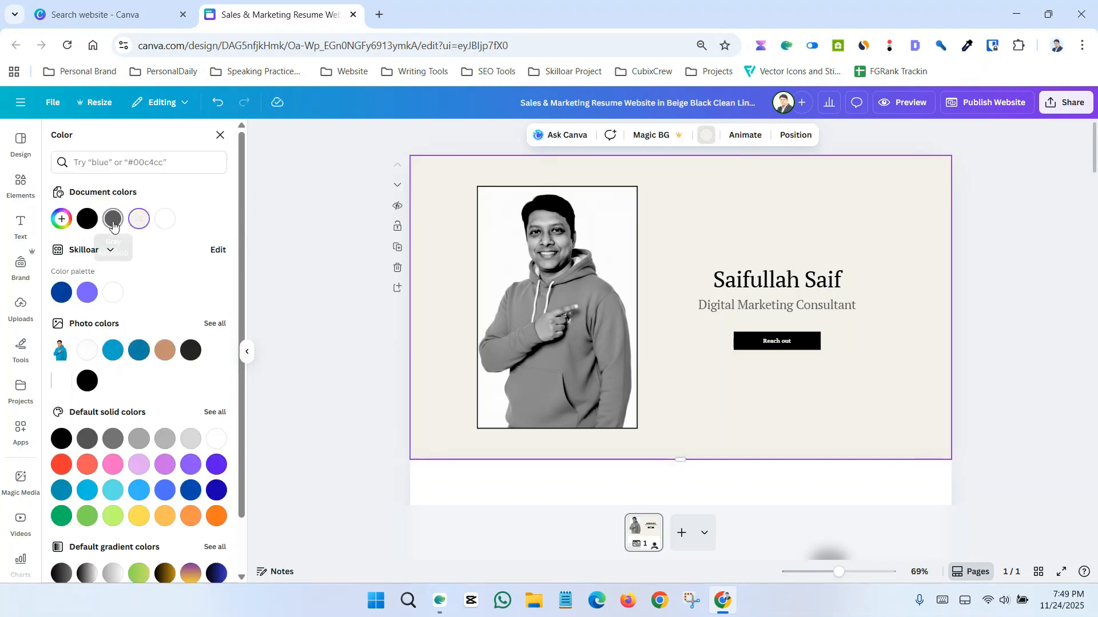
{"action": "left_click", "coordinate": [62, 227]}
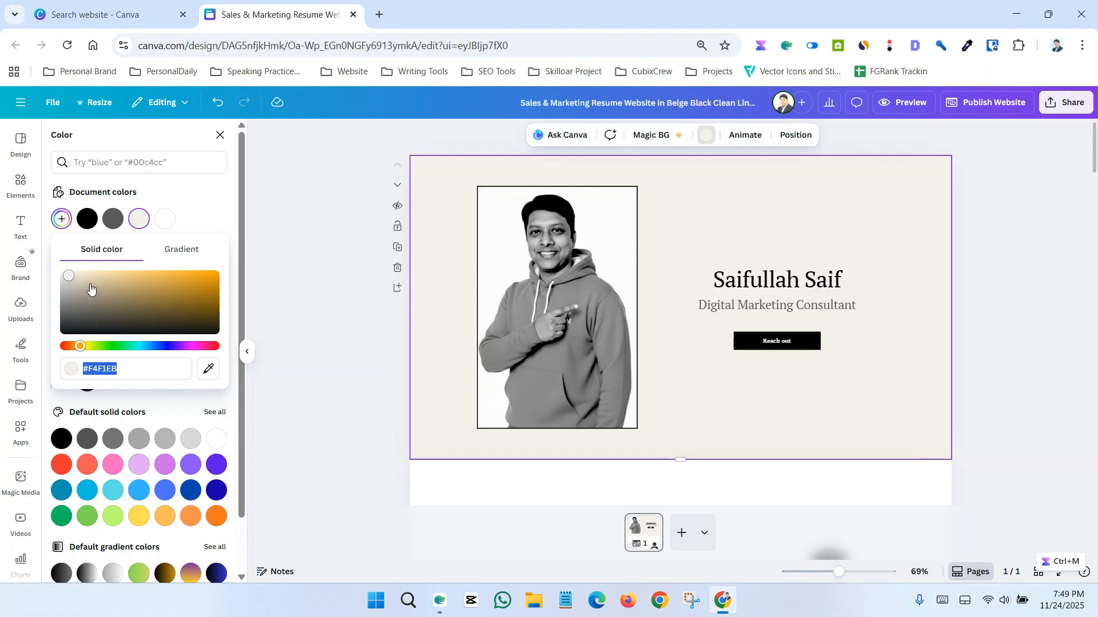
{"action": "left_click_drag", "start_coordinate": [91, 288], "coordinate": [57, 298]}
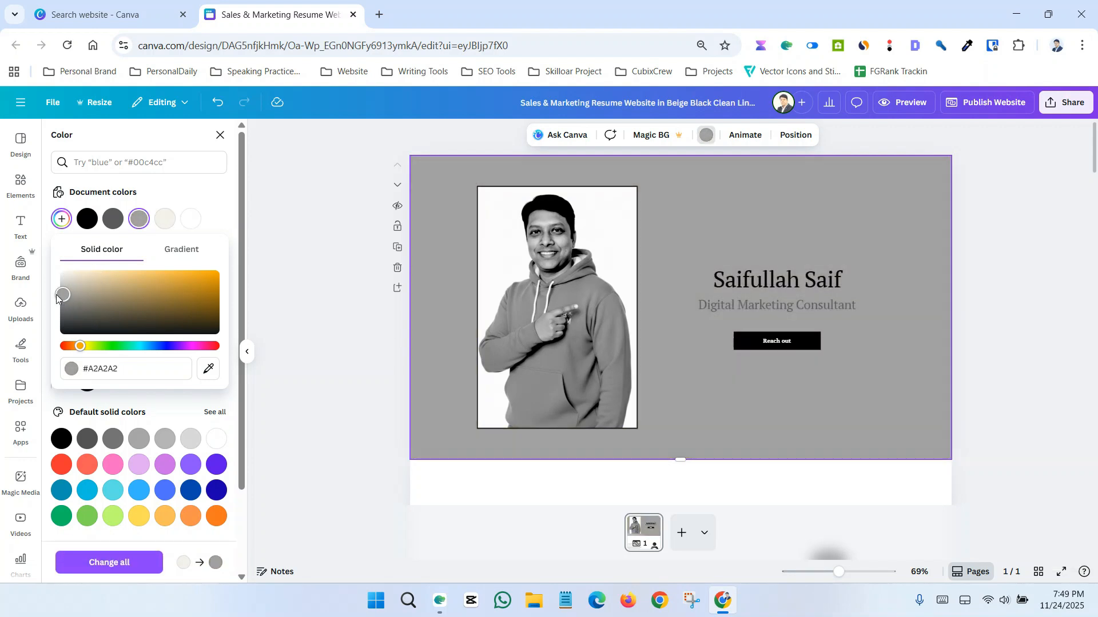
{"action": "left_click", "coordinate": [286, 288]}
Step: Set the About Me section's background to the light beige from the document colors
{"action": "scroll", "coordinate": [324, 287], "scroll_direction": "down", "scroll_amount": 4}
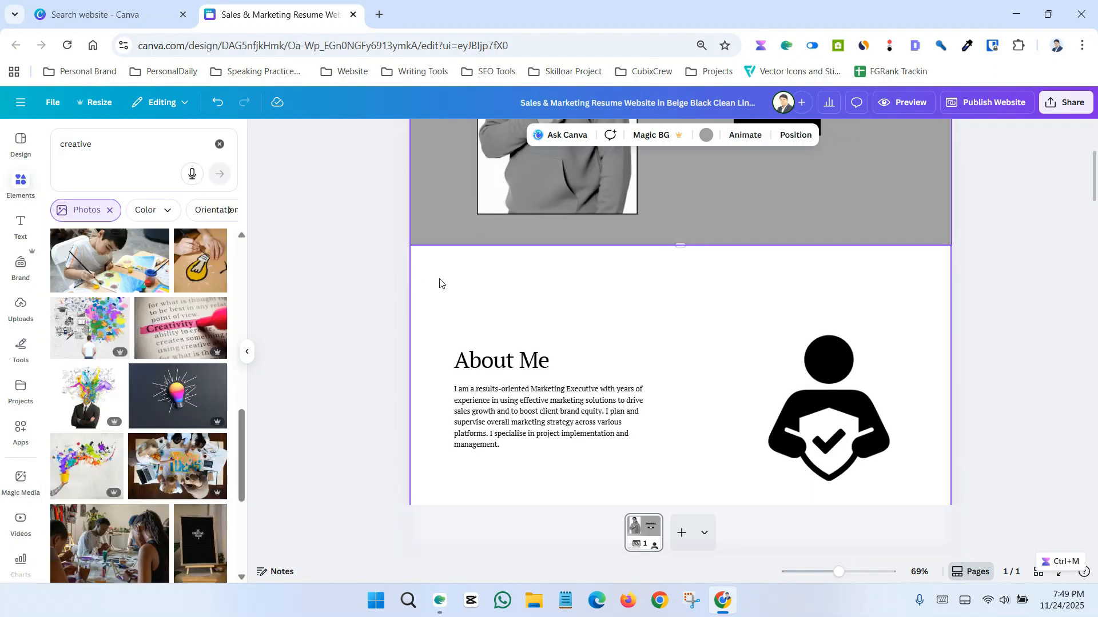
{"action": "left_click", "coordinate": [460, 292]}
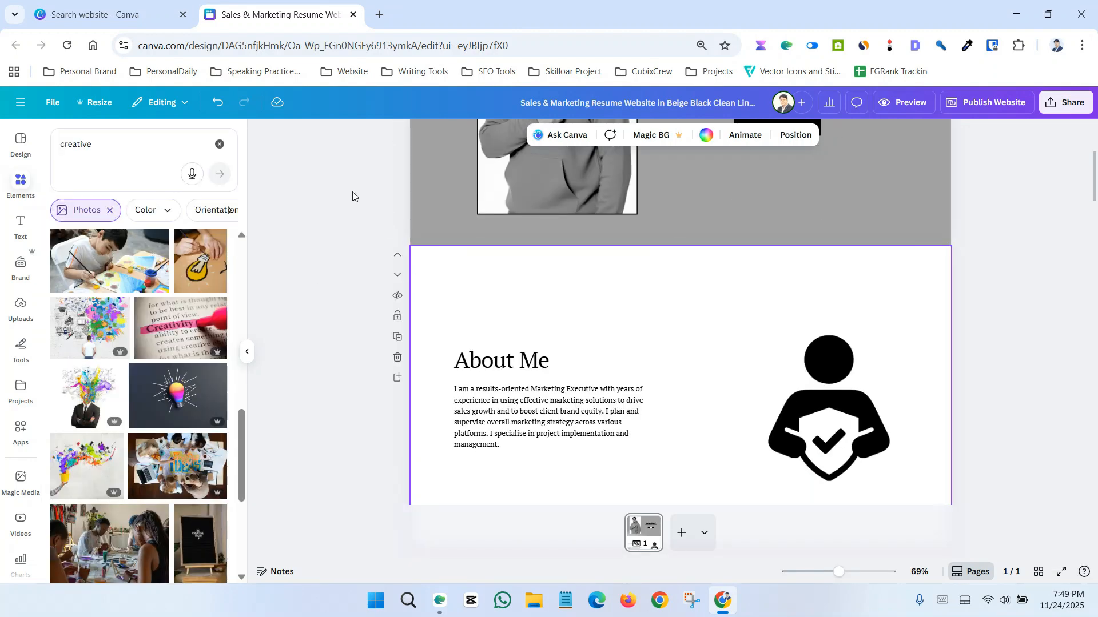
{"action": "left_click", "coordinate": [706, 135]}
{"action": "left_click", "coordinate": [165, 226]}
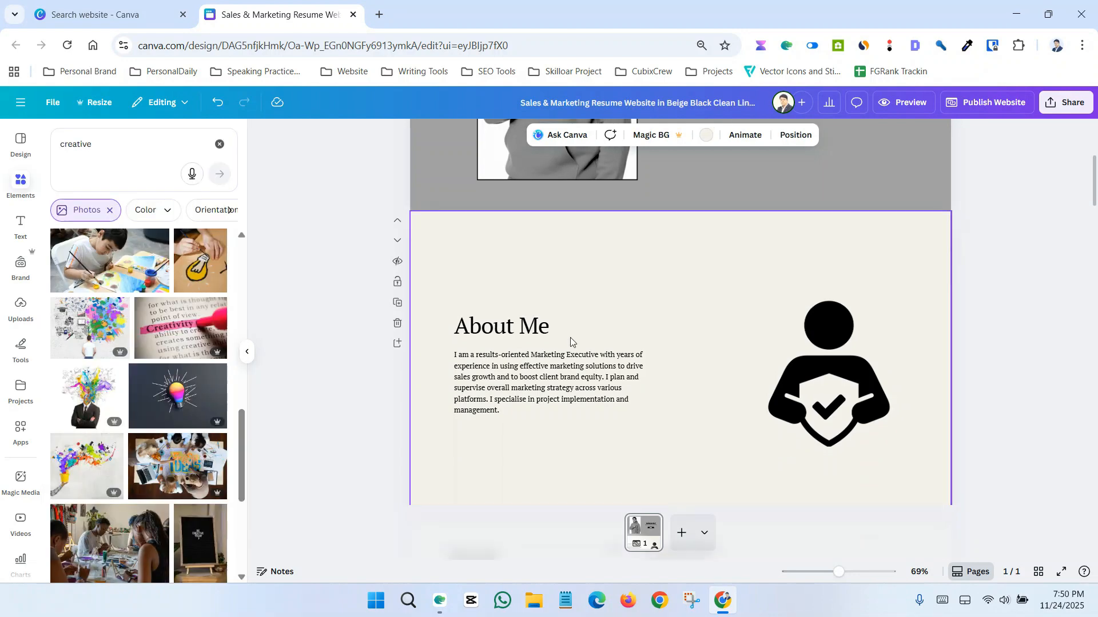
Step: Create a new blank 1366 × 768 px Website design, searching the design types for "website"
{"action": "scroll", "coordinate": [572, 338], "scroll_direction": "down", "scroll_amount": 5}
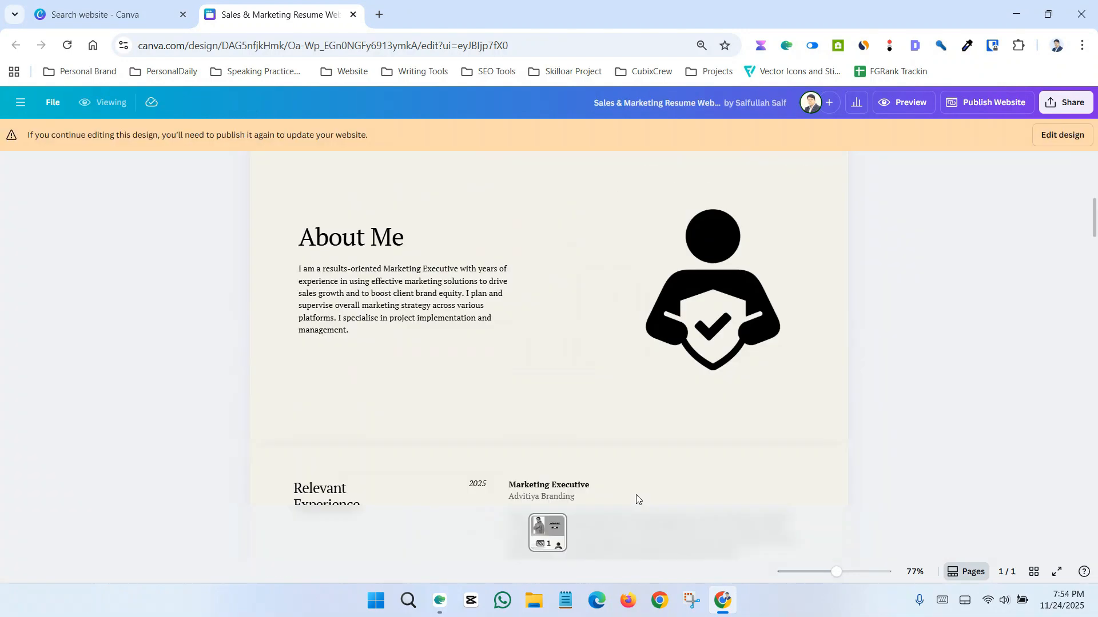
{"action": "scroll", "coordinate": [637, 496], "scroll_direction": "up", "scroll_amount": 5}
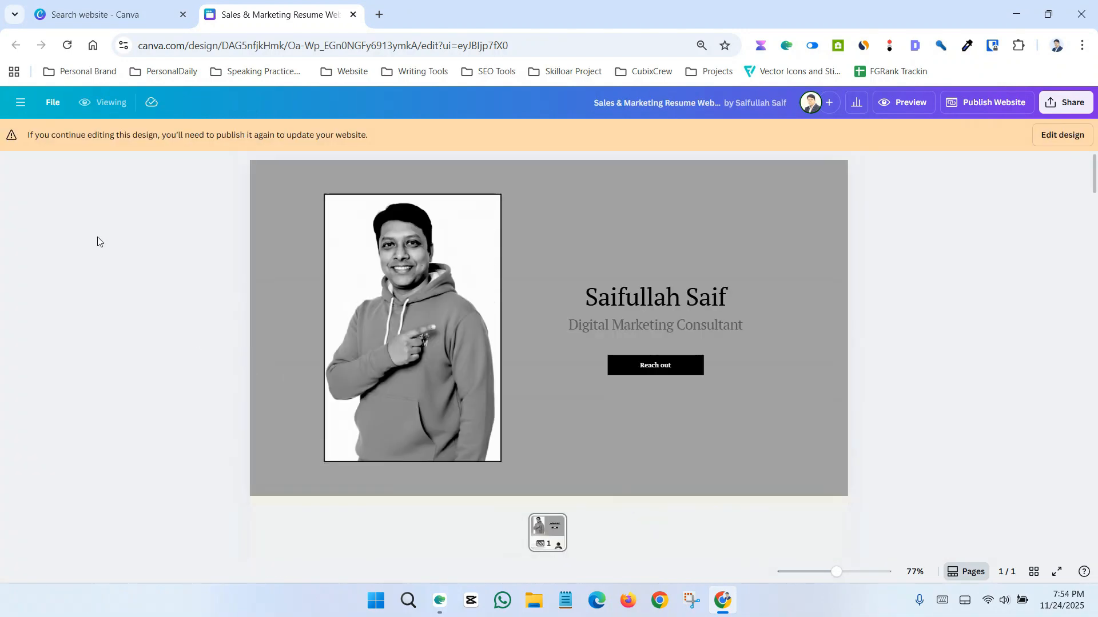
{"action": "left_click", "coordinate": [46, 105]}
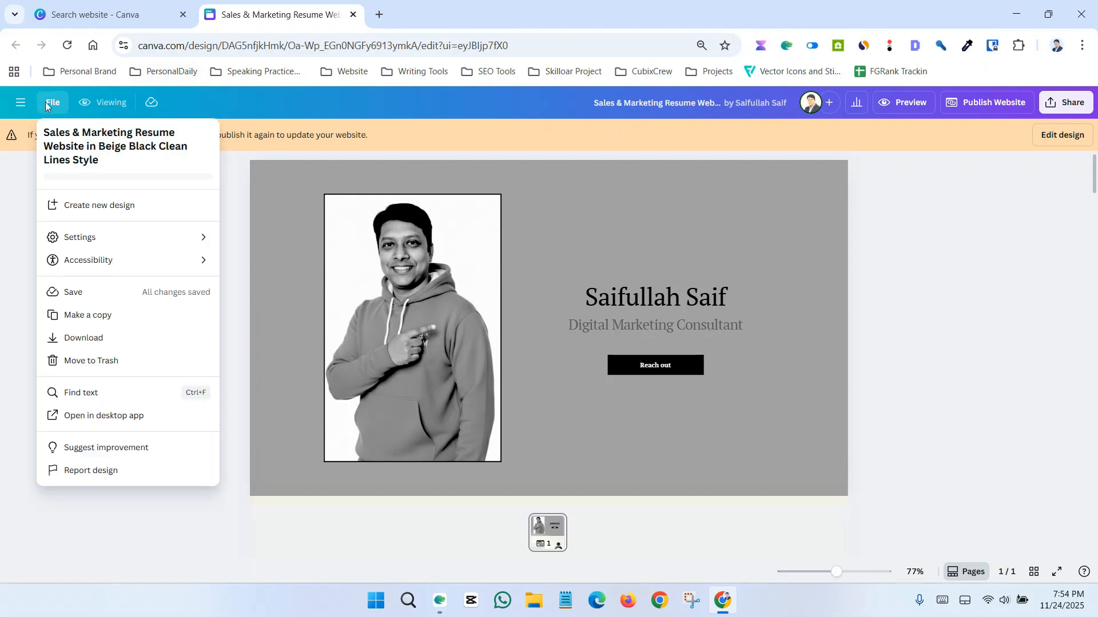
{"action": "left_click", "coordinate": [93, 209]}
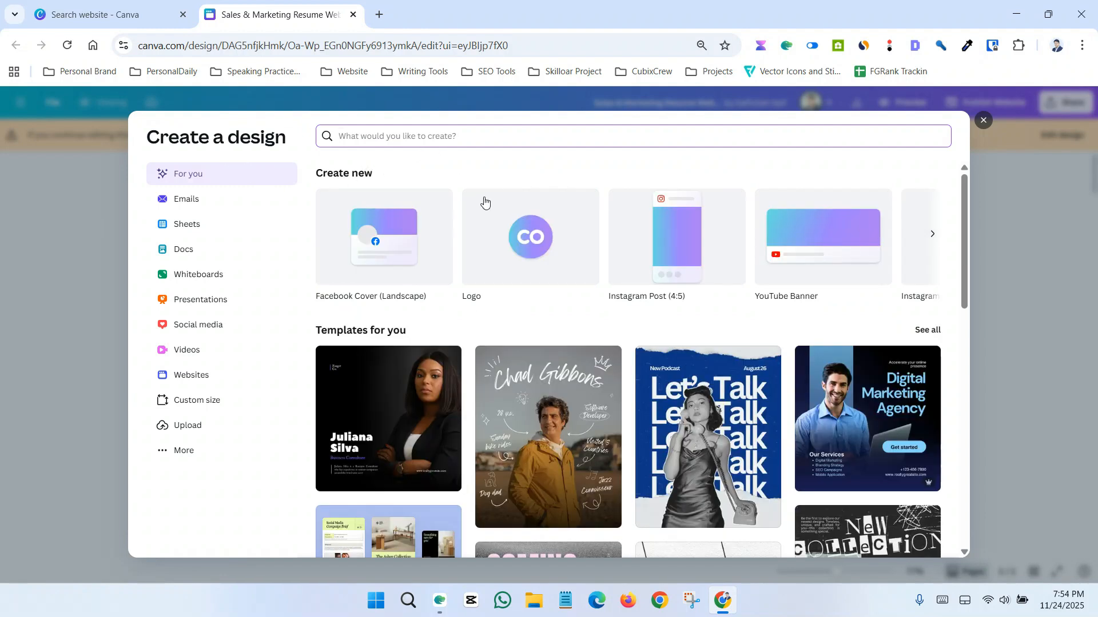
{"action": "type", "text": "website"}
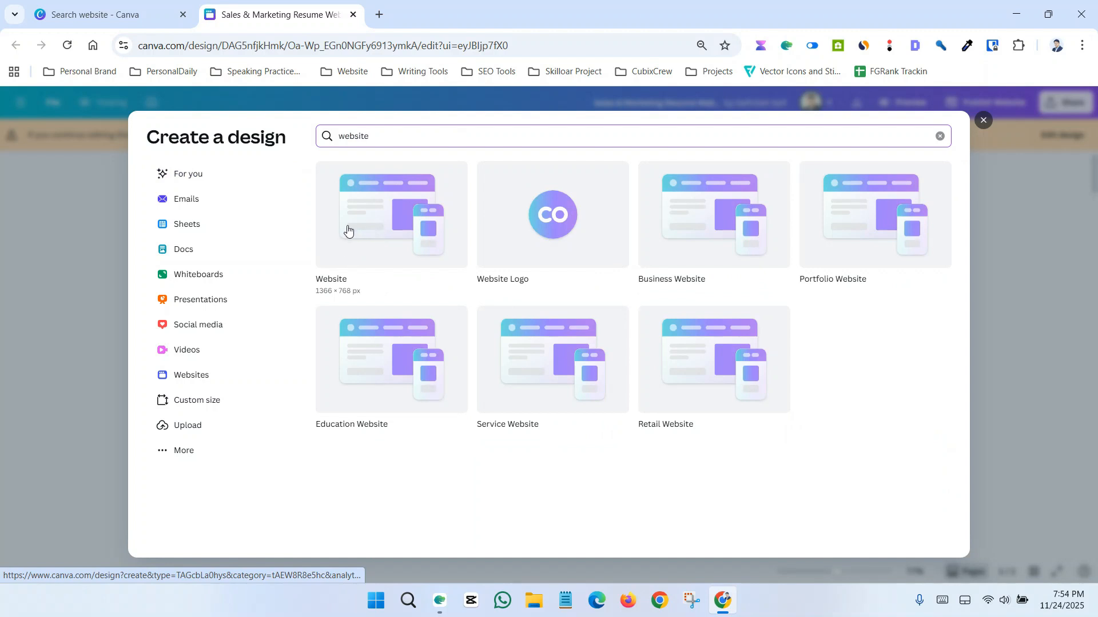
{"action": "left_click", "coordinate": [380, 229]}
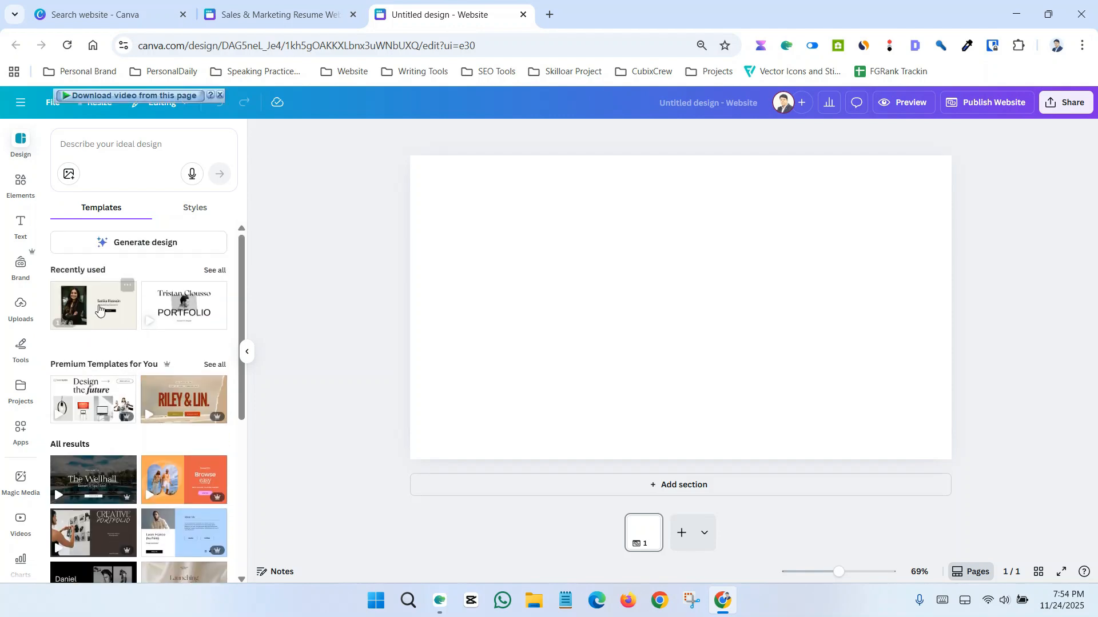
Step: Look through the website templates offered for the new blank design
{"action": "scroll", "coordinate": [179, 299], "scroll_direction": "down", "scroll_amount": 4}
{"action": "scroll", "coordinate": [141, 336], "scroll_direction": "down", "scroll_amount": 2}
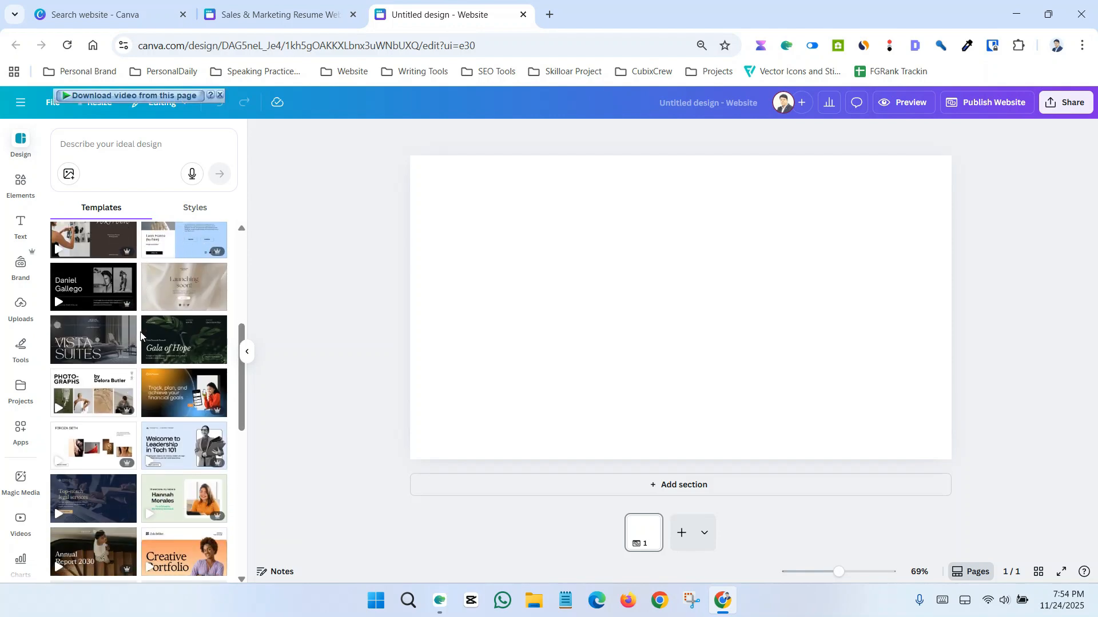
{"action": "scroll", "coordinate": [140, 336], "scroll_direction": "down", "scroll_amount": 6}
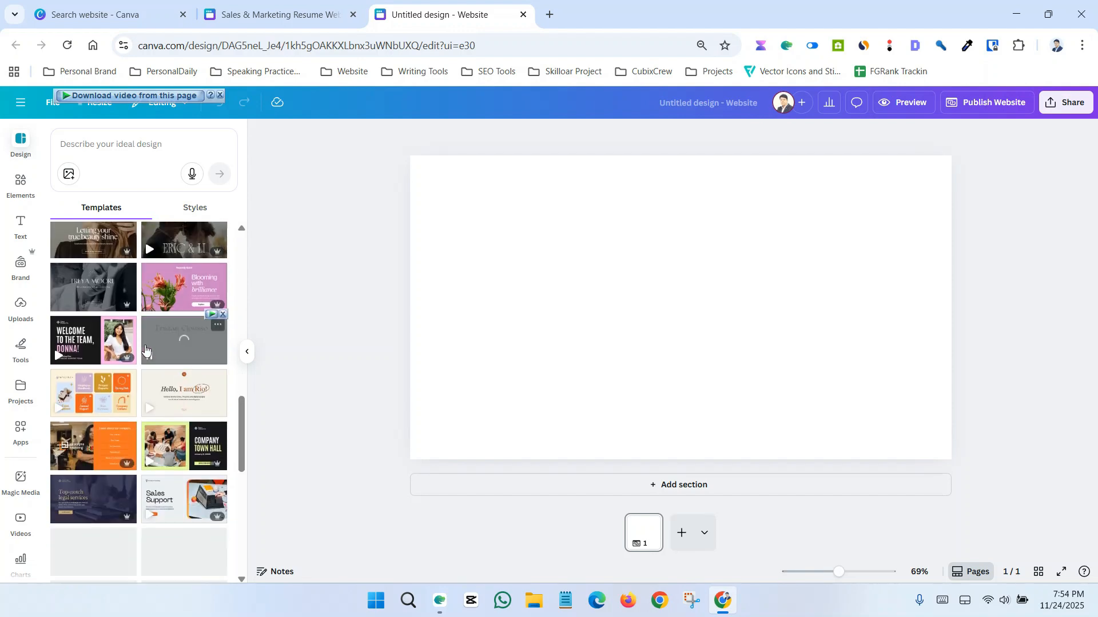
{"action": "scroll", "coordinate": [166, 363], "scroll_direction": "down", "scroll_amount": 3}
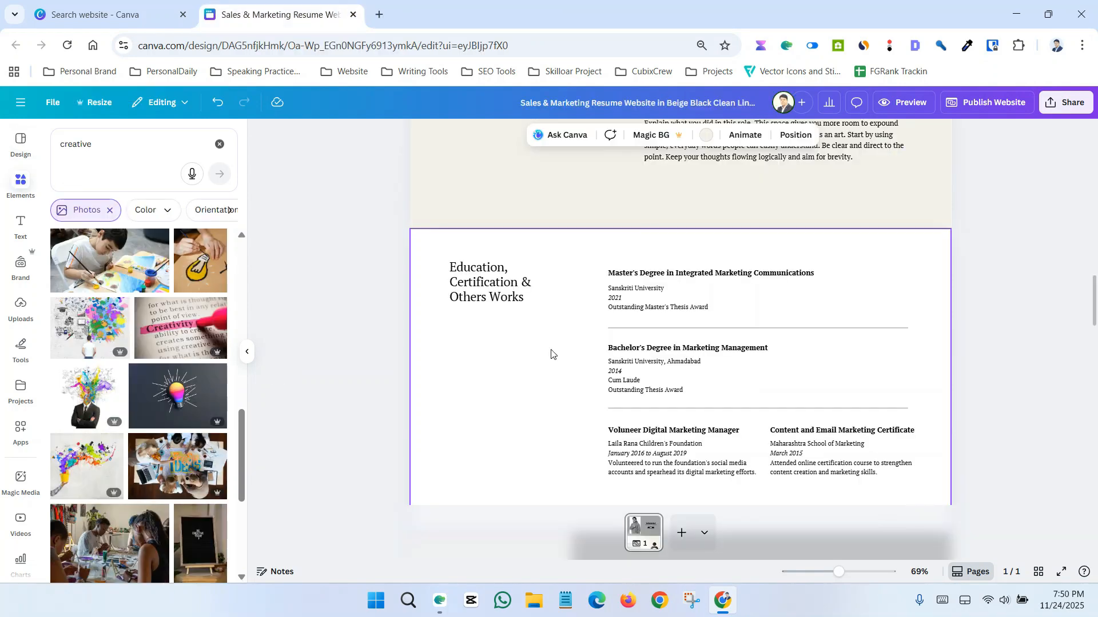
Step: Review the resume design's sections, and preview the whole website in the desktop view
{"action": "scroll", "coordinate": [572, 348], "scroll_direction": "down", "scroll_amount": 15}
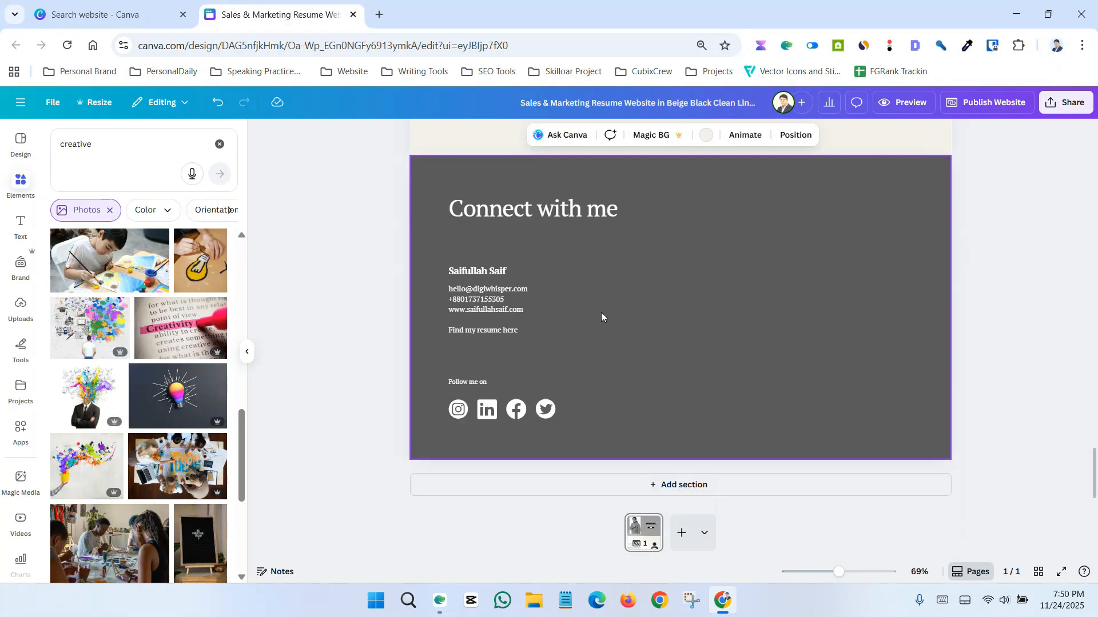
{"action": "scroll", "coordinate": [607, 316], "scroll_direction": "up", "scroll_amount": 20}
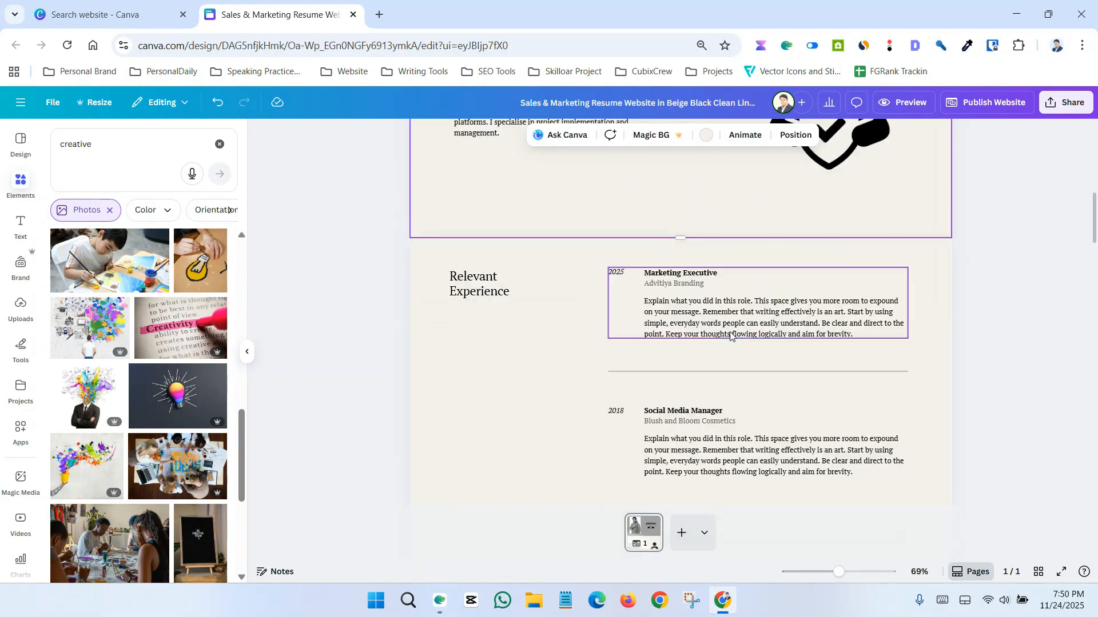
{"action": "left_click", "coordinate": [905, 107]}
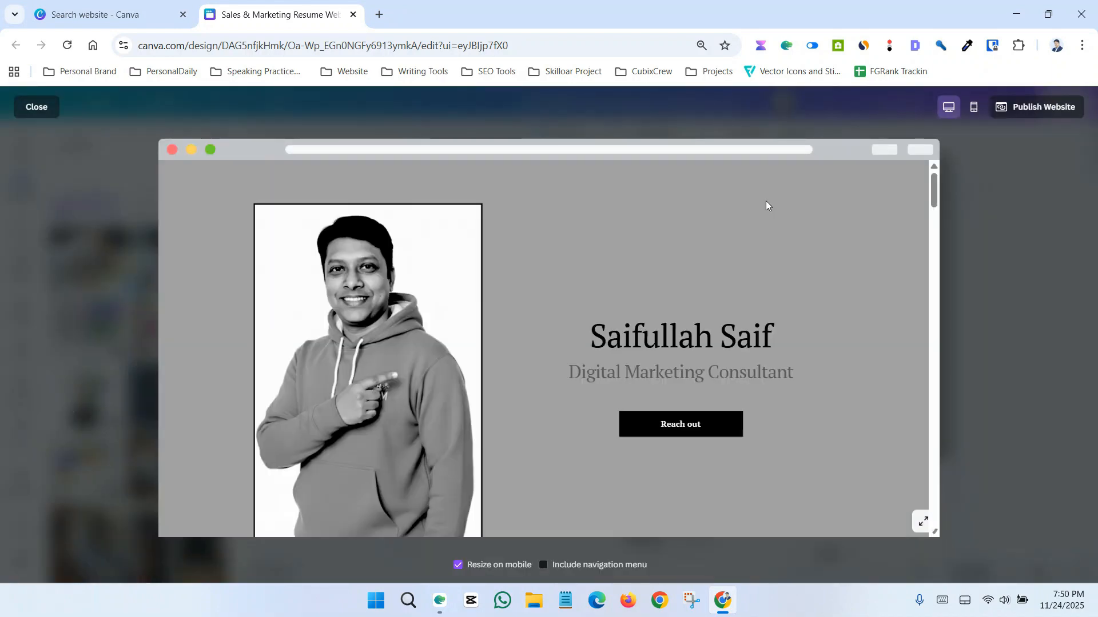
{"action": "scroll", "coordinate": [622, 266], "scroll_direction": "down", "scroll_amount": 10}
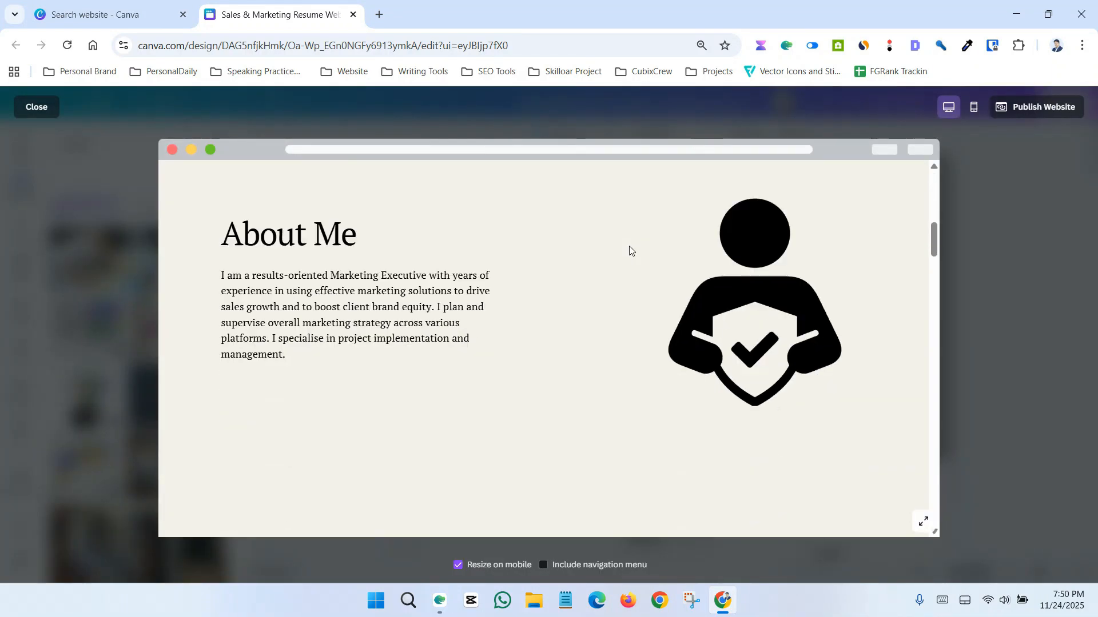
{"action": "scroll", "coordinate": [629, 246], "scroll_direction": "down", "scroll_amount": 20}
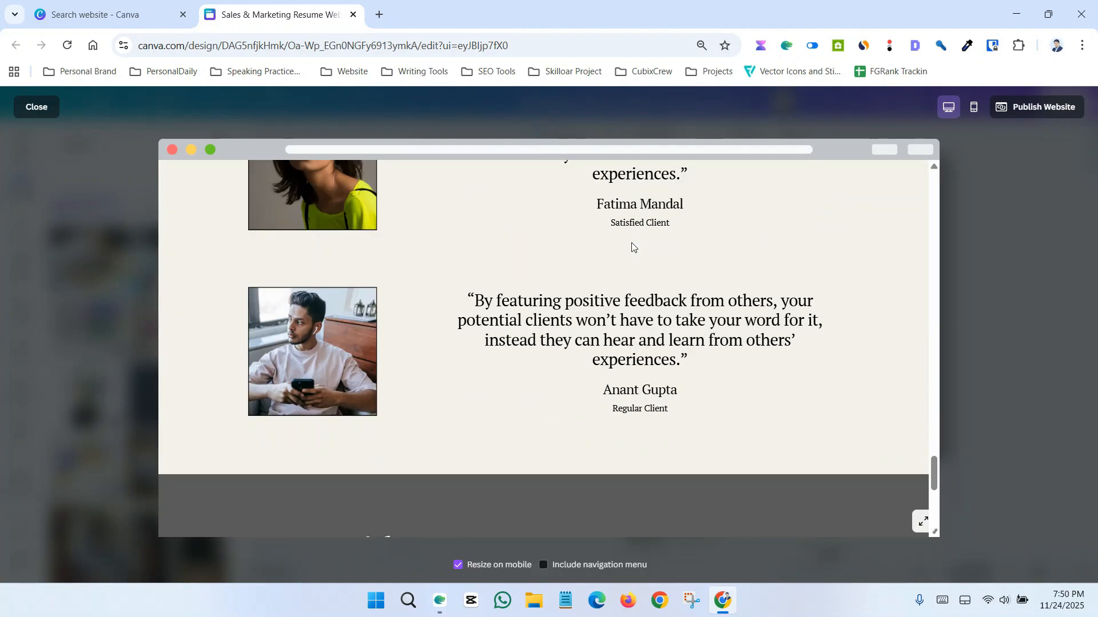
{"action": "scroll", "coordinate": [630, 243], "scroll_direction": "up", "scroll_amount": 20}
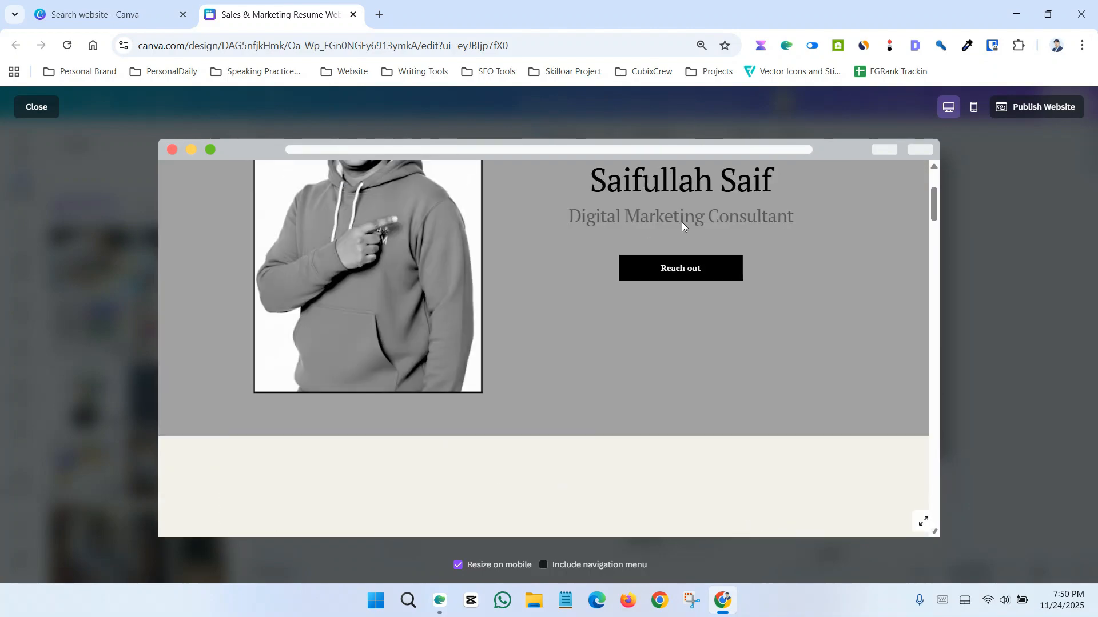
{"action": "scroll", "coordinate": [682, 226], "scroll_direction": "up", "scroll_amount": 3}
{"action": "left_click", "coordinate": [979, 142]}
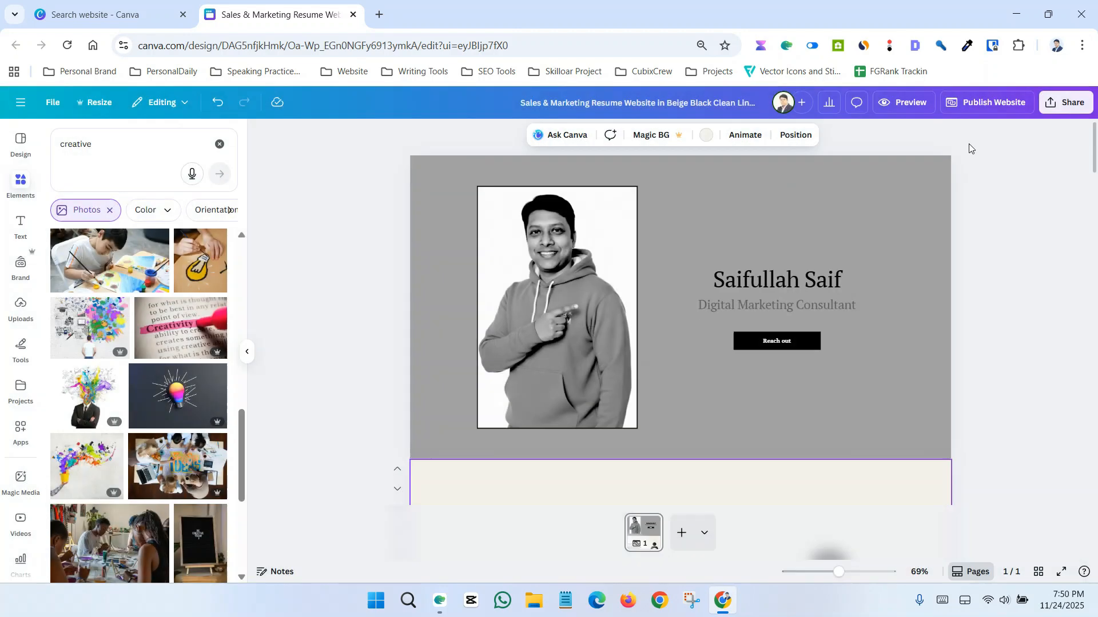
Step: Open the website publishing options and start editing the site address
{"action": "left_click", "coordinate": [988, 108]}
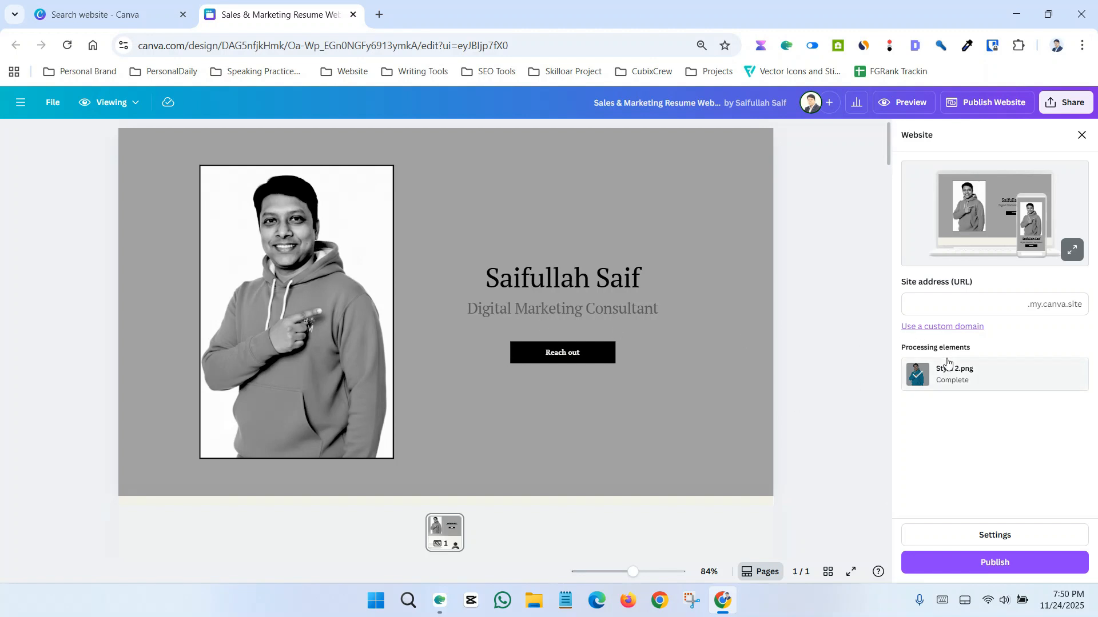
{"action": "left_click", "coordinate": [942, 304]}
{"action": "type", "text": "saifullahsaif"}
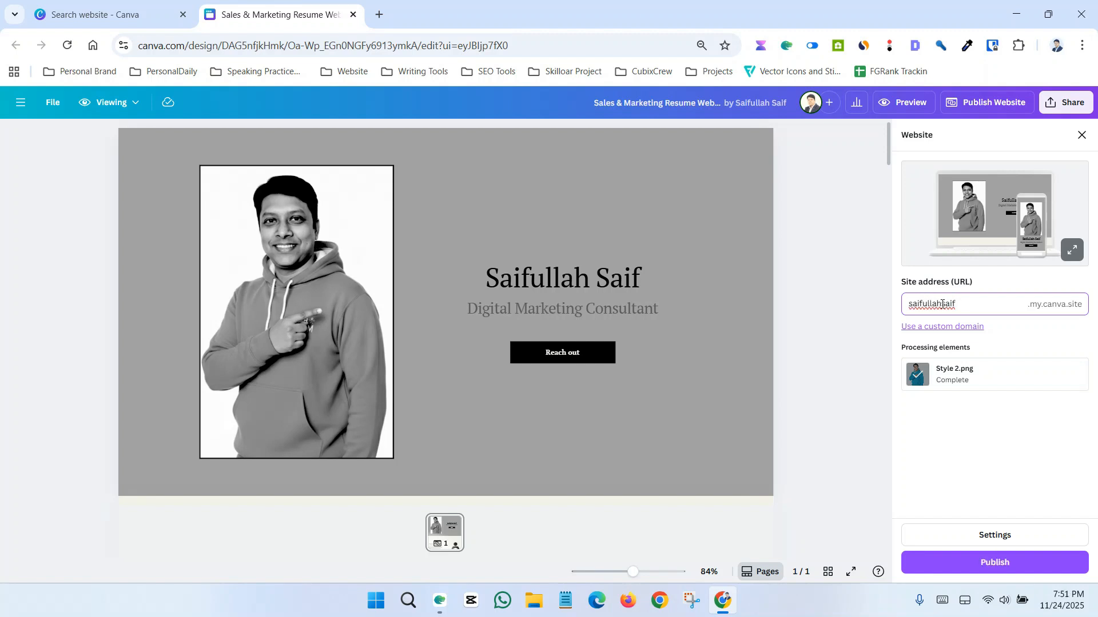
{"action": "key", "text": "BackSpace"}
{"action": "key", "text": "BackSpace"}
{"action": "key", "text": "BackSpace"}
{"action": "key", "text": "BackSpace"}
{"action": "key", "text": "BackSpace"}
{"action": "key", "text": "BackSpace"}
{"action": "key", "text": "BackSpace"}
{"action": "key", "text": "BackSpace"}
{"action": "key", "text": "BackSpace"}
{"action": "key", "text": "BackSpace"}
{"action": "key", "text": "BackSpace"}
{"action": "key", "text": "BackSpace"}
{"action": "key", "text": "BackSpace"}
Step: Set the website's free address to digiwhisper.my.canva.site
{"action": "type", "text": "digiwhis"}
{"action": "left_click", "coordinate": [1000, 566]}
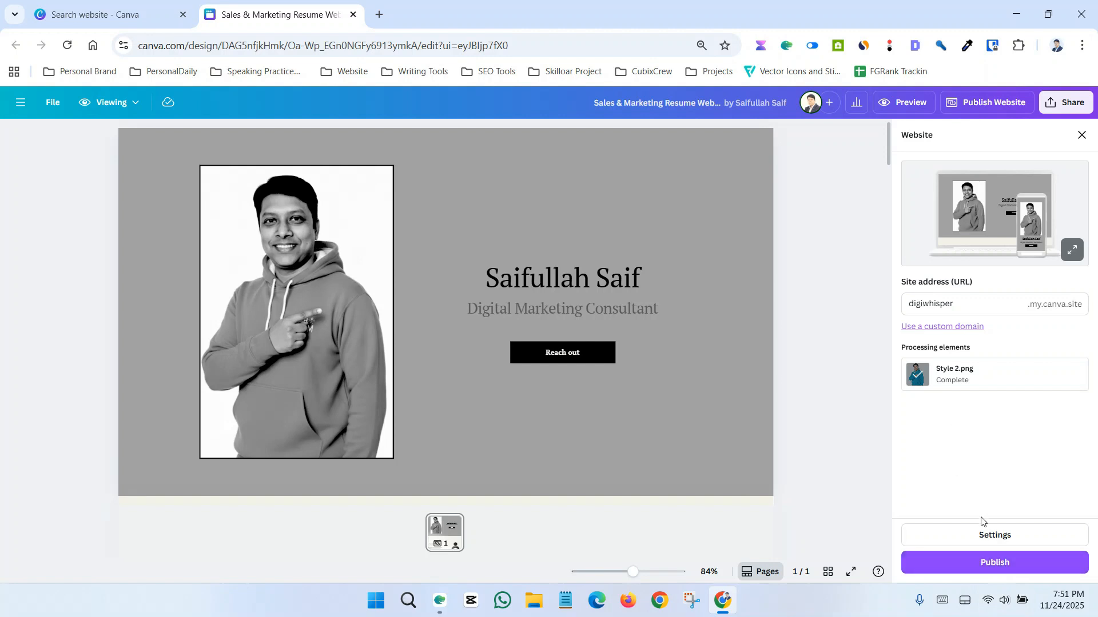
Step: Enable search engine visibility in the website settings and check the page settings
{"action": "left_click", "coordinate": [995, 536]}
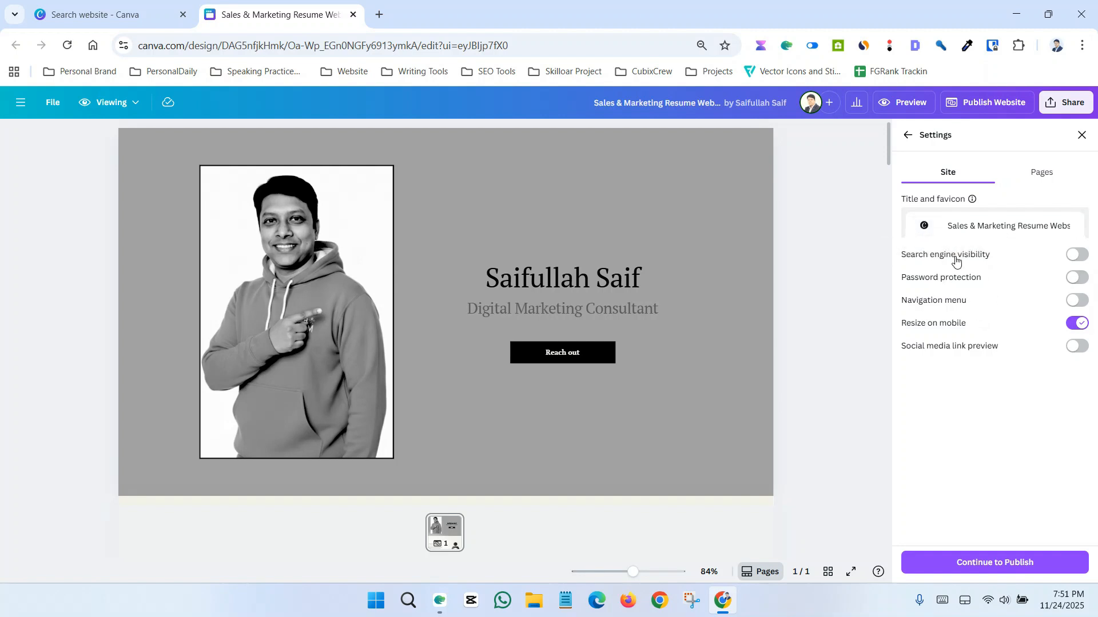
{"action": "left_click", "coordinate": [1077, 257]}
{"action": "left_click", "coordinate": [1039, 172]}
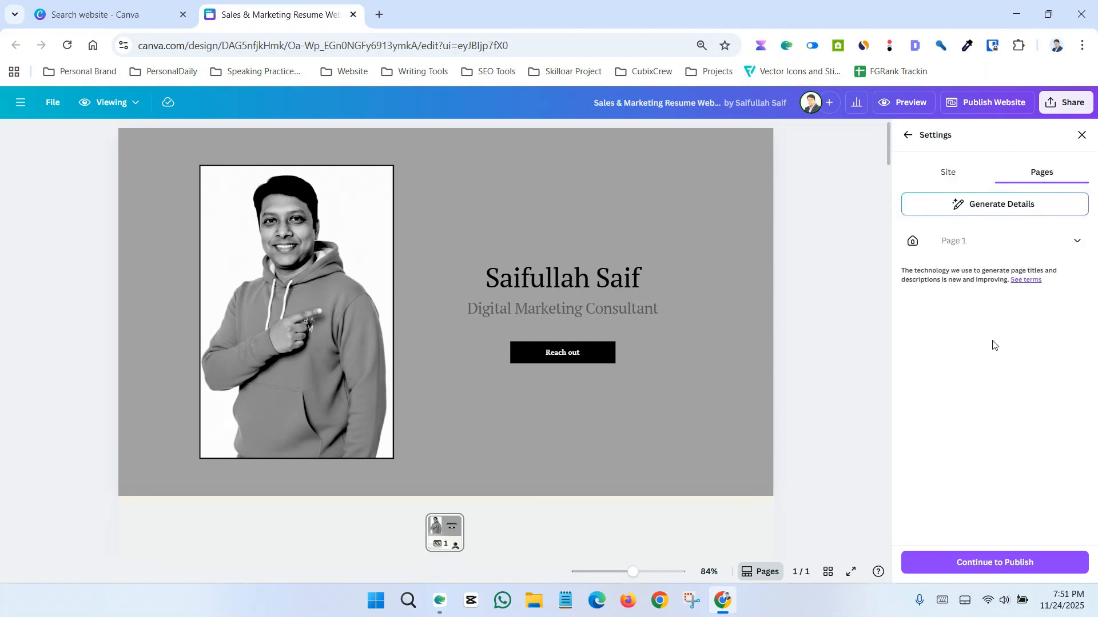
{"action": "left_click", "coordinate": [929, 171]}
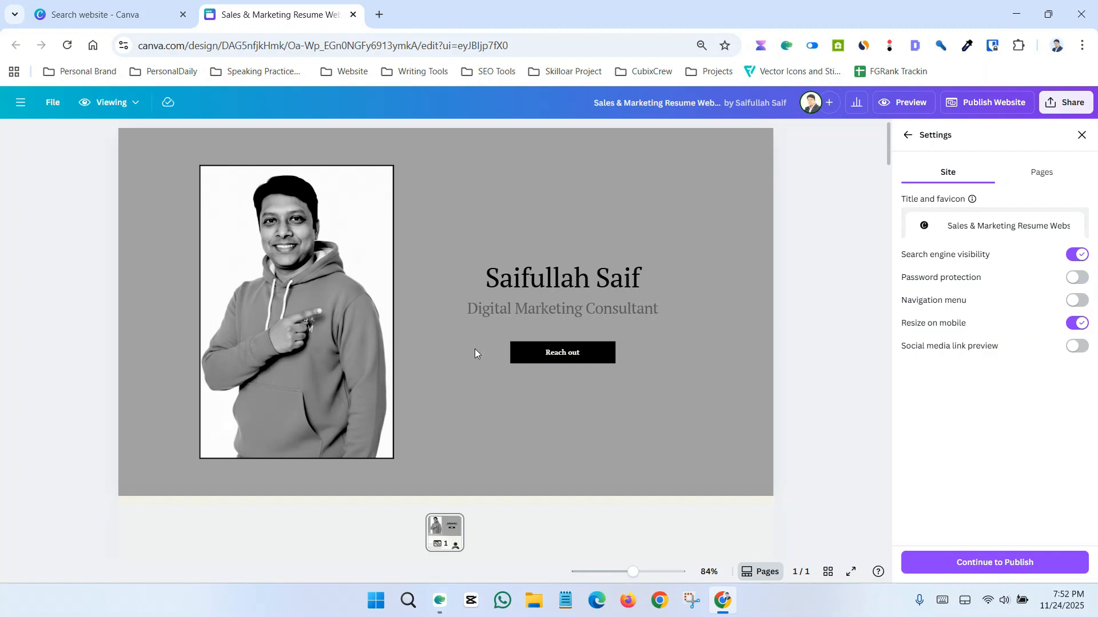
{"action": "scroll", "coordinate": [474, 349], "scroll_direction": "down", "scroll_amount": 10}
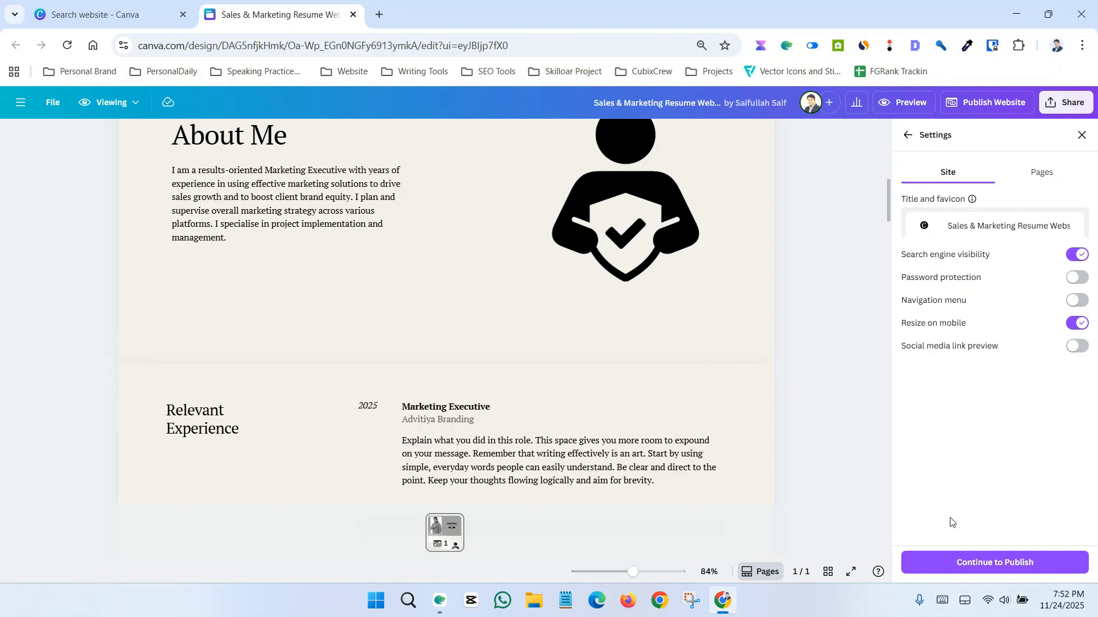
Step: Continue from the settings, publish the website and copy its live address
{"action": "left_click", "coordinate": [978, 569]}
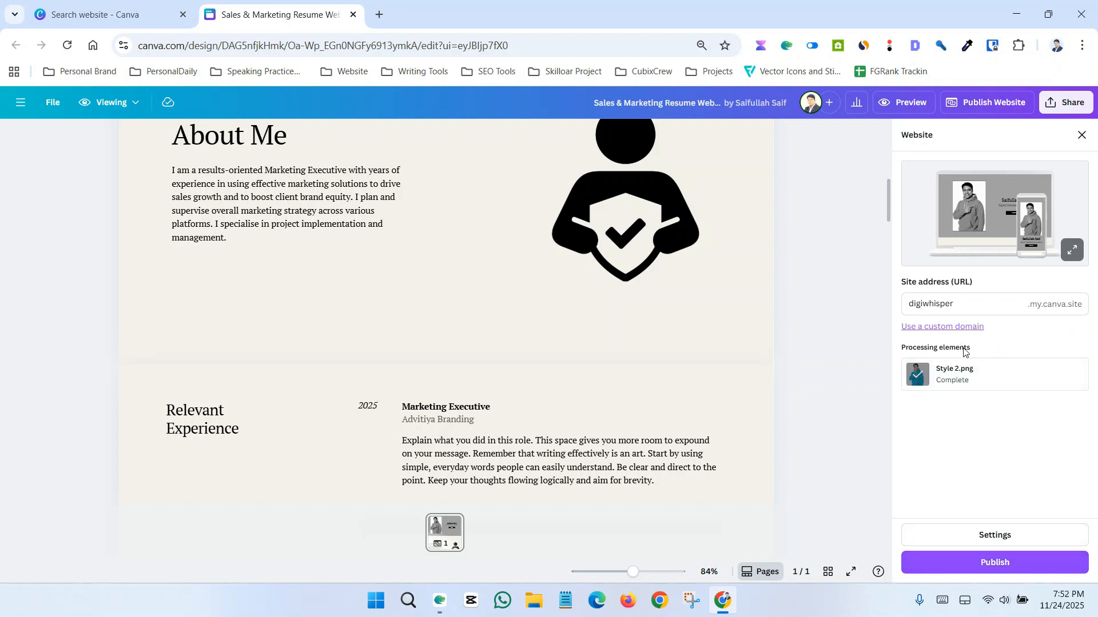
{"action": "left_click", "coordinate": [995, 568]}
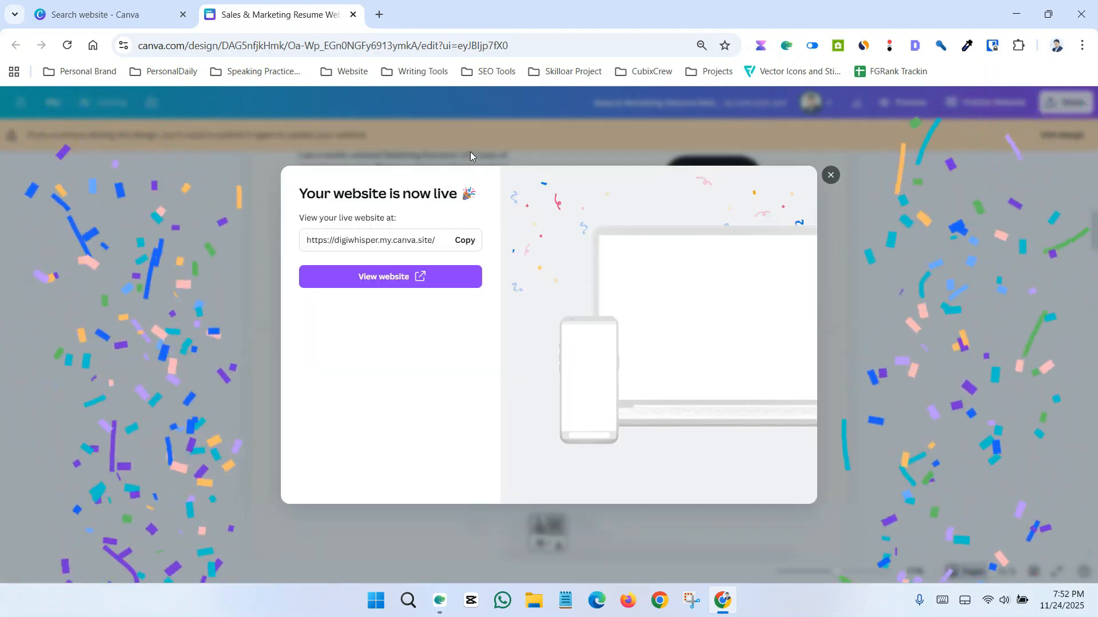
{"action": "left_click", "coordinate": [457, 242]}
Step: Open the copied website address in a new Incognito window
{"action": "left_click", "coordinate": [1083, 46]}
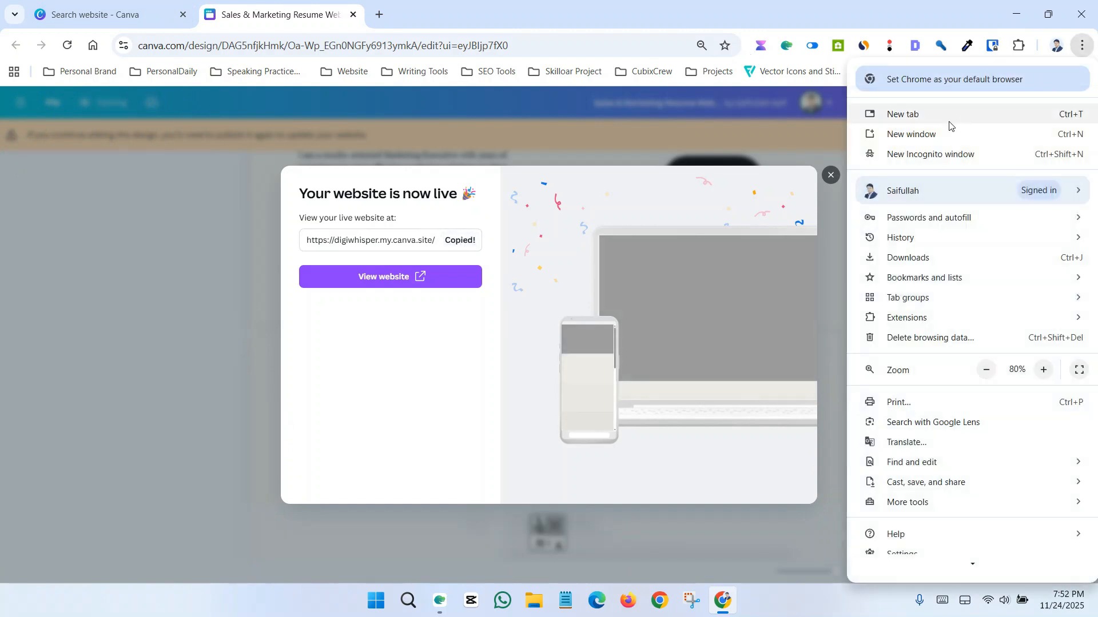
{"action": "left_click", "coordinate": [919, 153]}
{"action": "key", "text": "ctrl+v"}
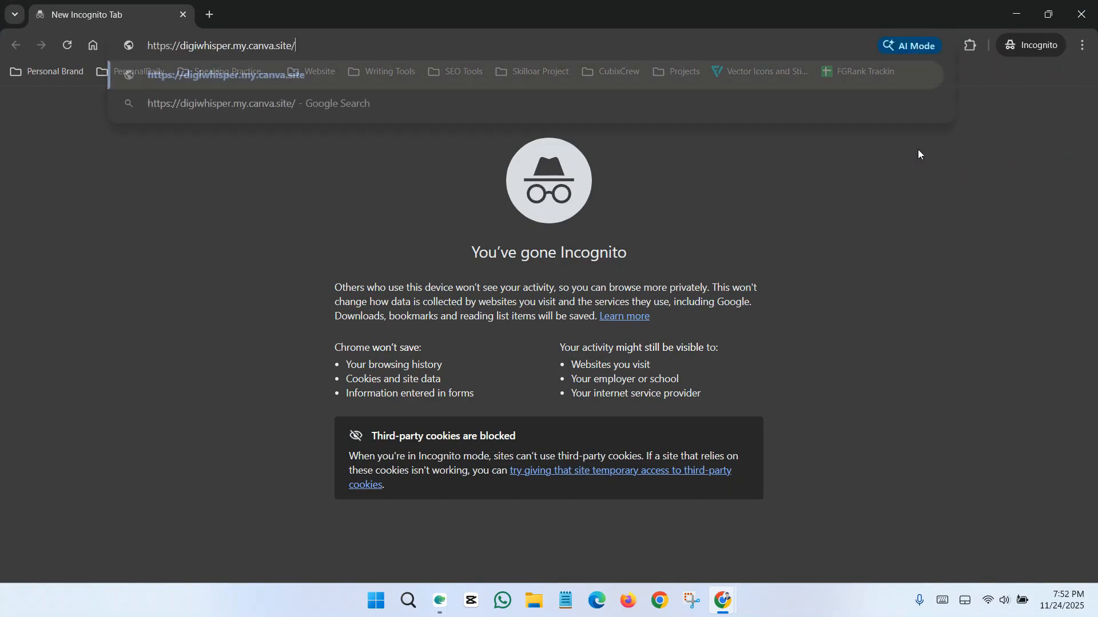
{"action": "key", "text": "Return"}
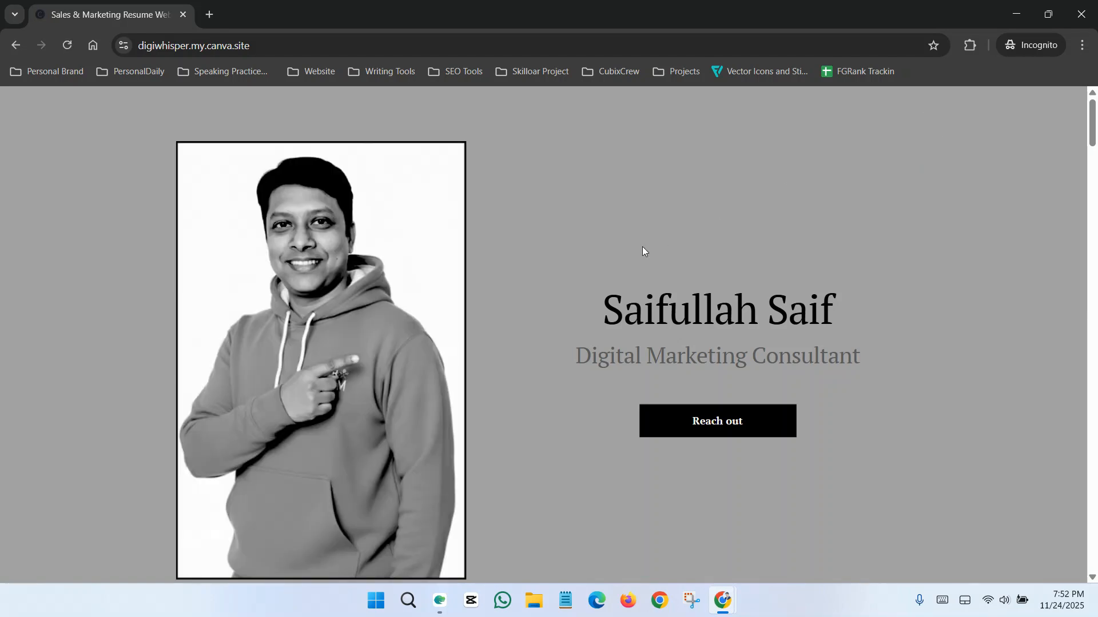
Step: Look through the live website from the header to the Connect with me section
{"action": "scroll", "coordinate": [642, 245], "scroll_direction": "down", "scroll_amount": 20}
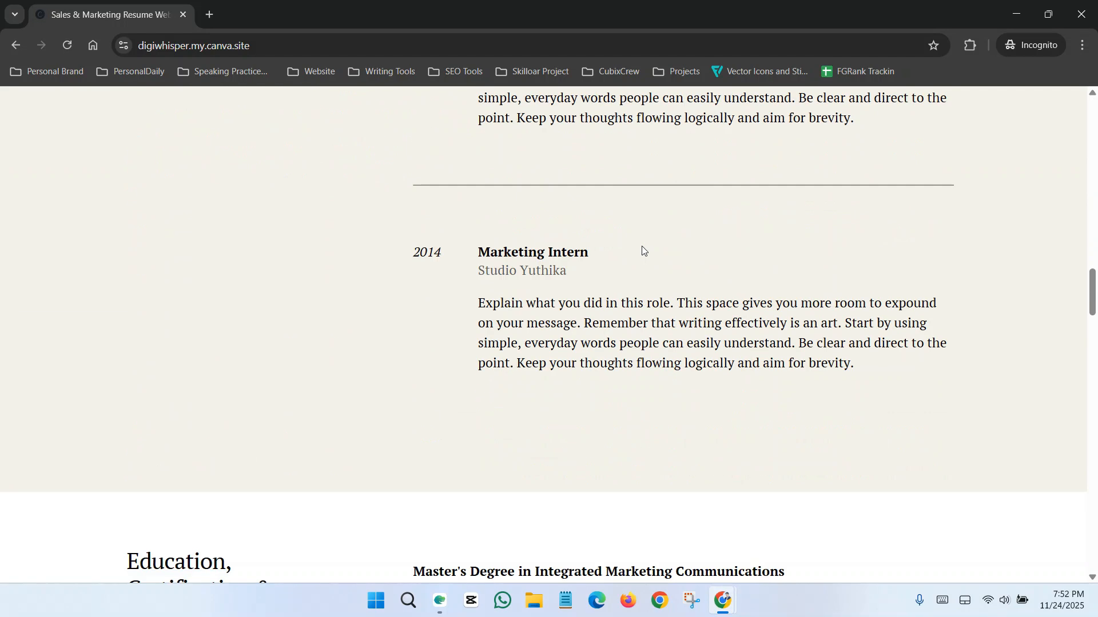
{"action": "scroll", "coordinate": [642, 246], "scroll_direction": "down", "scroll_amount": 20}
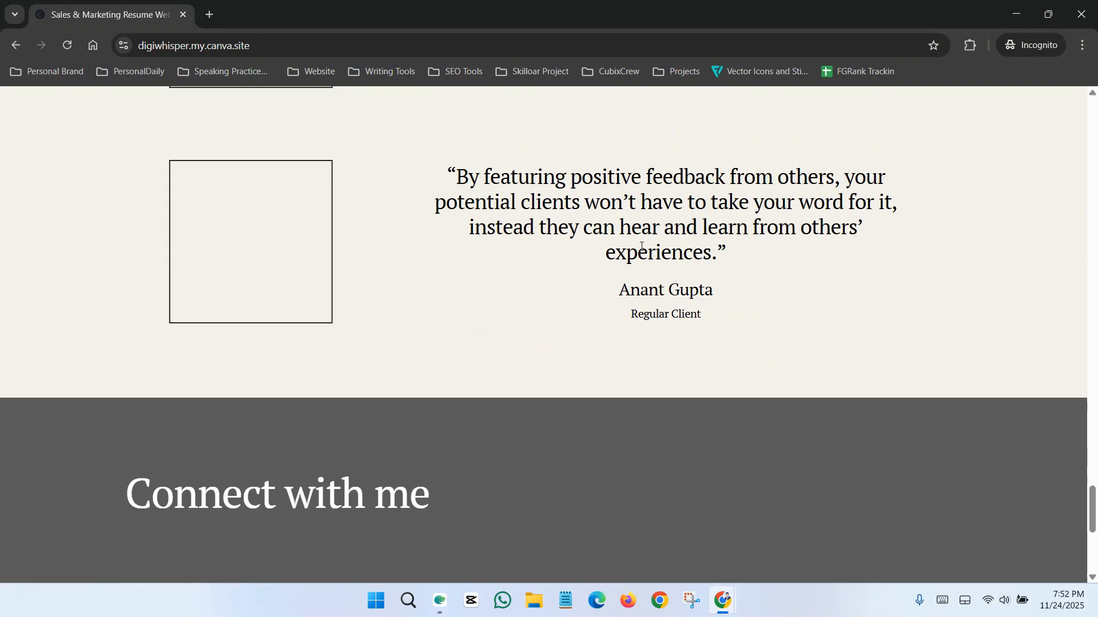
{"action": "scroll", "coordinate": [642, 247], "scroll_direction": "down", "scroll_amount": 6}
{"action": "scroll", "coordinate": [630, 275], "scroll_direction": "up", "scroll_amount": 20}
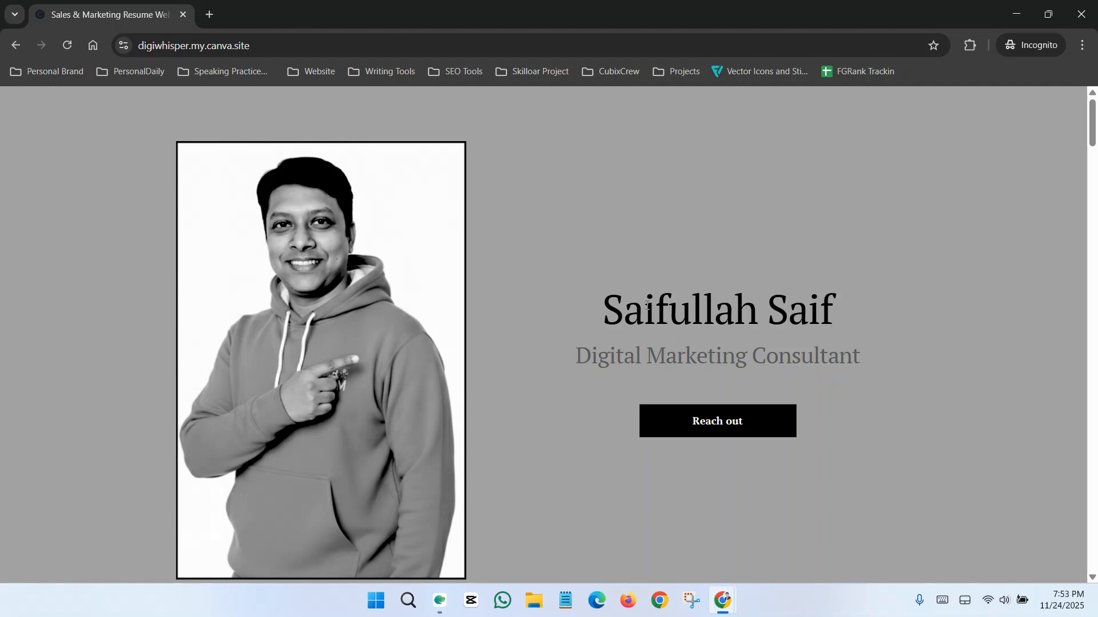
Step: Examine the published website's full address and its custom subdomain part in the browser
{"action": "left_click", "coordinate": [265, 44]}
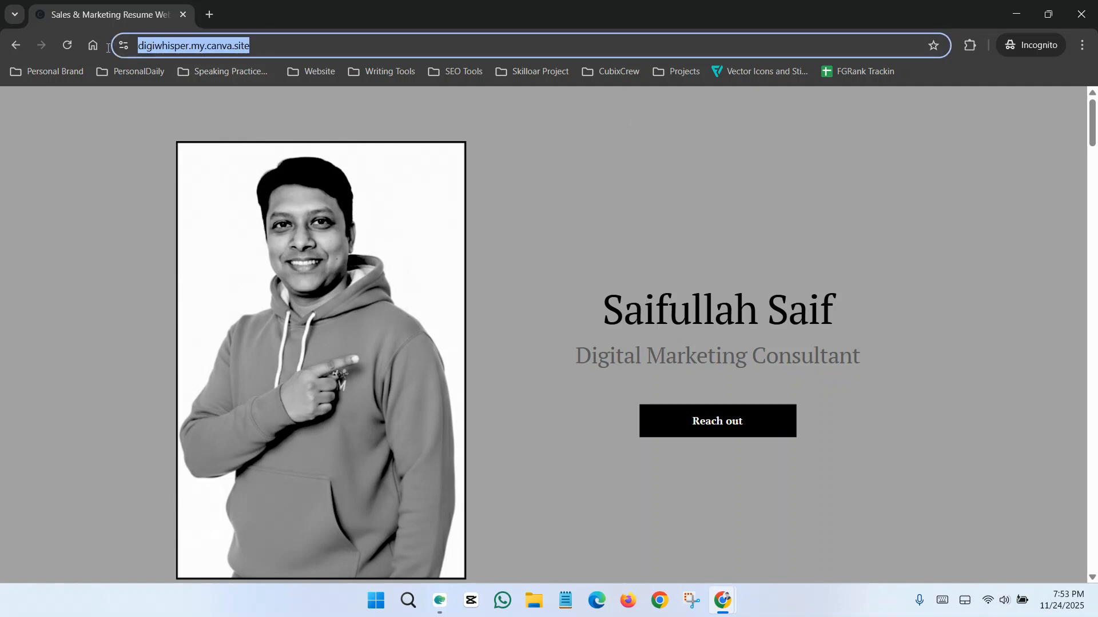
{"action": "left_click", "coordinate": [179, 46]}
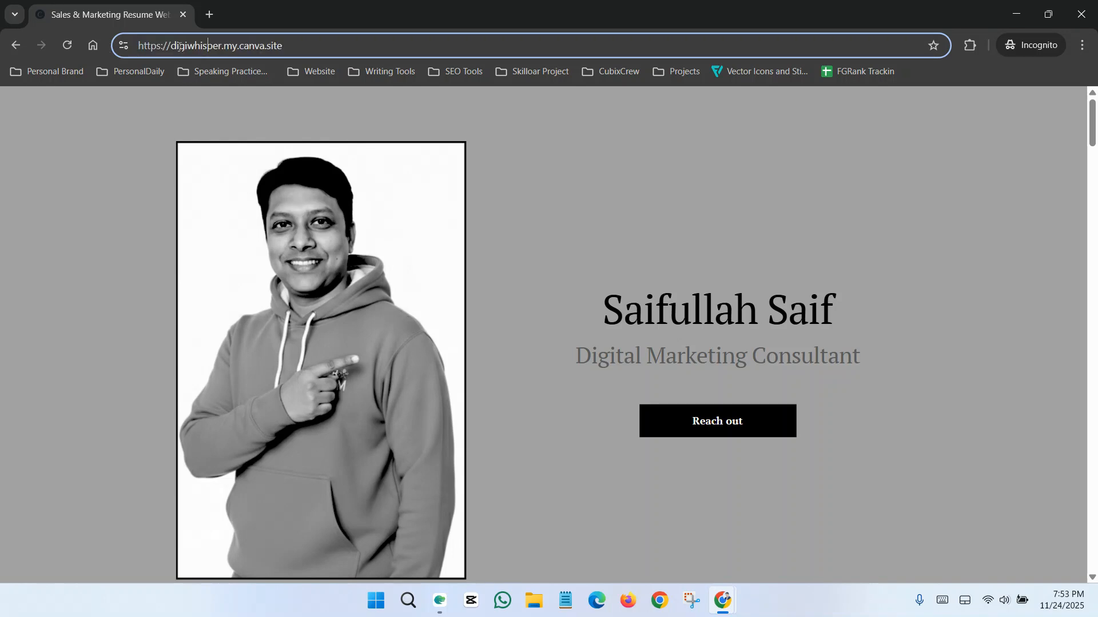
{"action": "left_click_drag", "start_coordinate": [220, 44], "coordinate": [171, 47]}
{"action": "left_click", "coordinate": [245, 49]}
{"action": "left_click_drag", "start_coordinate": [285, 44], "coordinate": [108, 52]}
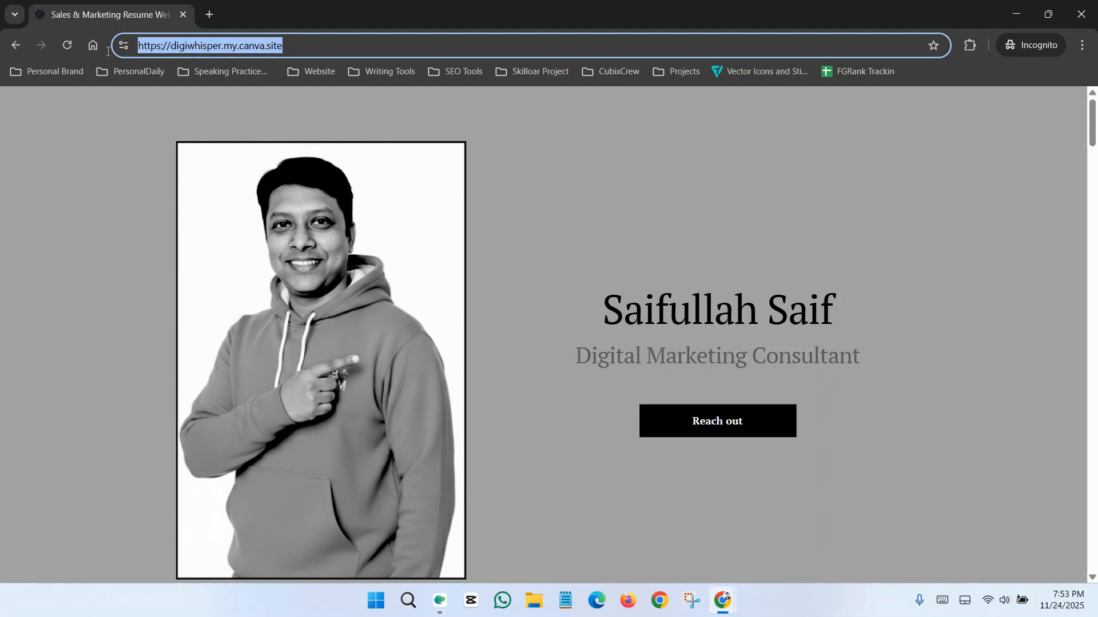
{"action": "left_click", "coordinate": [113, 147]}
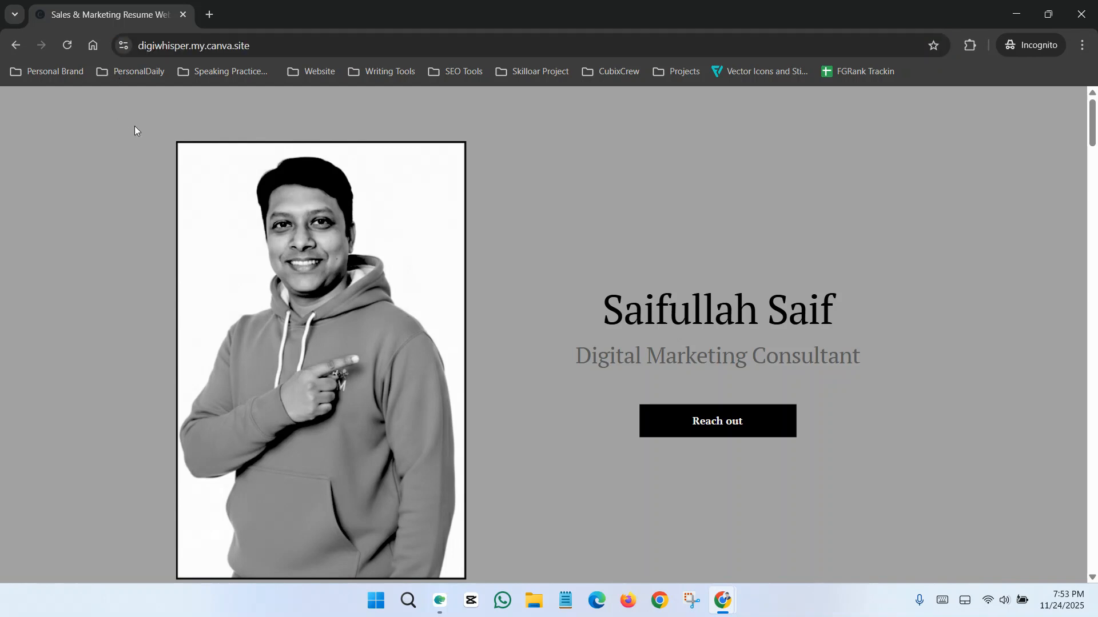
{"action": "double_click", "coordinate": [177, 46]}
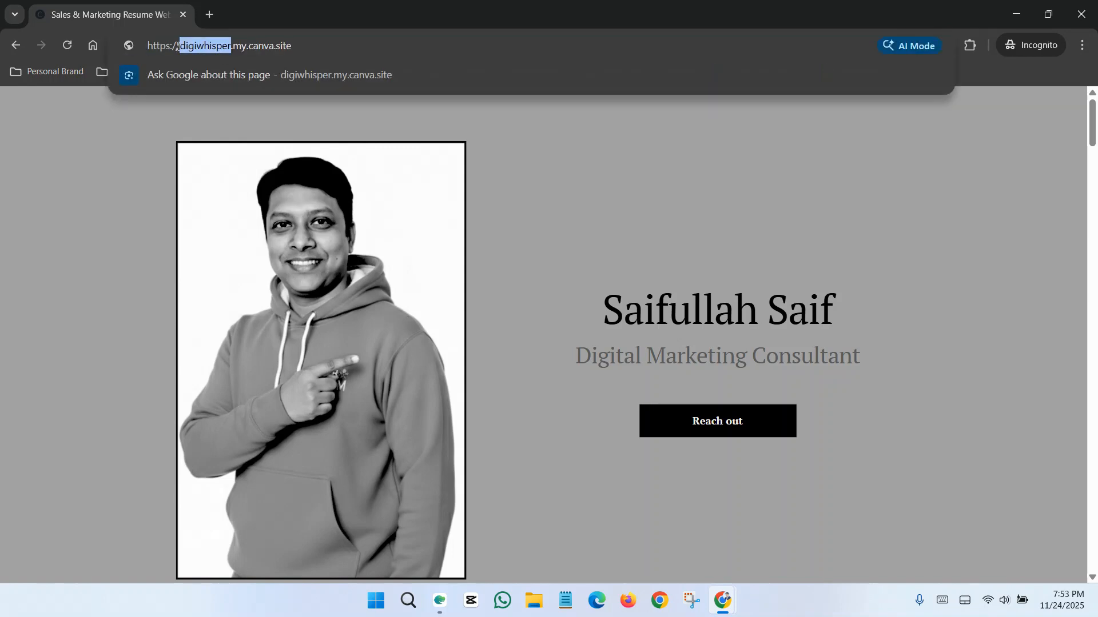
{"action": "left_click", "coordinate": [135, 215]}
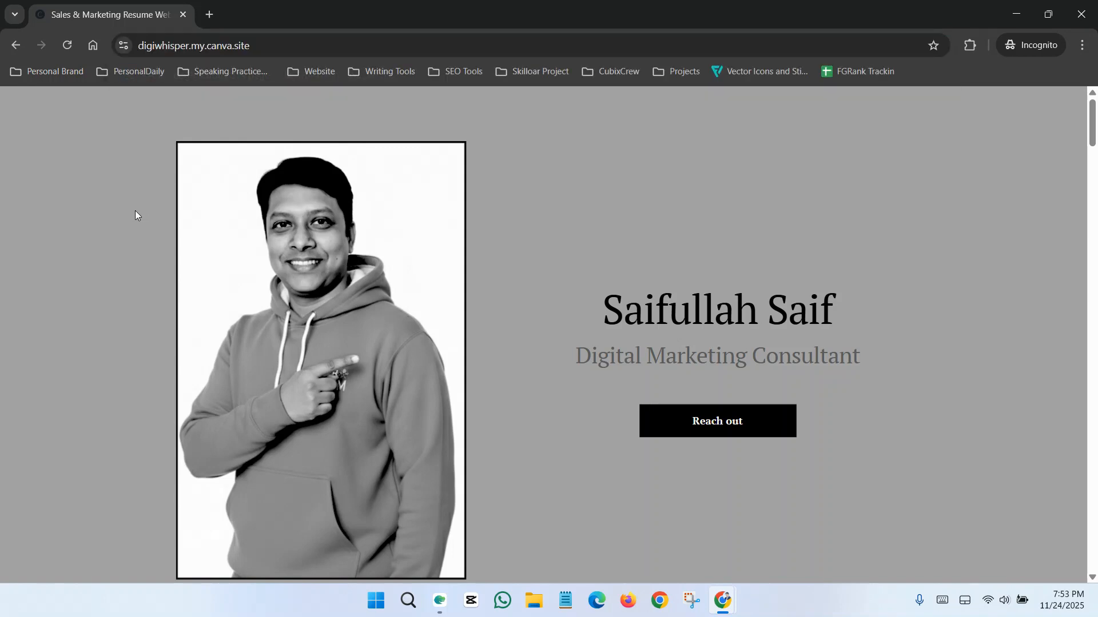